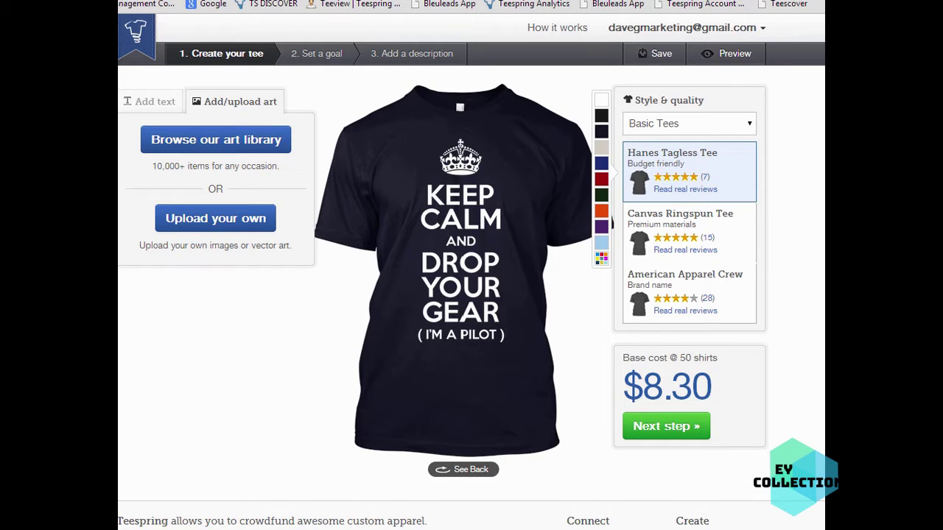
Save the campaign design and open its preview, declining the RoboForm account-saving prompts.
{"action": "left_click", "coordinate": [652, 56]}
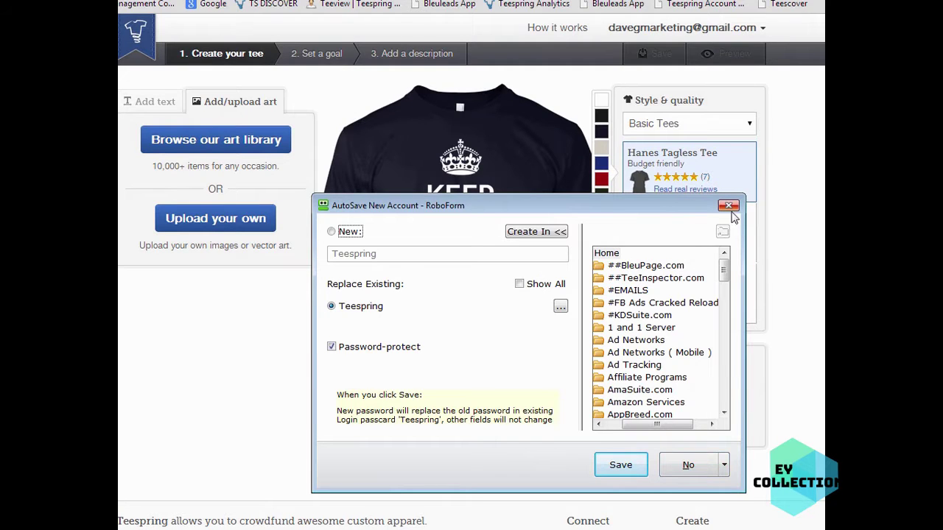
{"action": "left_click", "coordinate": [728, 206]}
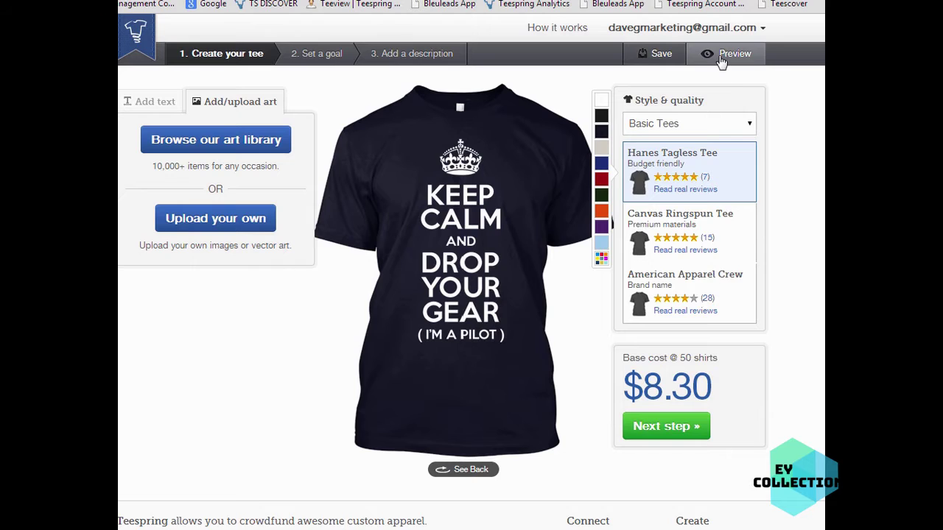
{"action": "left_click", "coordinate": [722, 57]}
{"action": "left_click", "coordinate": [681, 464]}
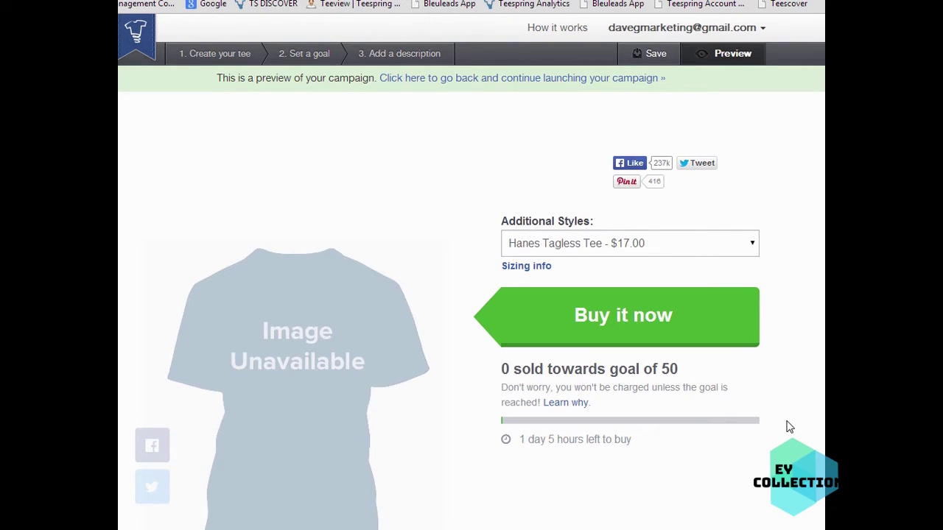
Leave and reload the campaign preview, closing the RoboForm prompts along the way.
{"action": "scroll", "coordinate": [789, 427], "scroll_direction": "down", "scroll_amount": 2}
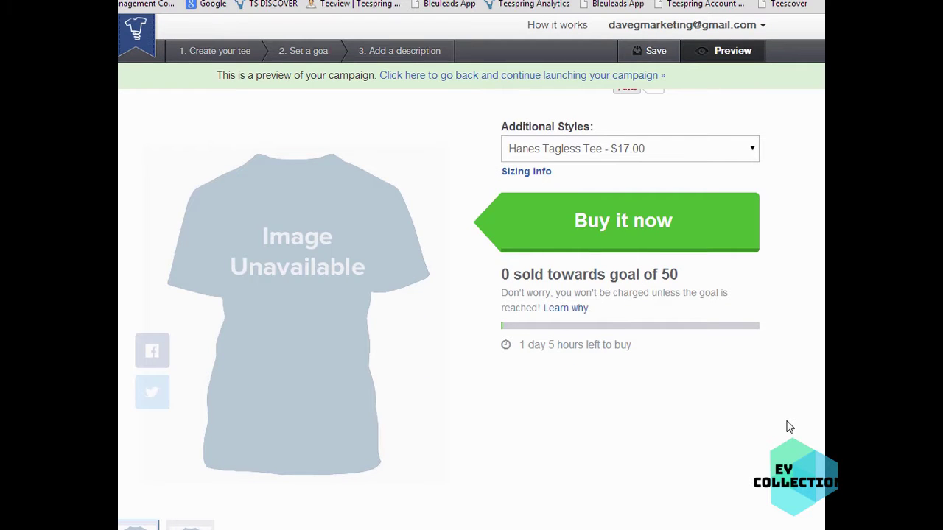
{"action": "left_click", "coordinate": [739, 53]}
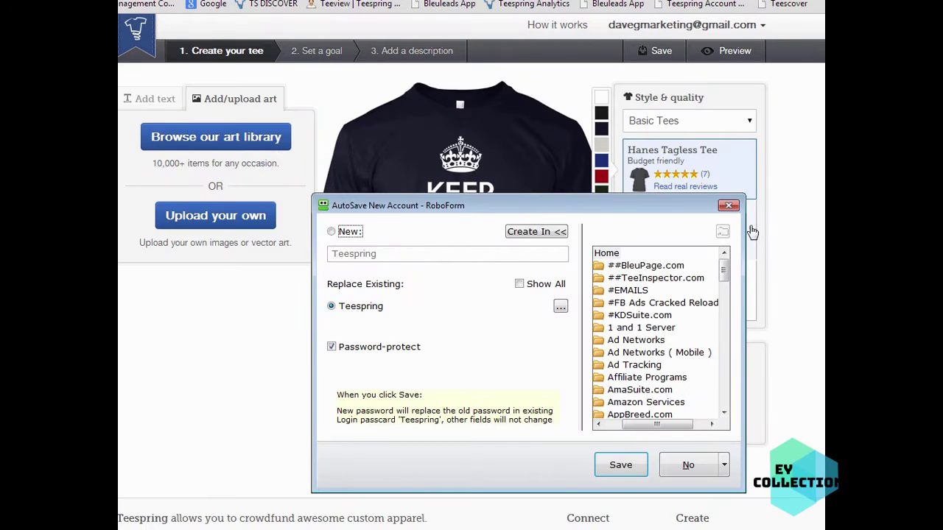
{"action": "left_click", "coordinate": [729, 205]}
{"action": "left_click", "coordinate": [734, 50]}
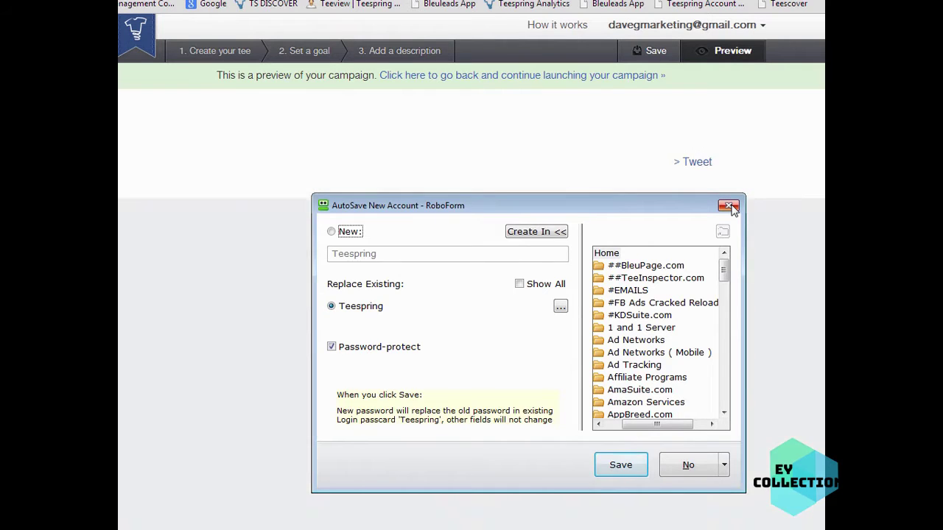
{"action": "left_click", "coordinate": [728, 204]}
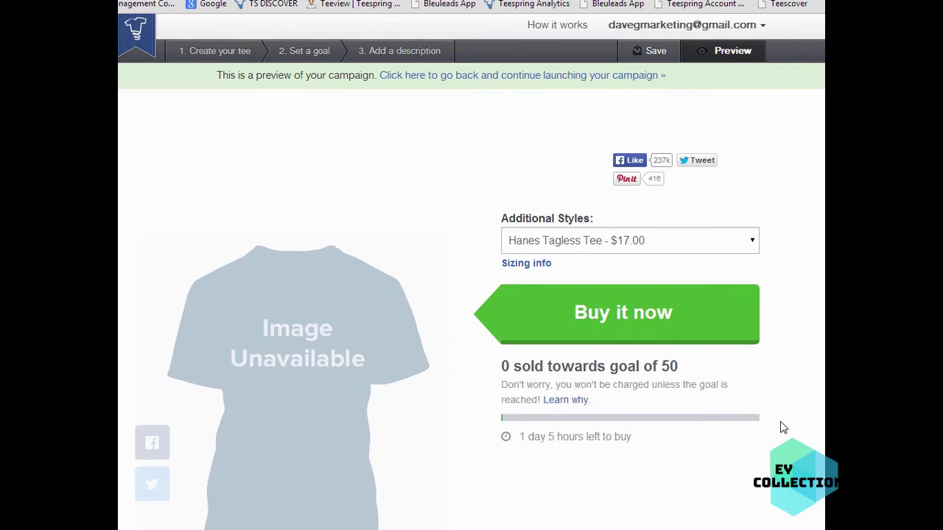
Save the navy Hanes Tagless Tee front image from the preview as front2.jpg in the Pilots folder.
{"action": "scroll", "coordinate": [781, 427], "scroll_direction": "down", "scroll_amount": 1}
{"action": "scroll", "coordinate": [675, 450], "scroll_direction": "up", "scroll_amount": 1}
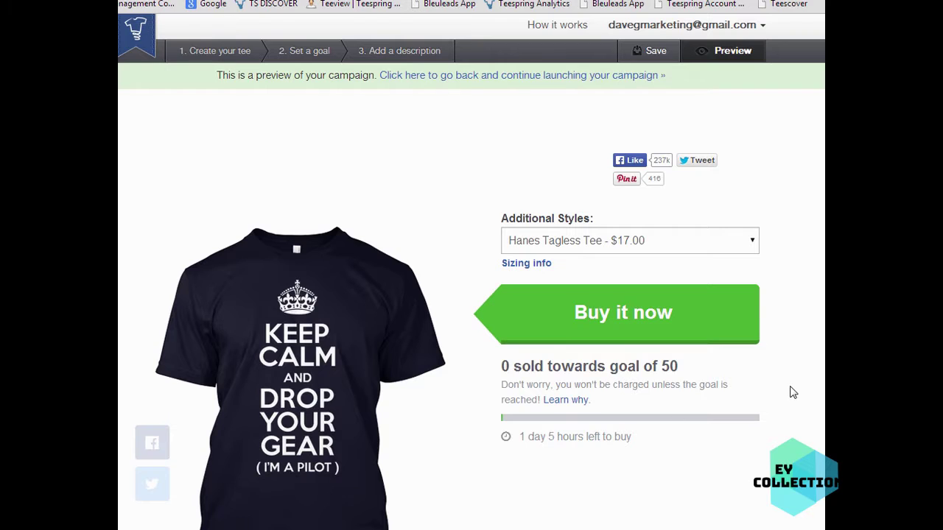
{"action": "scroll", "coordinate": [792, 393], "scroll_direction": "down", "scroll_amount": 1}
{"action": "right_click", "coordinate": [295, 274]}
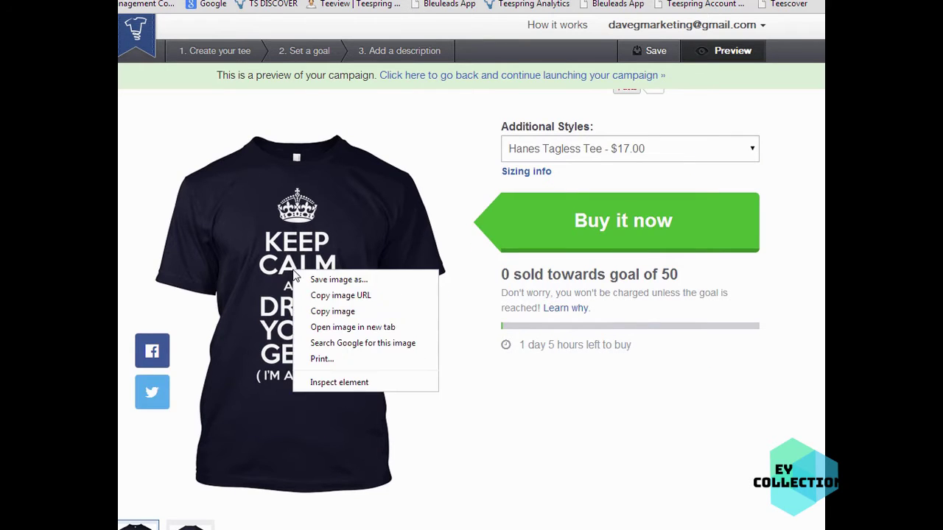
{"action": "left_click", "coordinate": [325, 280]}
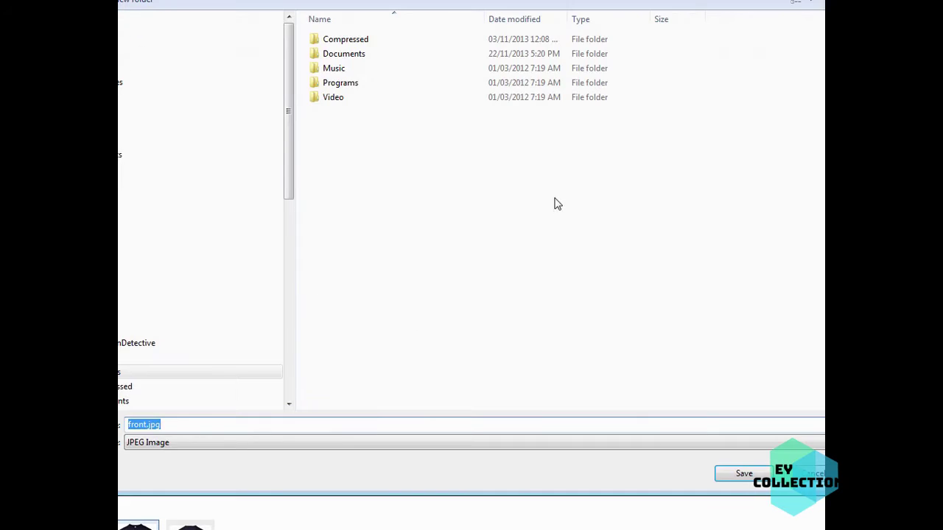
{"action": "left_click_drag", "start_coordinate": [472, 0], "coordinate": [449, 30]}
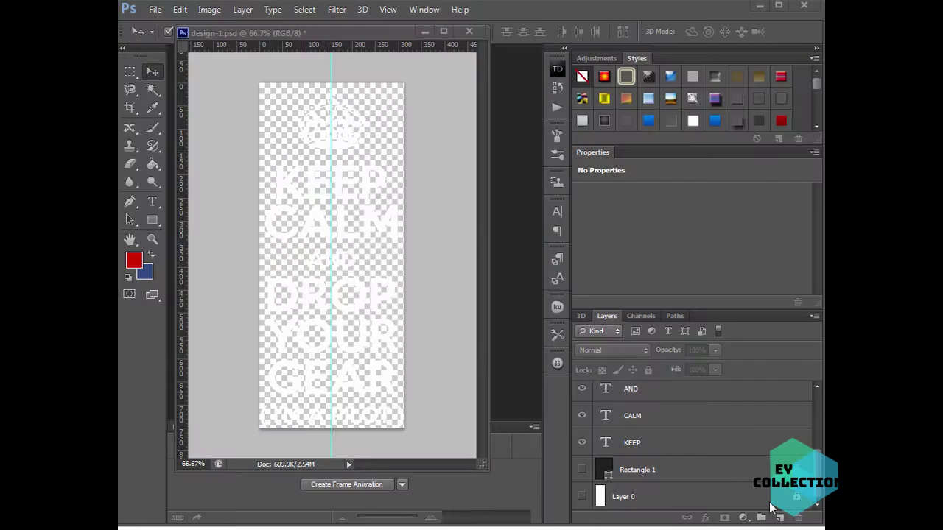
In Photoshop, put away the design-1.psd window and create a new document 600 pixels wide and 315 pixels high.
{"action": "left_click_drag", "start_coordinate": [391, 34], "coordinate": [398, 53]}
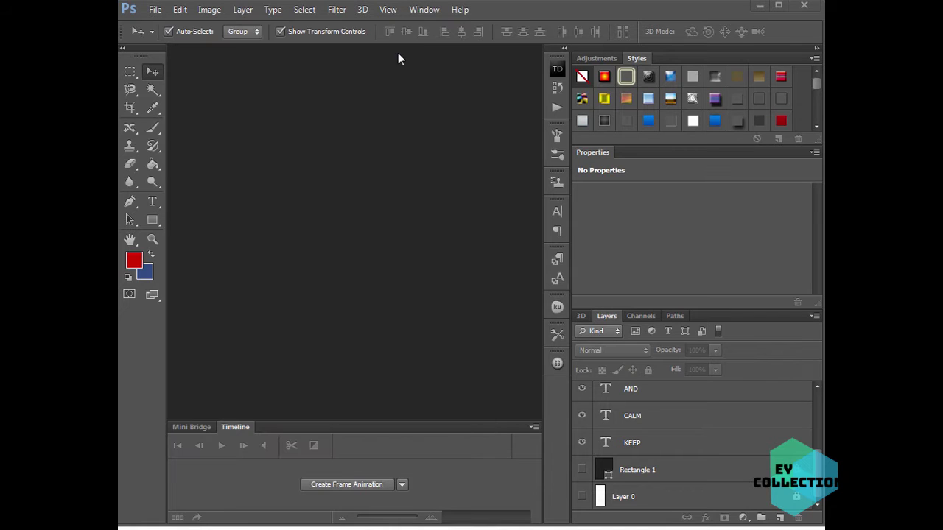
{"action": "left_click", "coordinate": [156, 10]}
{"action": "left_click", "coordinate": [168, 27]}
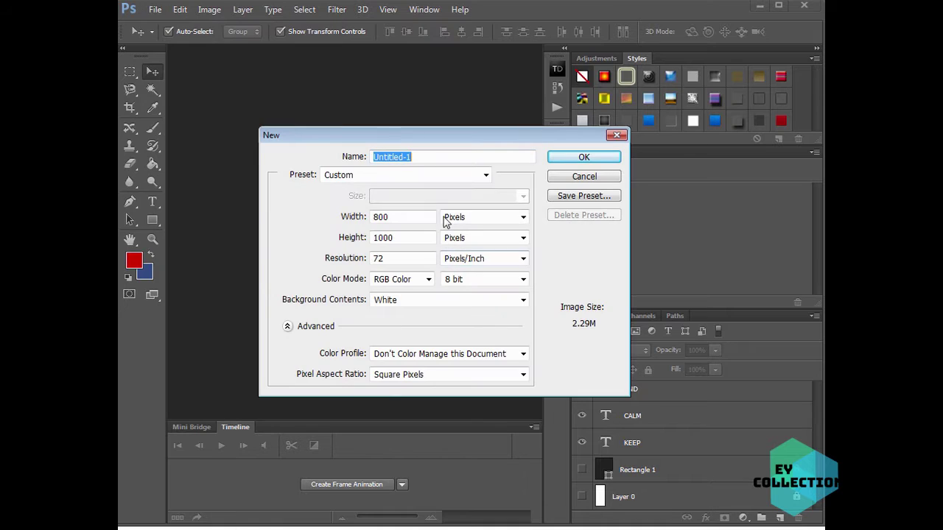
{"action": "double_click", "coordinate": [395, 217]}
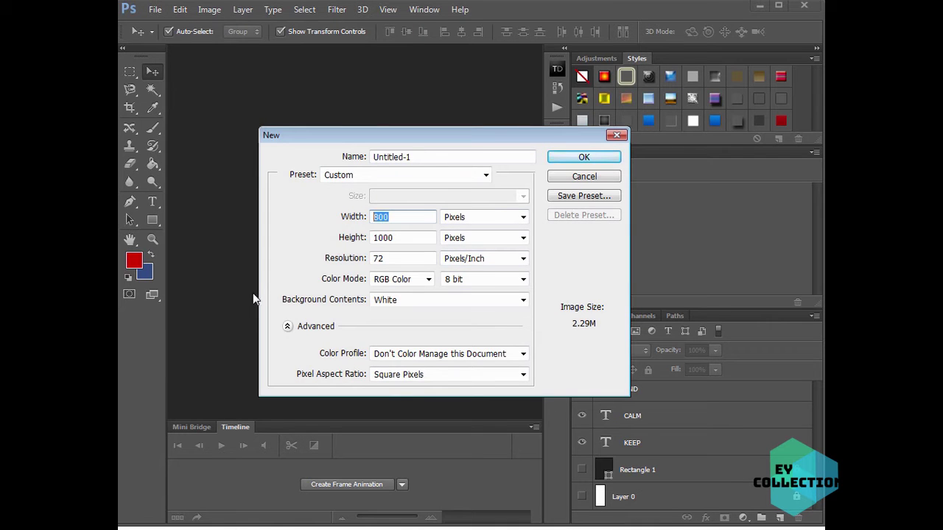
{"action": "type", "text": "600"}
{"action": "double_click", "coordinate": [397, 238]}
{"action": "type", "text": "315"}
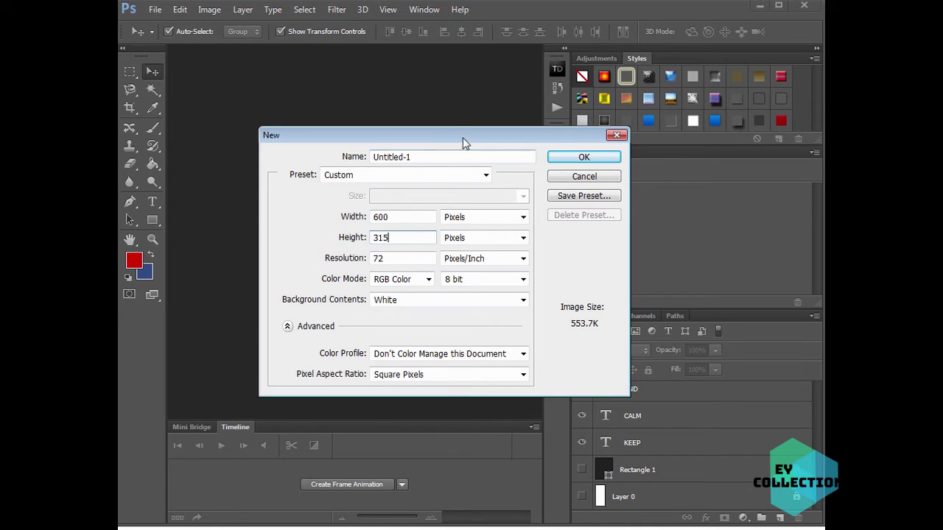
{"action": "left_click_drag", "start_coordinate": [463, 138], "coordinate": [428, 137]}
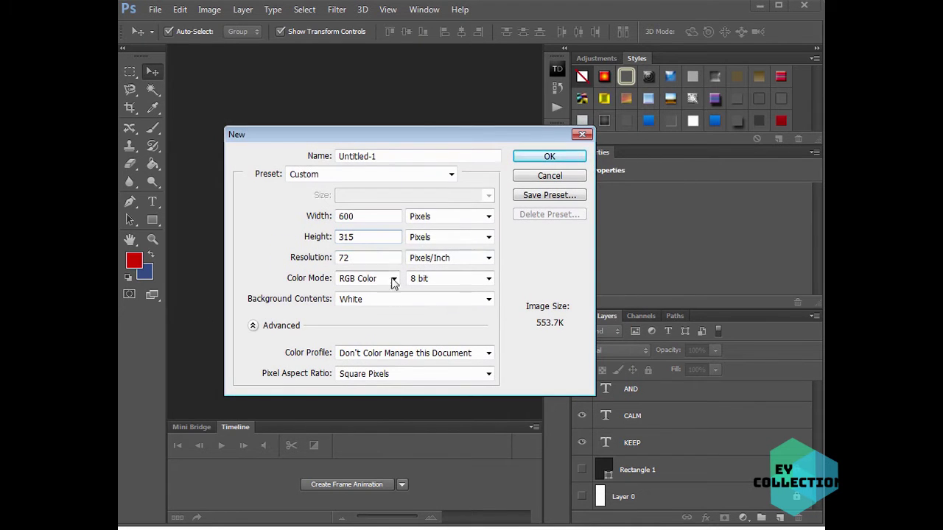
{"action": "left_click", "coordinate": [571, 158]}
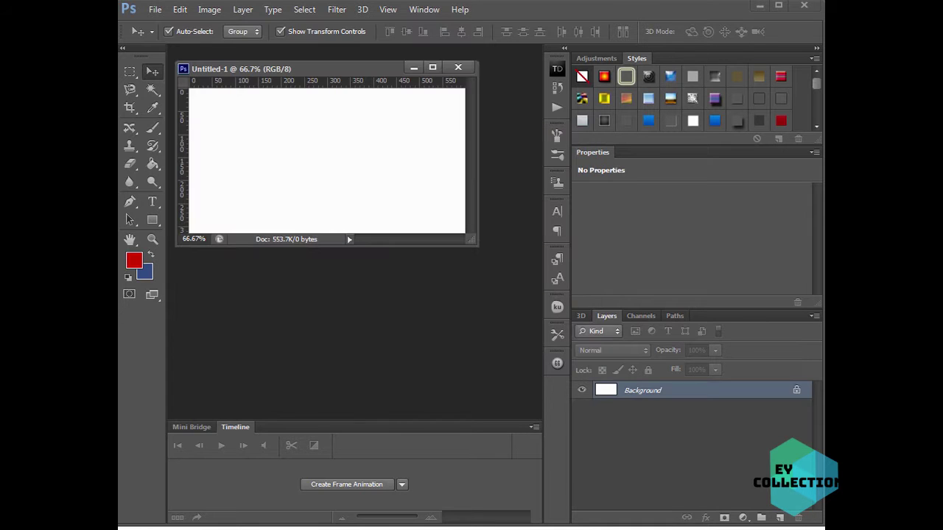
Display the blank document at 100% and enlarge its window to show the whole canvas.
{"action": "left_click", "coordinate": [152, 239]}
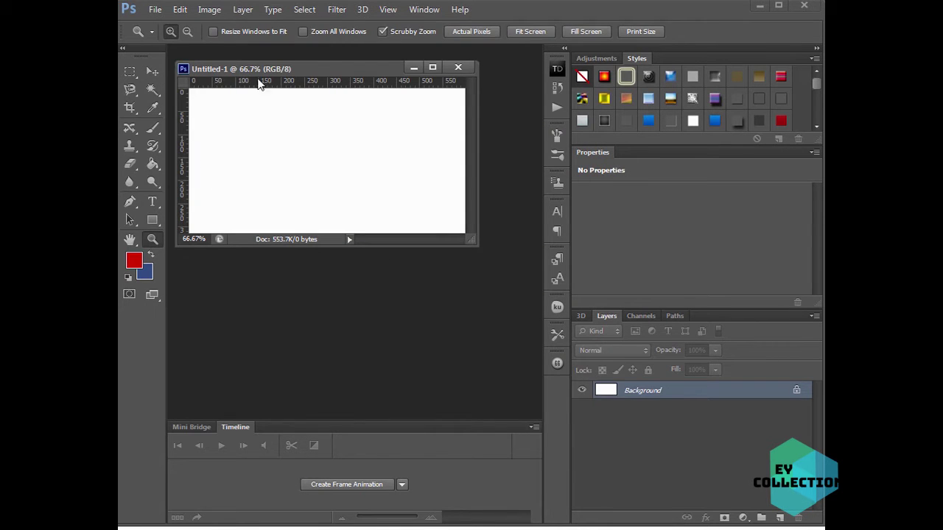
{"action": "left_click", "coordinate": [462, 34]}
{"action": "left_click_drag", "start_coordinate": [477, 244], "coordinate": [641, 364]}
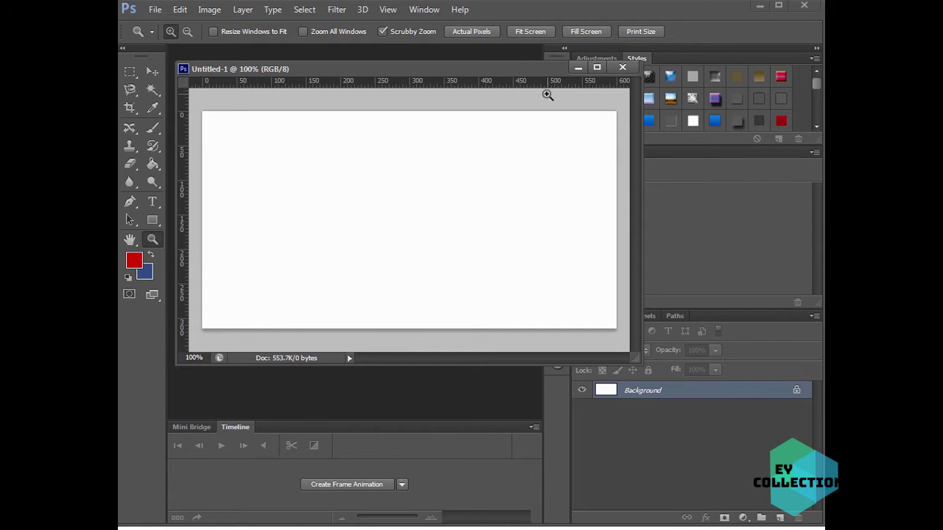
{"action": "key", "text": "ctrl+w"}
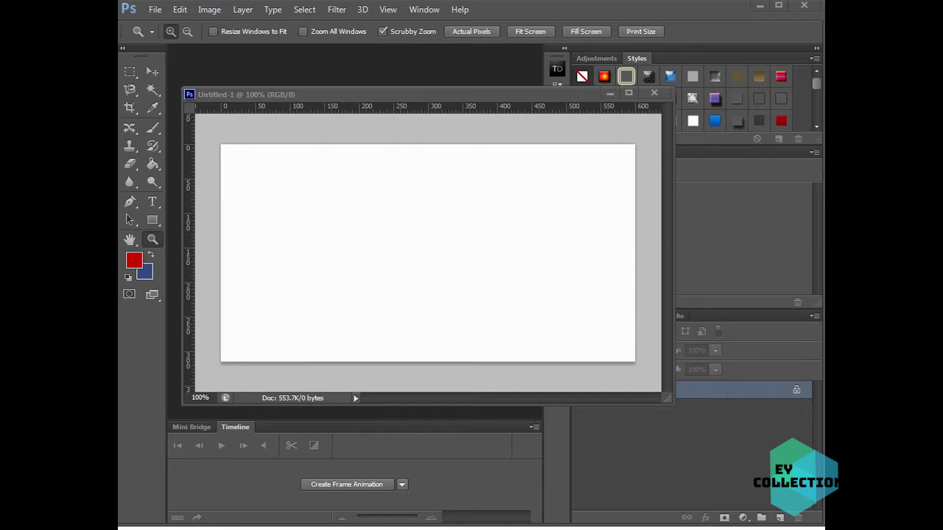
Switch back to the Teespring campaign, continue from the preview to the goal settings and add a women's tee.
{"action": "key", "text": "alt+Tab"}
{"action": "key", "text": "alt+Tab"}
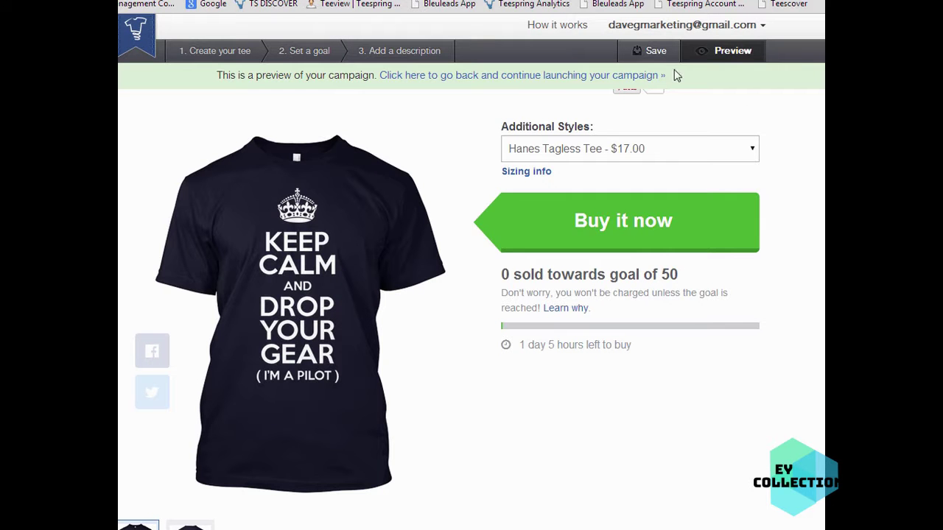
{"action": "left_click", "coordinate": [571, 75]}
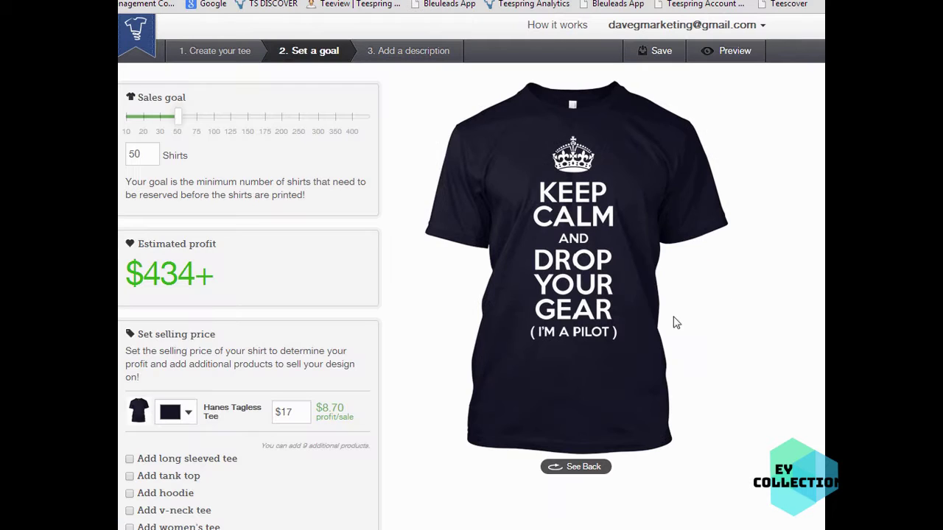
{"action": "scroll", "coordinate": [333, 500], "scroll_direction": "down", "scroll_amount": 2}
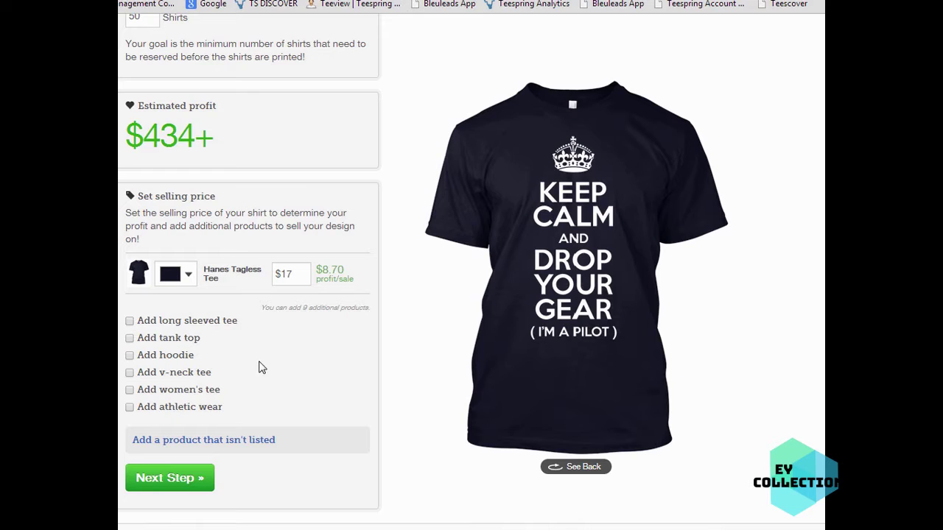
{"action": "left_click", "coordinate": [129, 390]}
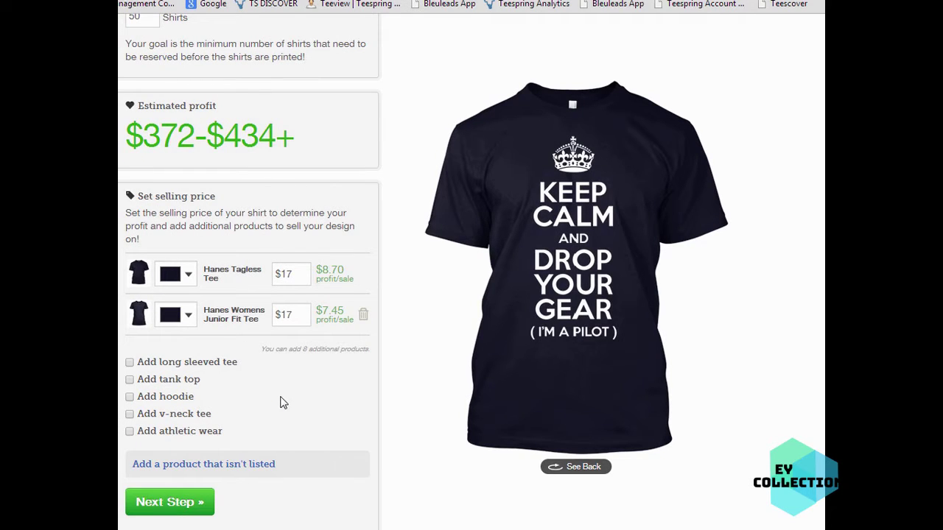
Return to the tee design stage, dismiss the RoboForm prompt and open the campaign preview.
{"action": "scroll", "coordinate": [347, 451], "scroll_direction": "up", "scroll_amount": 3}
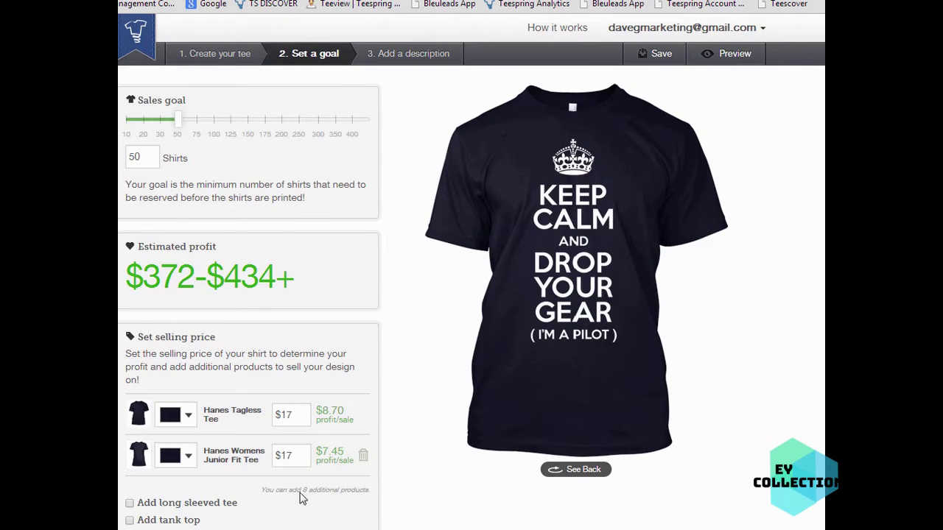
{"action": "scroll", "coordinate": [324, 490], "scroll_direction": "down", "scroll_amount": 1}
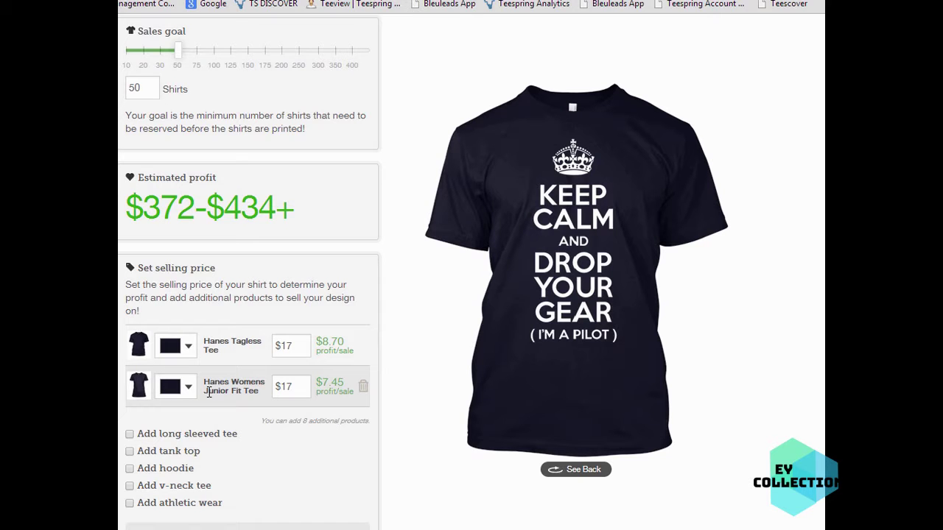
{"action": "scroll", "coordinate": [393, 90], "scroll_direction": "up", "scroll_amount": 1}
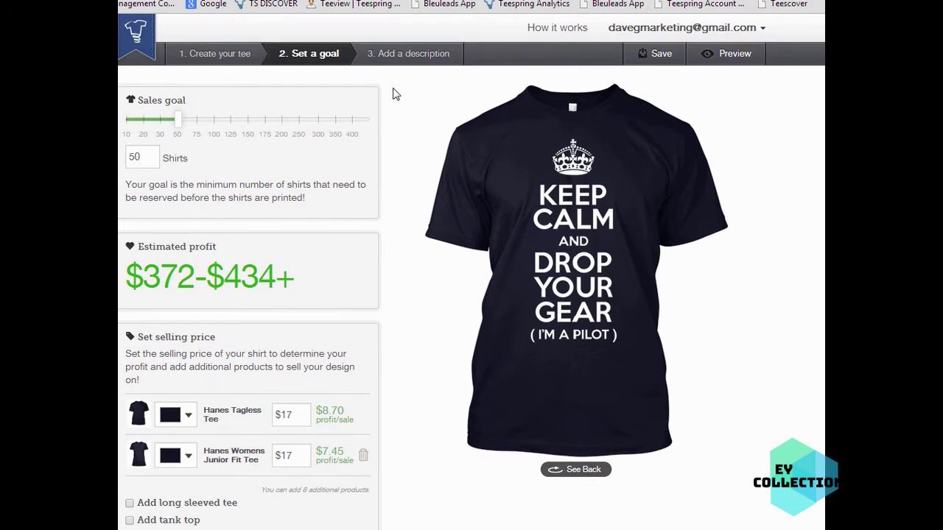
{"action": "left_click", "coordinate": [221, 53]}
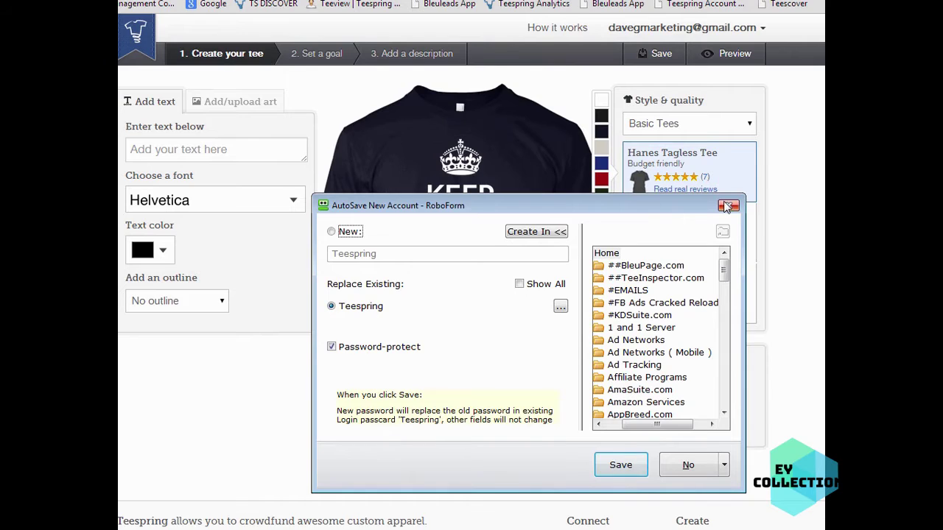
{"action": "left_click", "coordinate": [733, 63]}
{"action": "key", "text": "Escape"}
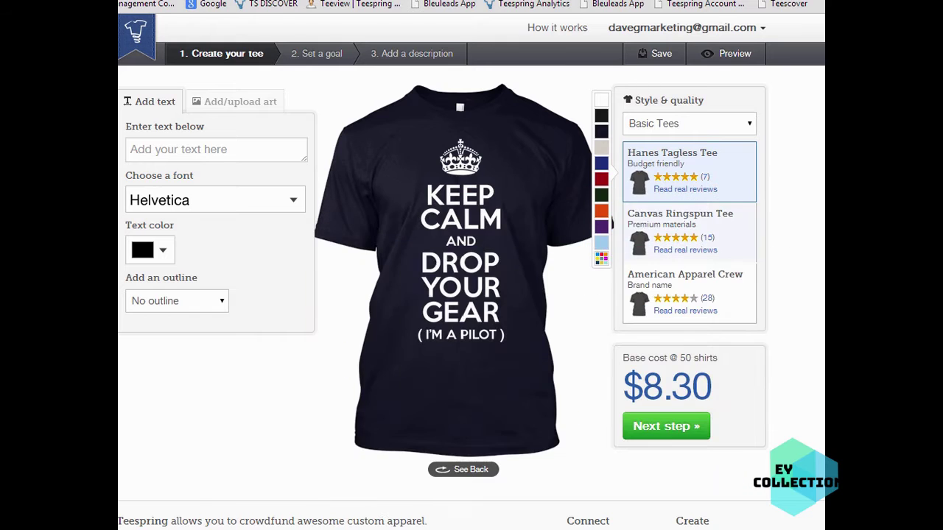
{"action": "left_click", "coordinate": [713, 53]}
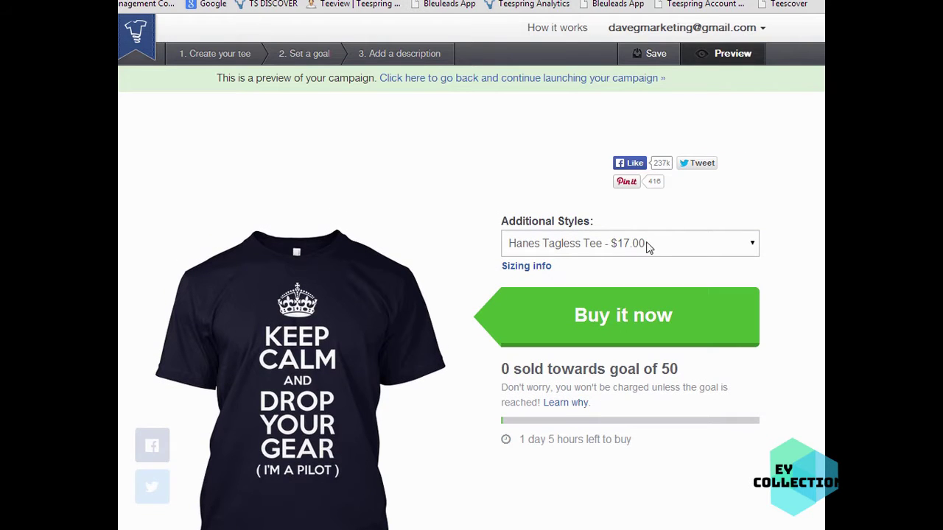
Show the Hanes Womens Junior Fit Tee in the preview and save its front image in the Pilots folder.
{"action": "left_click", "coordinate": [647, 248]}
{"action": "left_click", "coordinate": [593, 276]}
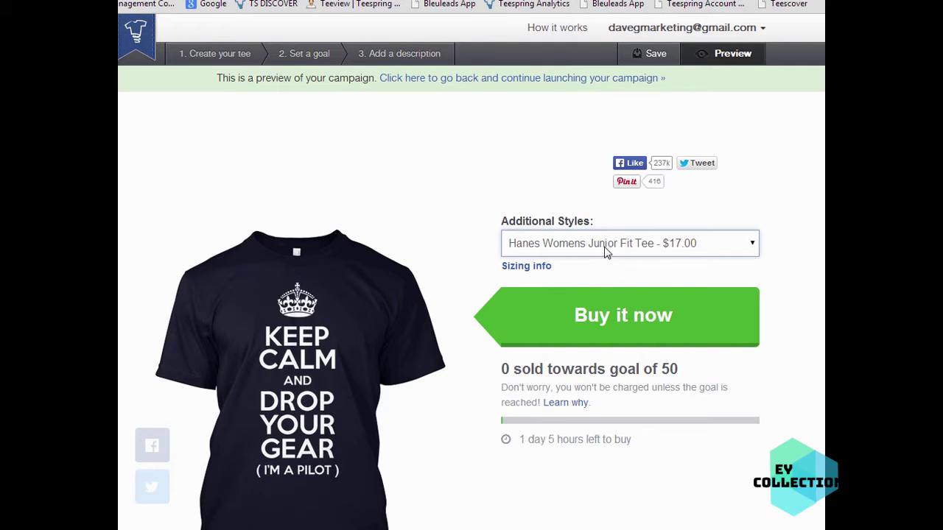
{"action": "scroll", "coordinate": [583, 368], "scroll_direction": "down", "scroll_amount": 2}
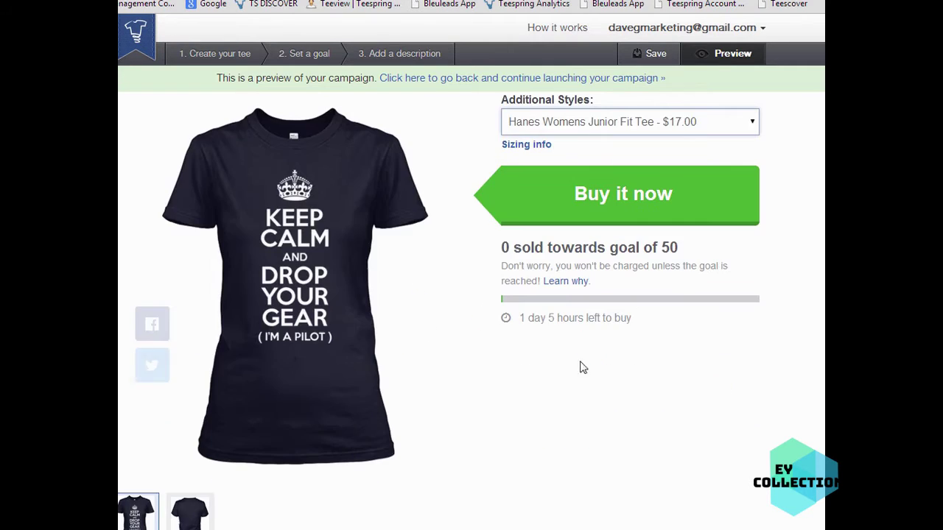
{"action": "right_click", "coordinate": [300, 255]}
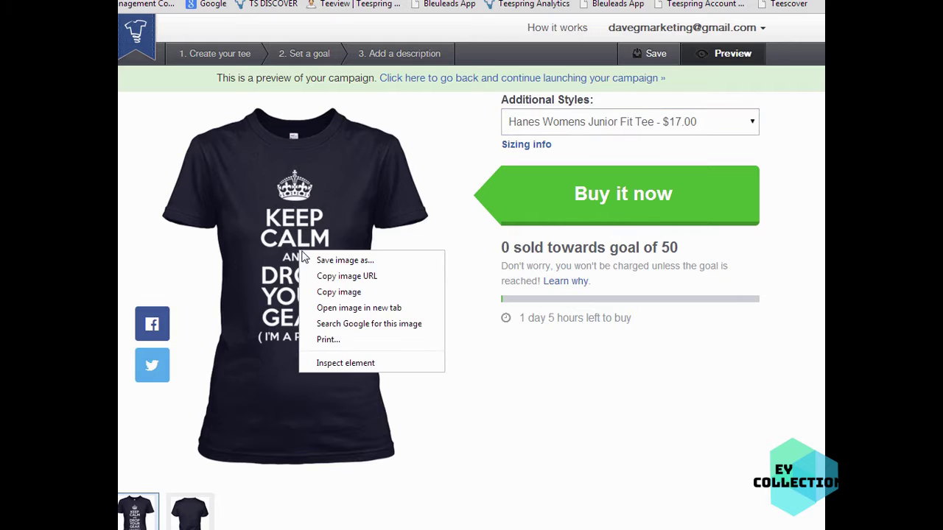
{"action": "left_click", "coordinate": [320, 261]}
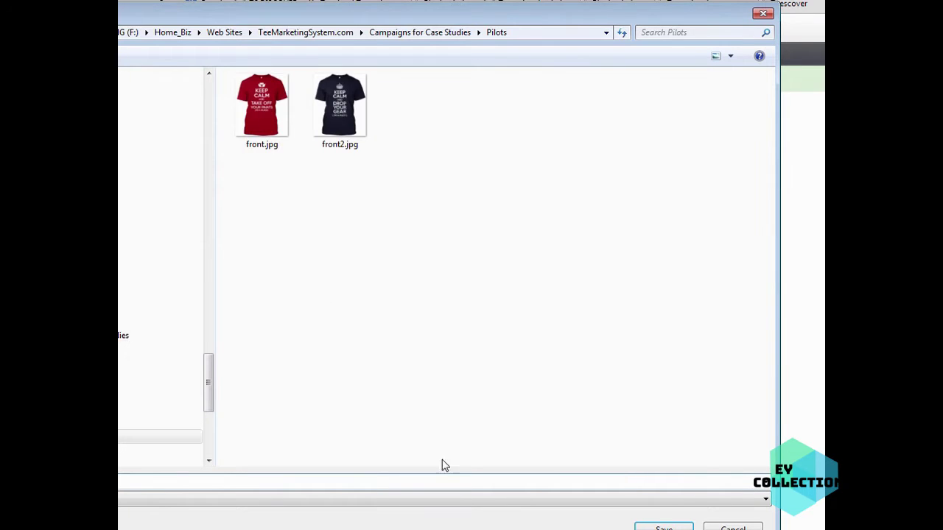
{"action": "left_click", "coordinate": [683, 528]}
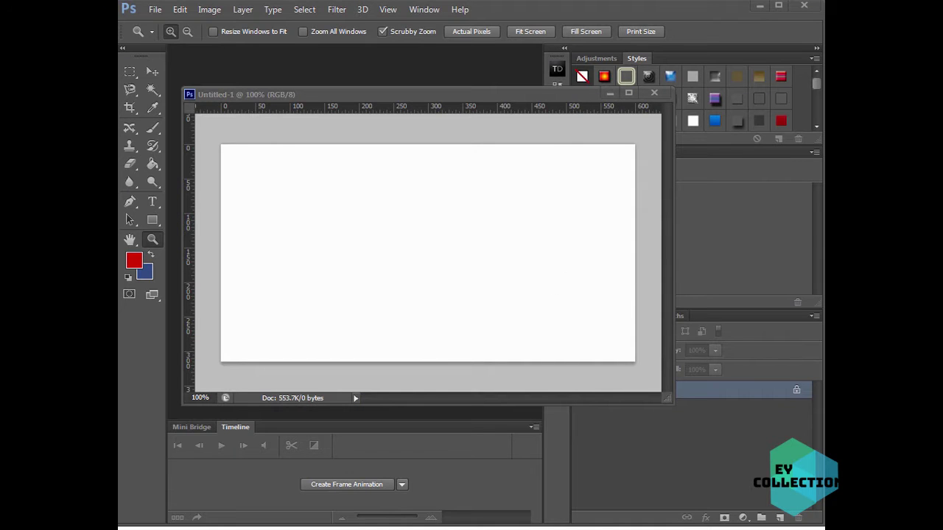
Open the women's tee front (1).jpg and men's tee front2.jpg together from the Pilots folder.
{"action": "left_click", "coordinate": [154, 11]}
{"action": "left_click", "coordinate": [169, 37]}
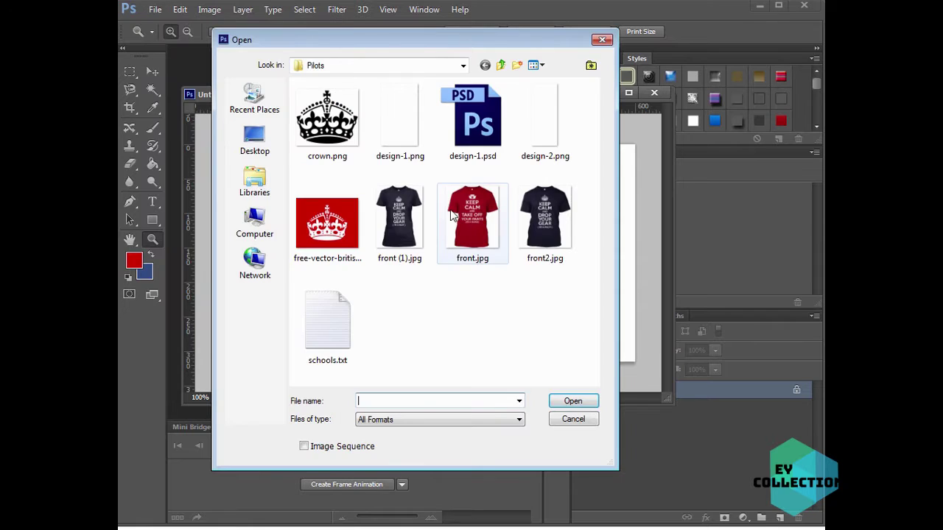
{"action": "left_click", "coordinate": [400, 221]}
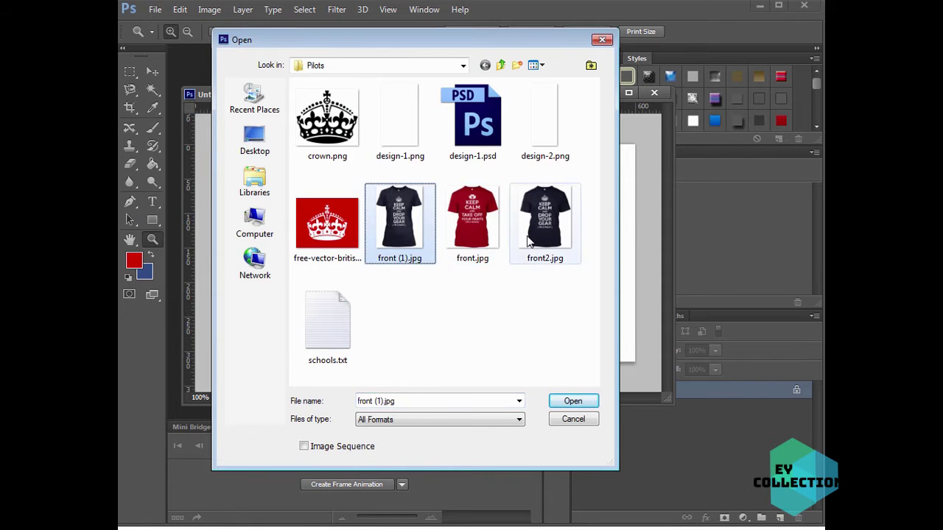
{"action": "left_click", "coordinate": [545, 221], "text": "ctrl"}
{"action": "left_click", "coordinate": [575, 401]}
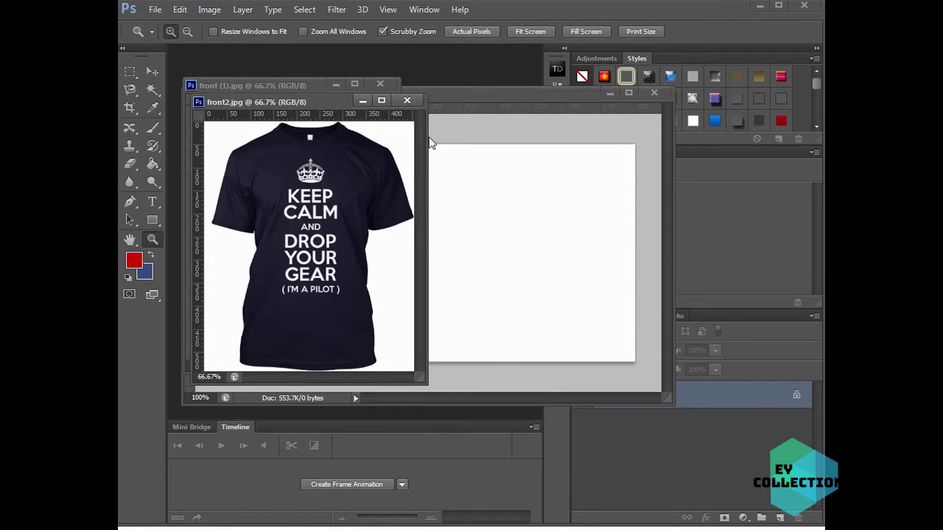
Arrange the front2.jpg and Untitled-1 windows so the men's tee and the Layers panel are accessible, with the Move tool active.
{"action": "left_click_drag", "start_coordinate": [333, 106], "coordinate": [346, 202]}
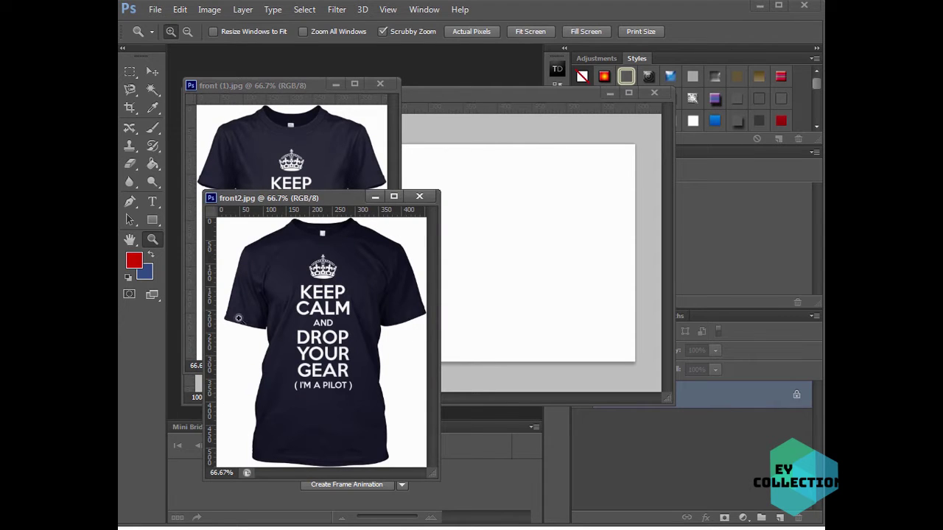
{"action": "left_click", "coordinate": [525, 93]}
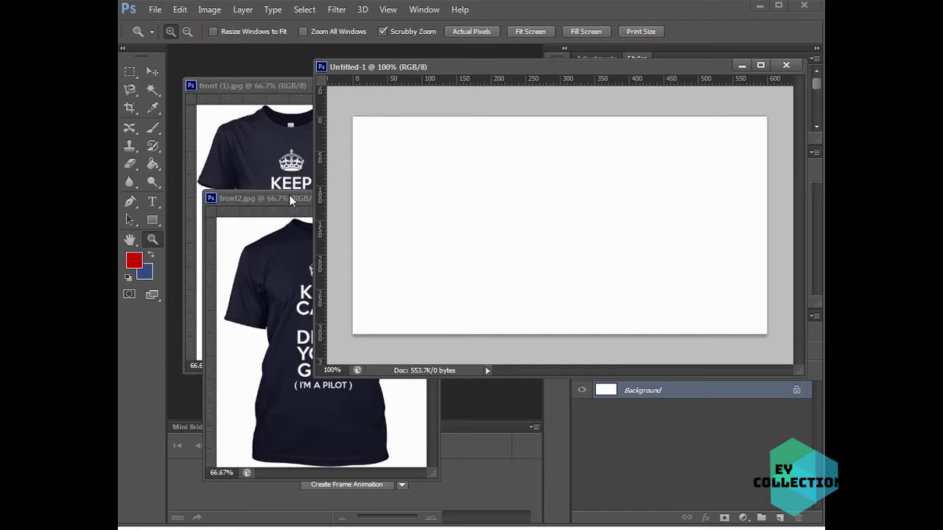
{"action": "left_click", "coordinate": [289, 195]}
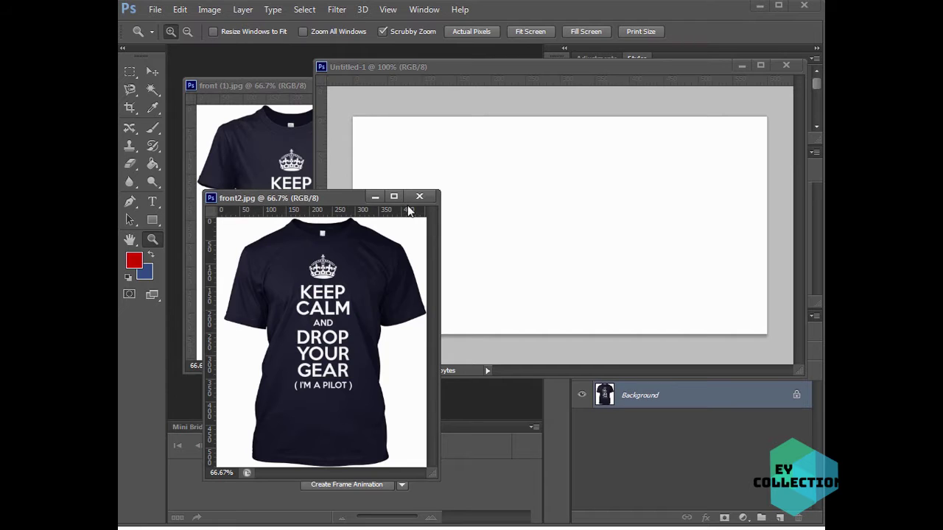
{"action": "left_click_drag", "start_coordinate": [440, 190], "coordinate": [470, 176]}
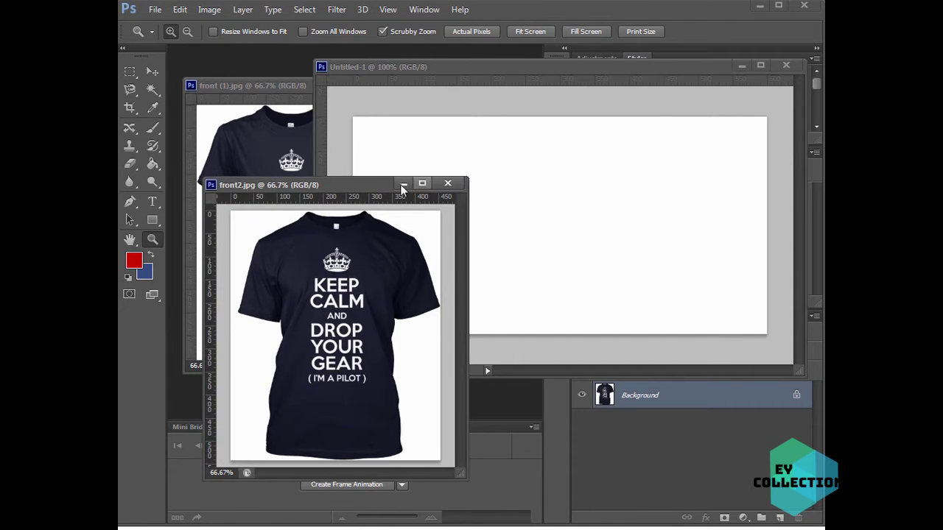
{"action": "left_click_drag", "start_coordinate": [341, 188], "coordinate": [328, 187]}
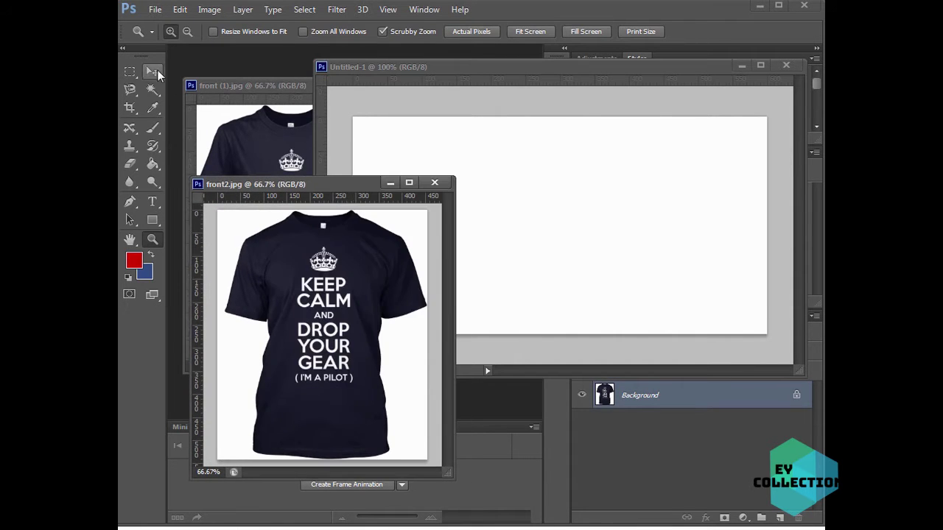
{"action": "left_click", "coordinate": [153, 71]}
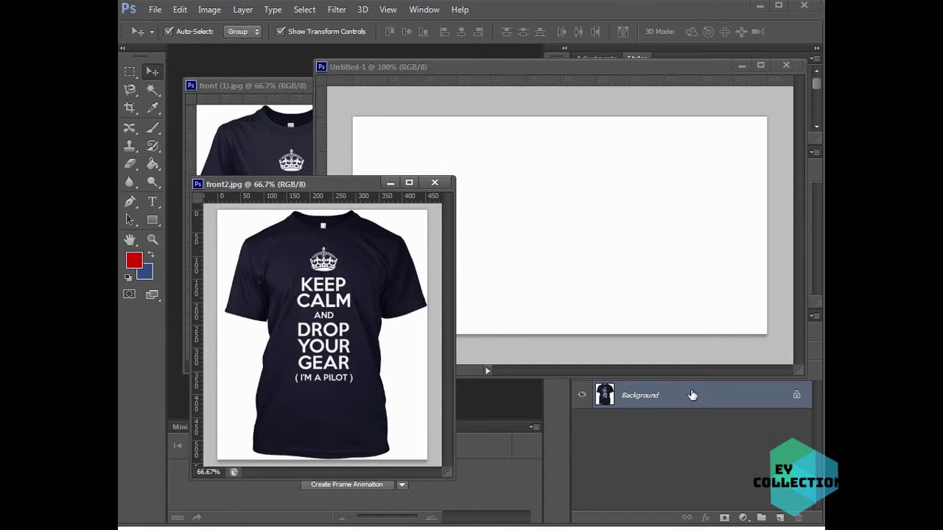
{"action": "left_click_drag", "start_coordinate": [625, 67], "coordinate": [611, 70]}
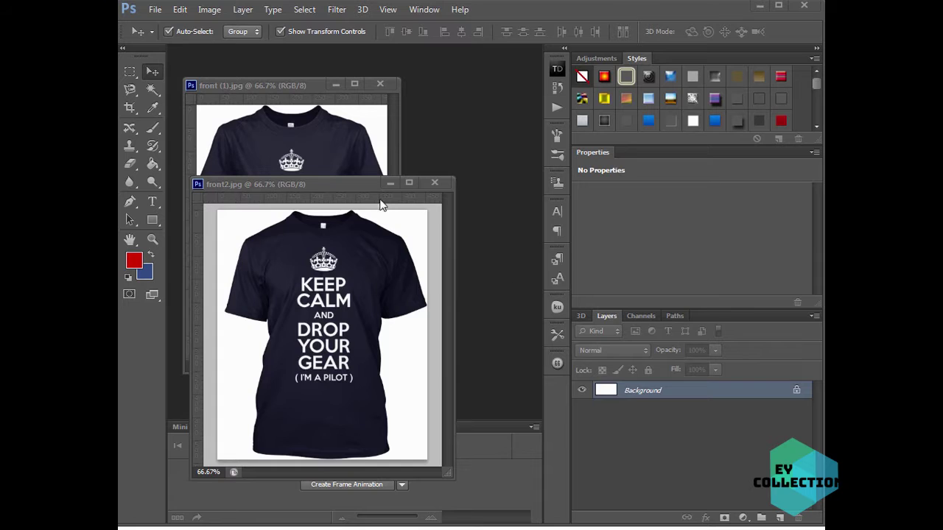
{"action": "left_click_drag", "start_coordinate": [371, 189], "coordinate": [423, 103]}
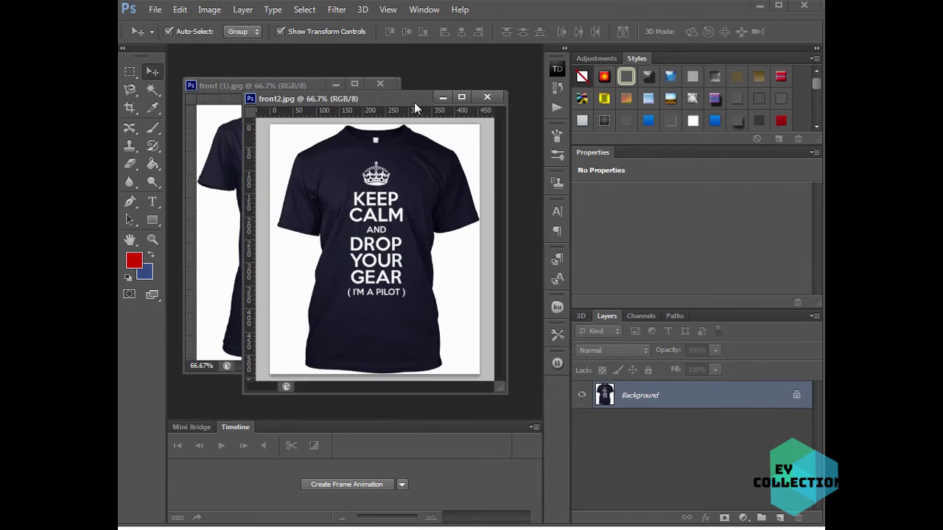
Duplicate the Background layer of front2.jpg as Background copy and hide the original layer.
{"action": "right_click", "coordinate": [675, 398]}
{"action": "left_click", "coordinate": [713, 430]}
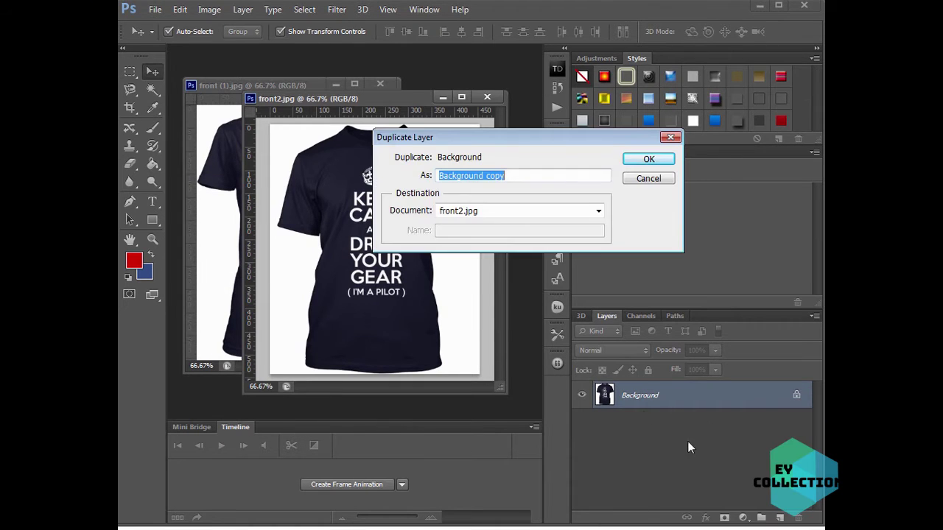
{"action": "left_click", "coordinate": [648, 158]}
{"action": "left_click", "coordinate": [582, 422]}
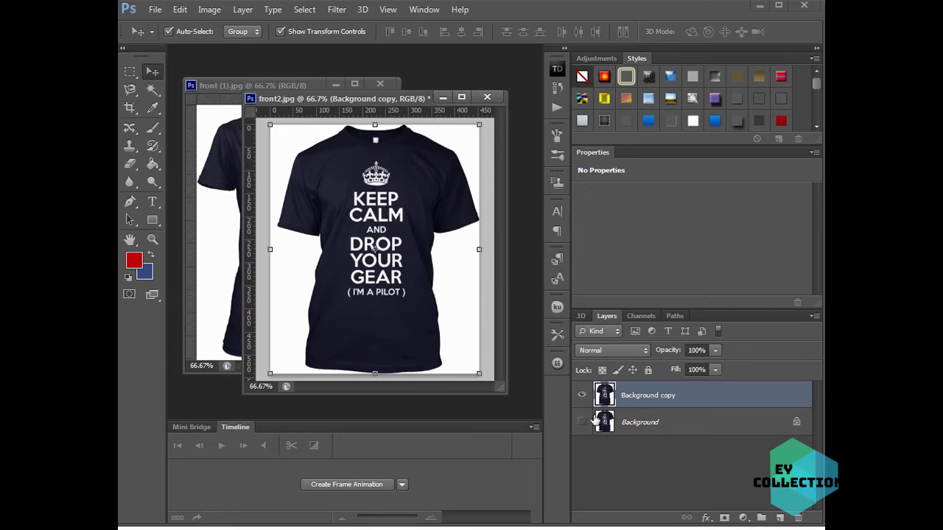
Select the white area around the men's tee with the Magic Wand, delete it from Background copy and clear the selection.
{"action": "left_click", "coordinate": [689, 423]}
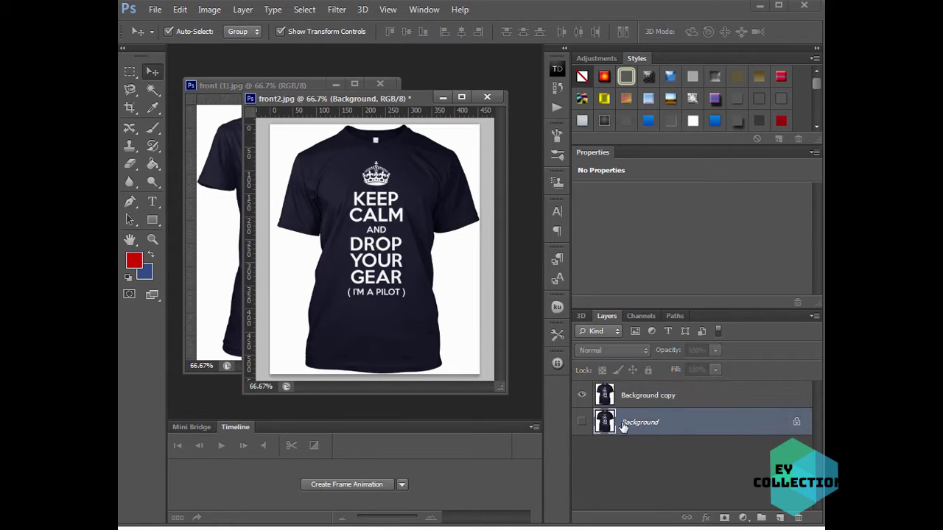
{"action": "left_click", "coordinate": [153, 90]}
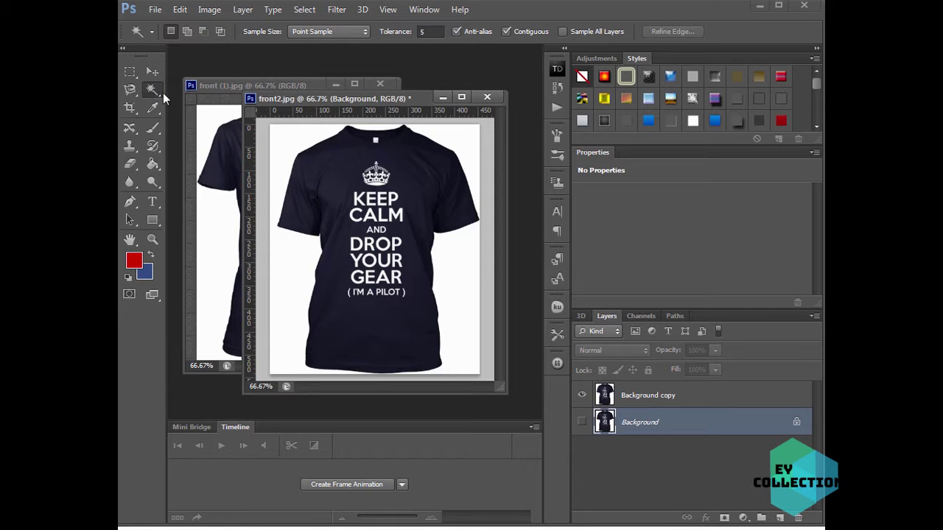
{"action": "left_click", "coordinate": [288, 147]}
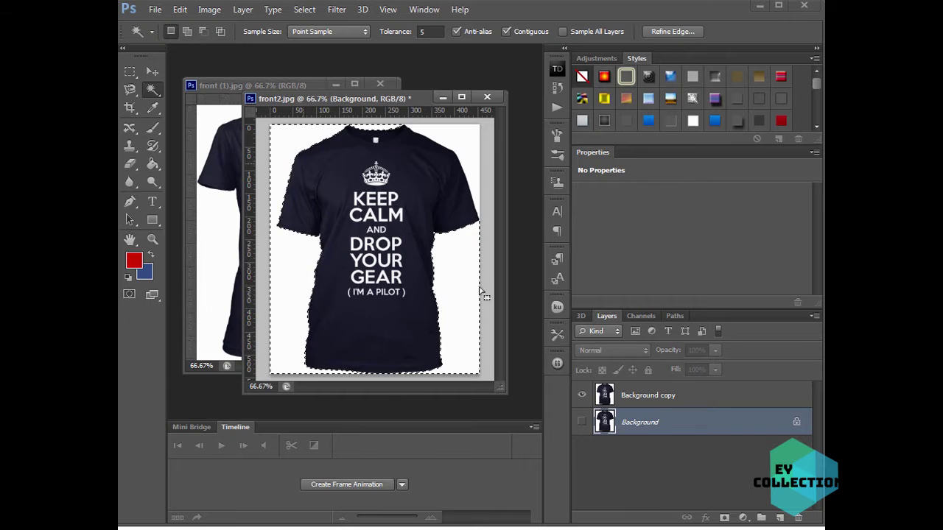
{"action": "left_click", "coordinate": [672, 396]}
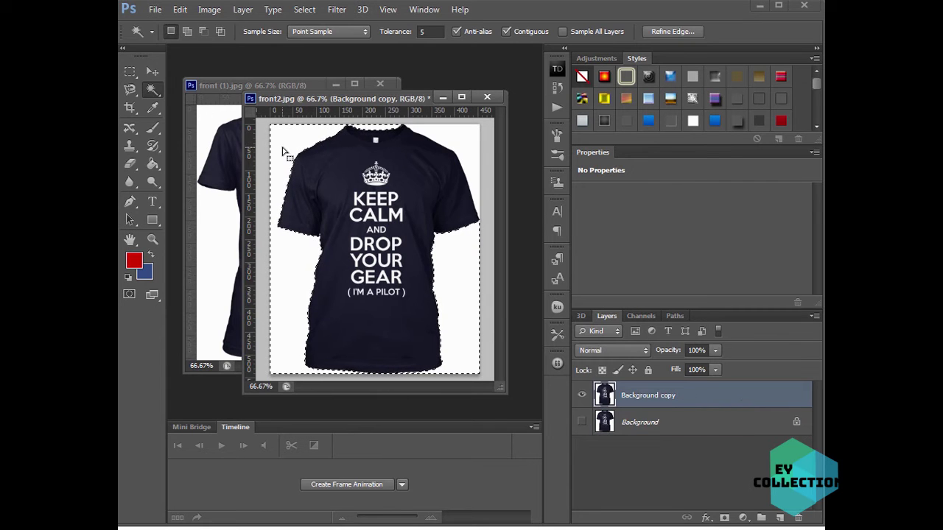
{"action": "key", "text": "Delete"}
{"action": "left_click", "coordinate": [452, 137]}
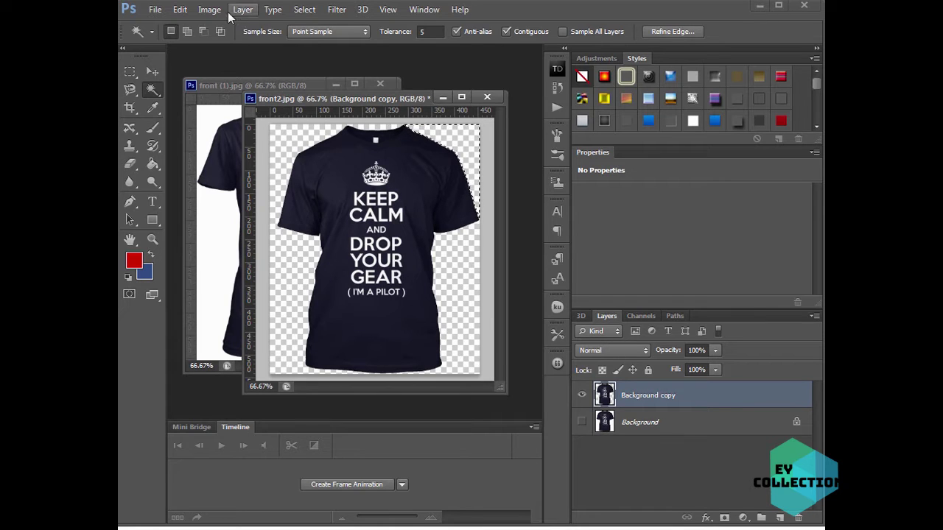
{"action": "left_click", "coordinate": [305, 9]}
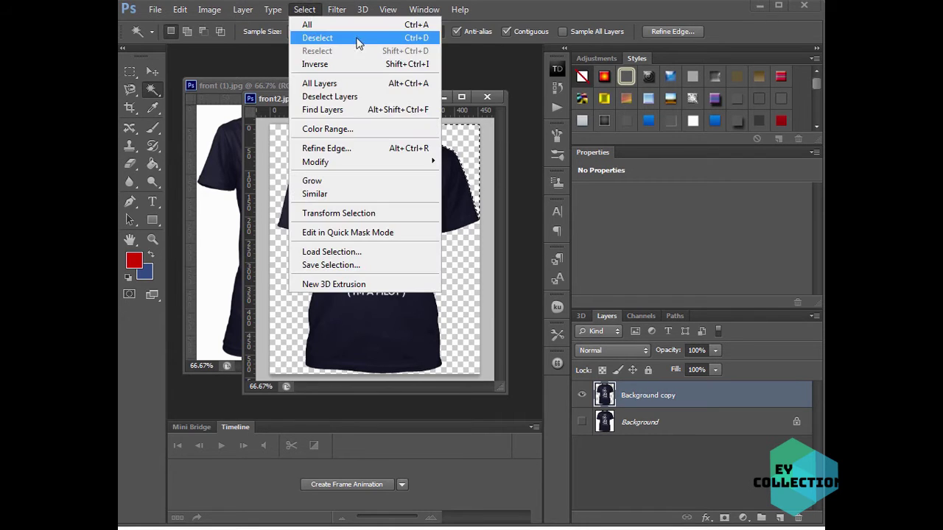
{"action": "left_click", "coordinate": [316, 39]}
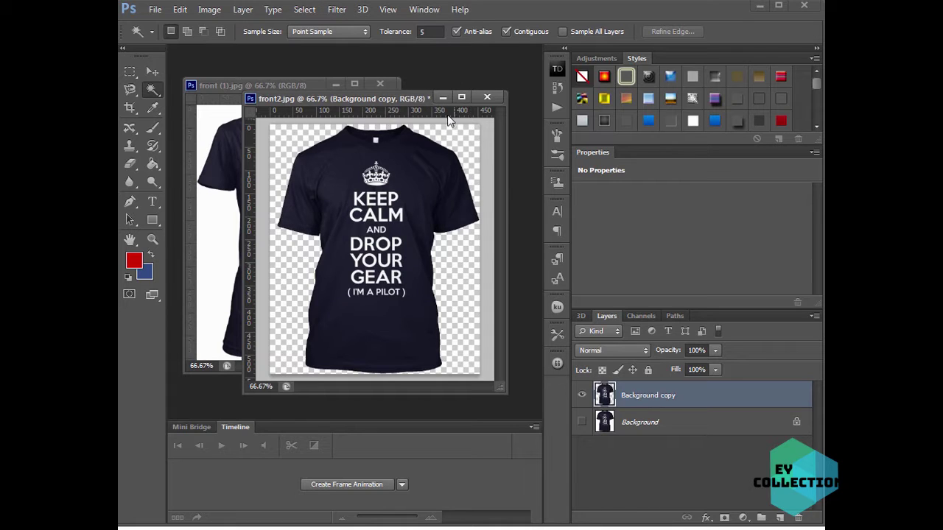
Convert the men's tee cutout layer to a smart object and copy it onto the blank Untitled-1 canvas.
{"action": "right_click", "coordinate": [696, 396]}
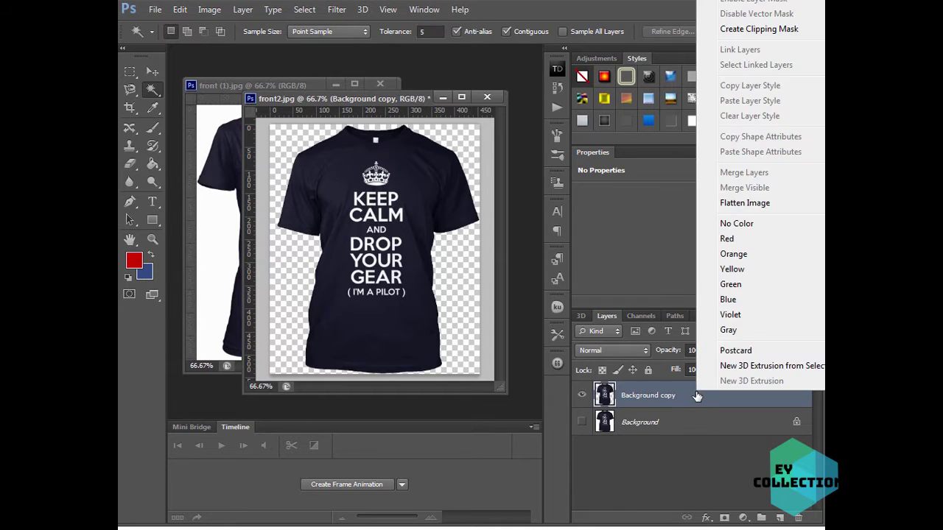
{"action": "left_click", "coordinate": [751, 1]}
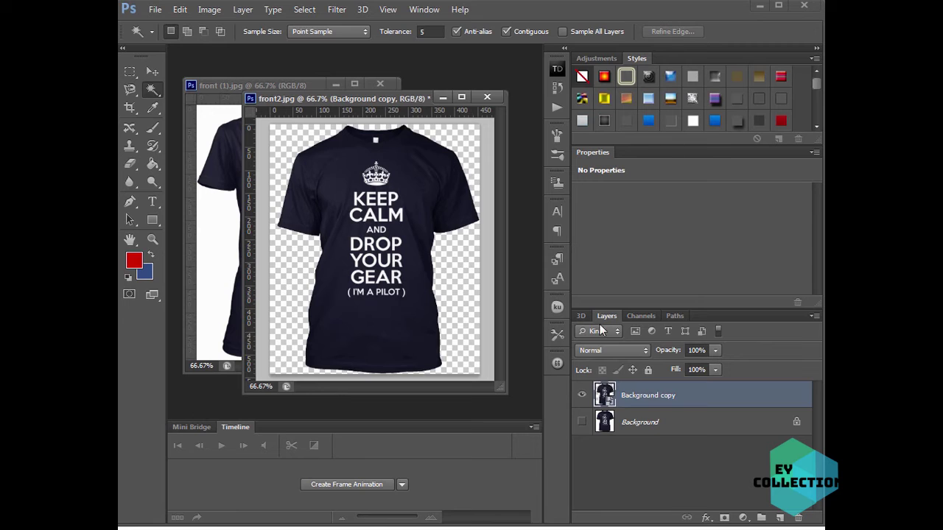
{"action": "left_click_drag", "start_coordinate": [392, 104], "coordinate": [371, 120]}
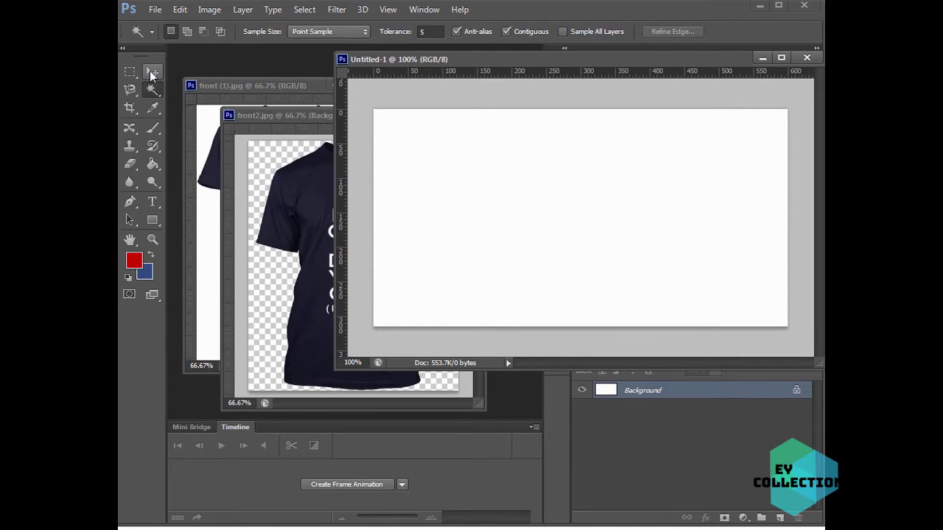
{"action": "left_click", "coordinate": [152, 74]}
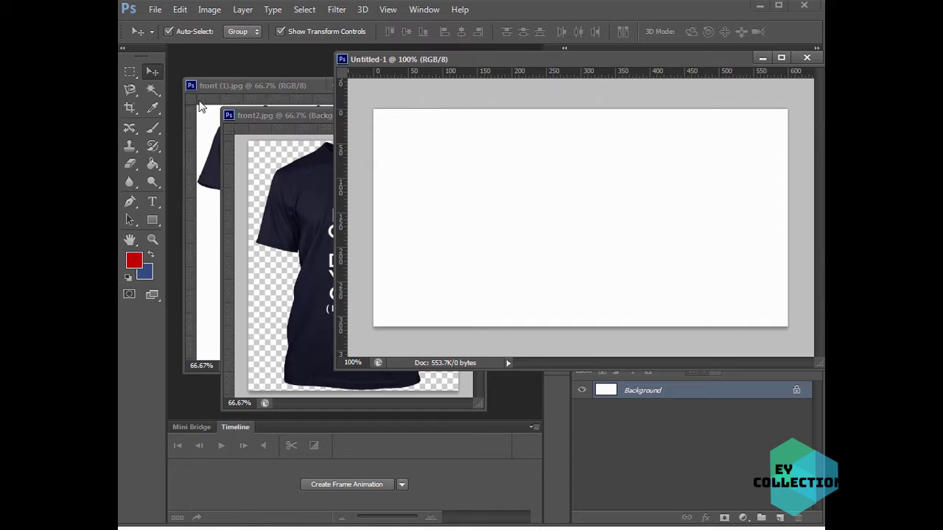
{"action": "left_click", "coordinate": [296, 187]}
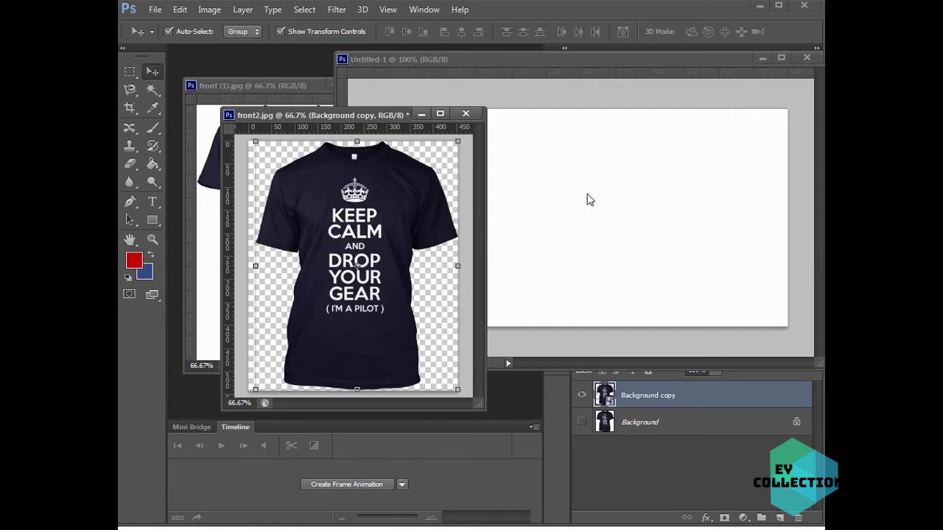
{"action": "left_click_drag", "start_coordinate": [345, 227], "coordinate": [612, 215]}
Close the front2.jpg document without saving it.
{"action": "left_click", "coordinate": [289, 116]}
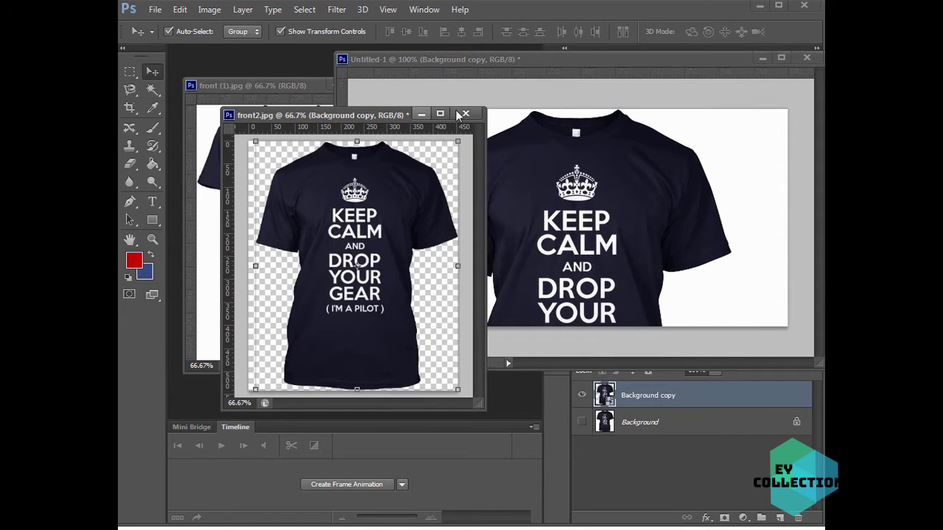
{"action": "left_click", "coordinate": [470, 114]}
{"action": "left_click", "coordinate": [480, 213]}
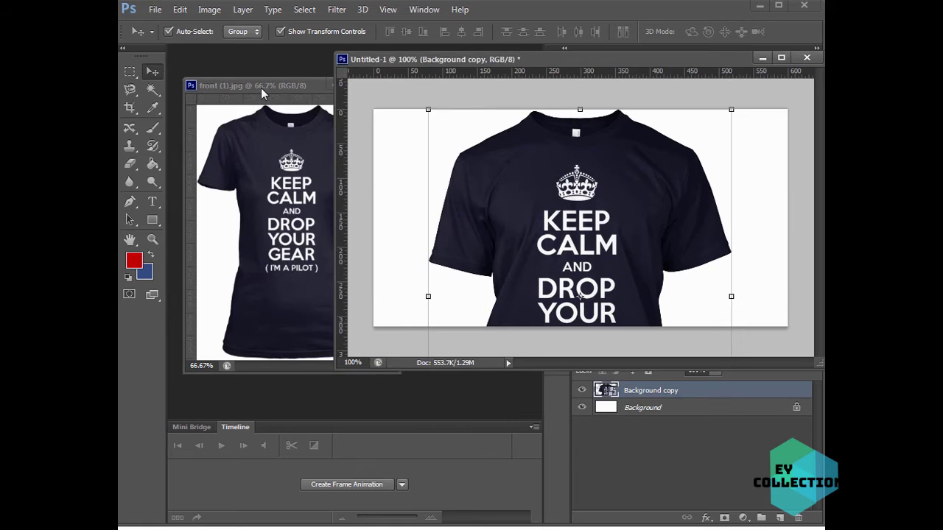
Duplicate the Background layer of front (1).jpg as Background copy and hide the original layer.
{"action": "left_click", "coordinate": [261, 88]}
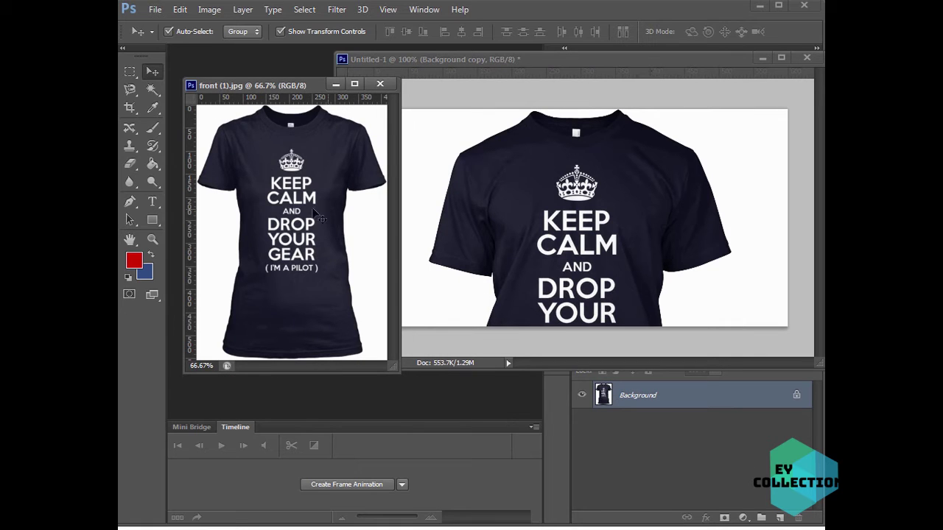
{"action": "right_click", "coordinate": [675, 398]}
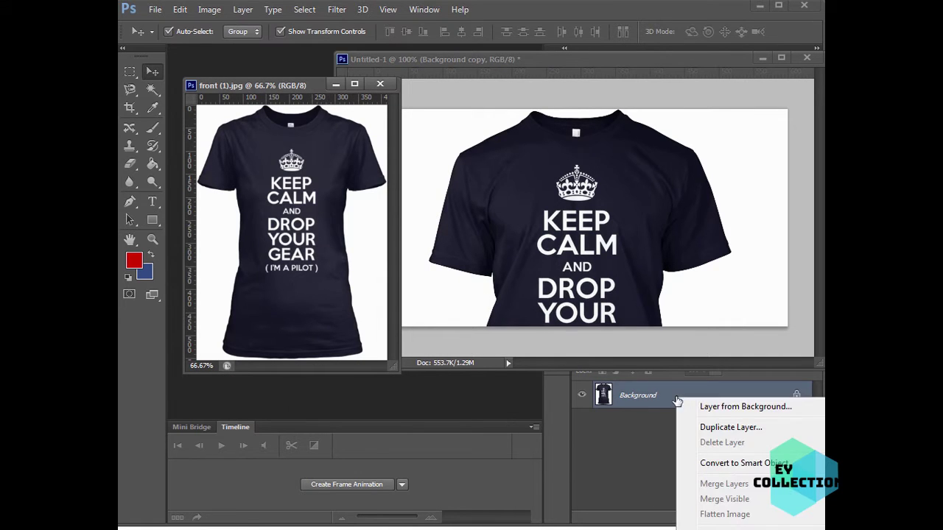
{"action": "left_click", "coordinate": [718, 423]}
{"action": "left_click", "coordinate": [648, 159]}
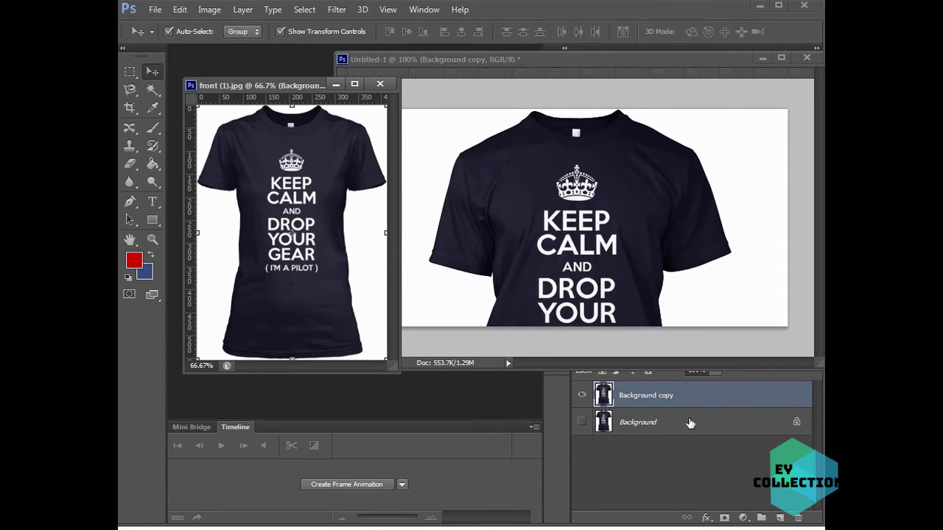
Delete the white surroundings and neckline gap of the women's tee from Background copy using the Magic Wand, and clear the selection.
{"action": "left_click", "coordinate": [152, 89]}
{"action": "left_click", "coordinate": [204, 122]}
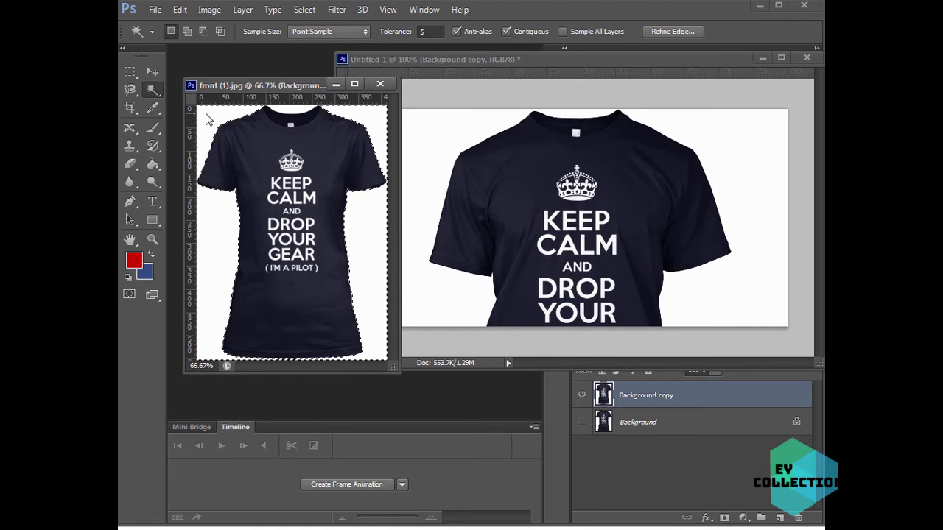
{"action": "key", "text": "Delete"}
{"action": "left_click", "coordinate": [283, 109]}
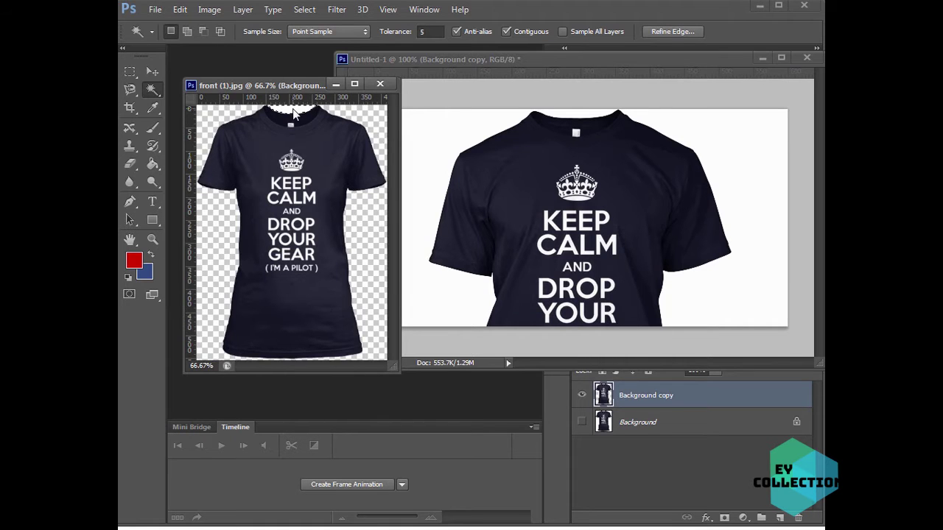
{"action": "key", "text": "Delete"}
{"action": "key", "text": "ctrl+d"}
Convert the women's tee cutout layer to a smart object and copy it onto the Untitled-1 canvas over the men's tee.
{"action": "left_click", "coordinate": [153, 71]}
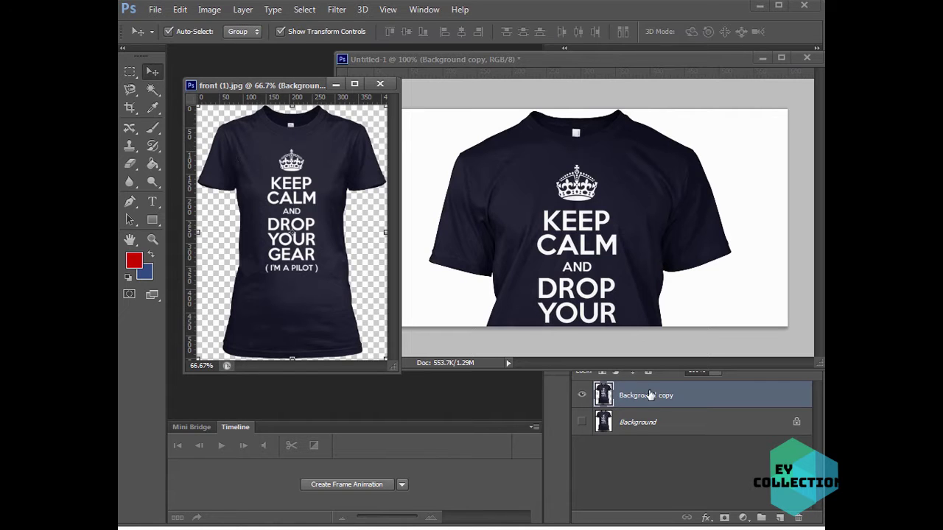
{"action": "right_click", "coordinate": [682, 400]}
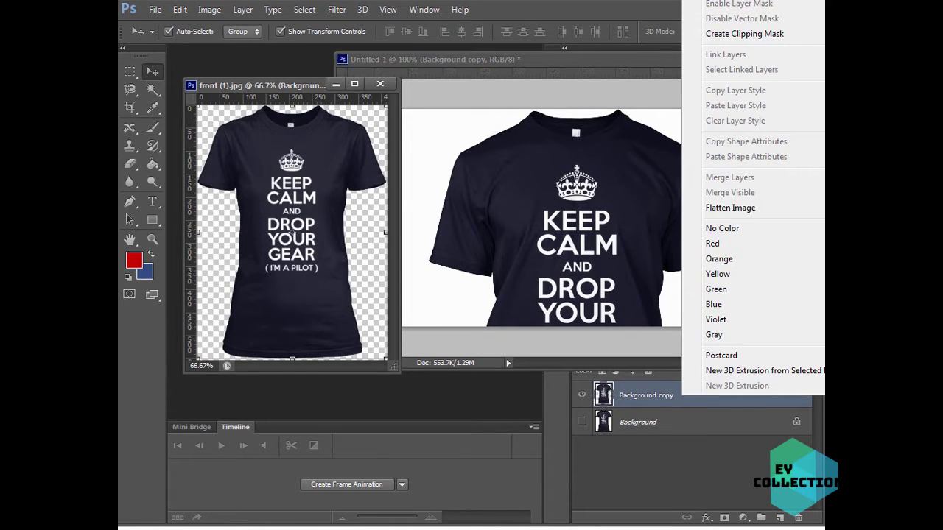
{"action": "key", "text": "Escape"}
{"action": "left_click_drag", "start_coordinate": [281, 293], "coordinate": [574, 259]}
{"action": "left_click", "coordinate": [283, 84]}
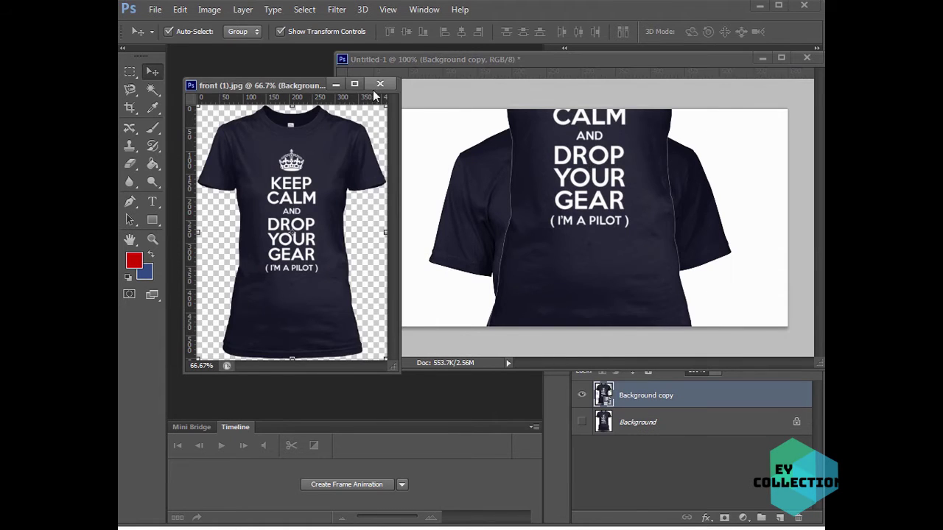
Close the front (1).jpg document without saving it and reposition the Untitled-1 window in the freed workspace.
{"action": "left_click", "coordinate": [380, 84]}
{"action": "left_click", "coordinate": [472, 214]}
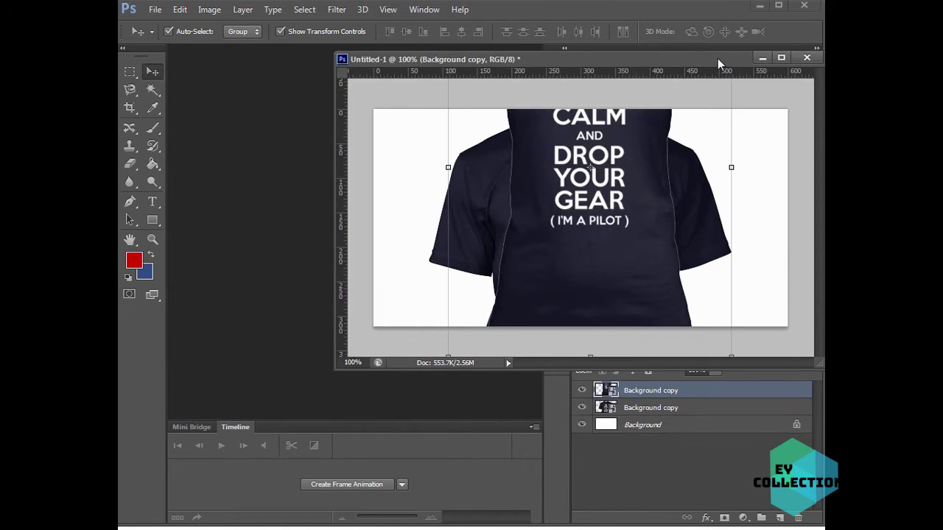
{"action": "left_click_drag", "start_coordinate": [715, 63], "coordinate": [548, 116]}
Move the women's tee down and left so its neckline is inside the canvas, and hide its layer.
{"action": "left_click_drag", "start_coordinate": [423, 224], "coordinate": [394, 269]}
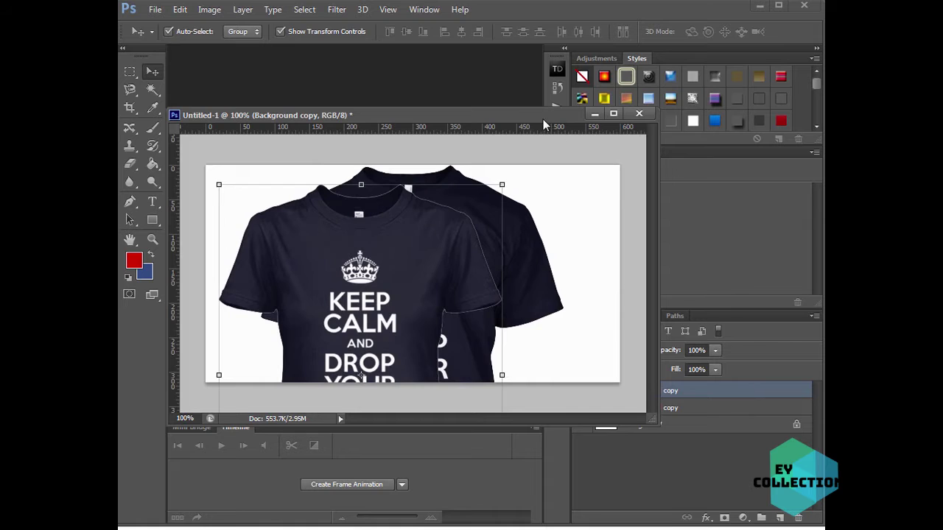
{"action": "left_click_drag", "start_coordinate": [546, 118], "coordinate": [586, 76]}
{"action": "left_click", "coordinate": [582, 391]}
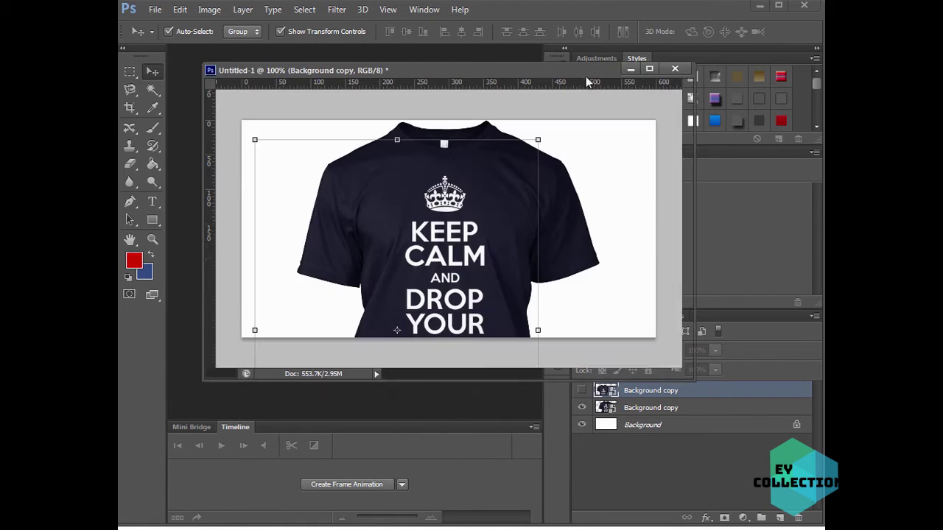
Scale the men's tee to about 72% and place it in the middle of the canvas with its collar near the upper edge.
{"action": "left_click", "coordinate": [522, 238]}
{"action": "left_click_drag", "start_coordinate": [517, 190], "coordinate": [521, 194]}
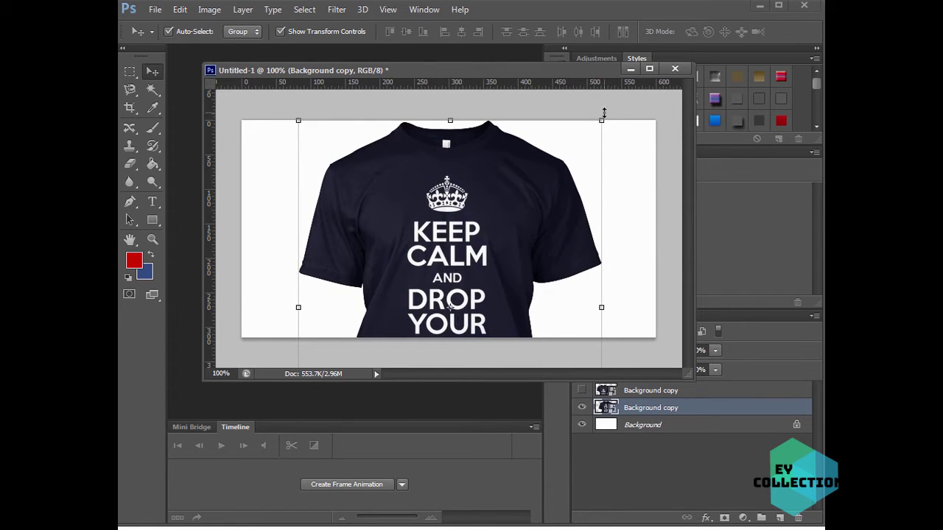
{"action": "left_click", "coordinate": [602, 120]}
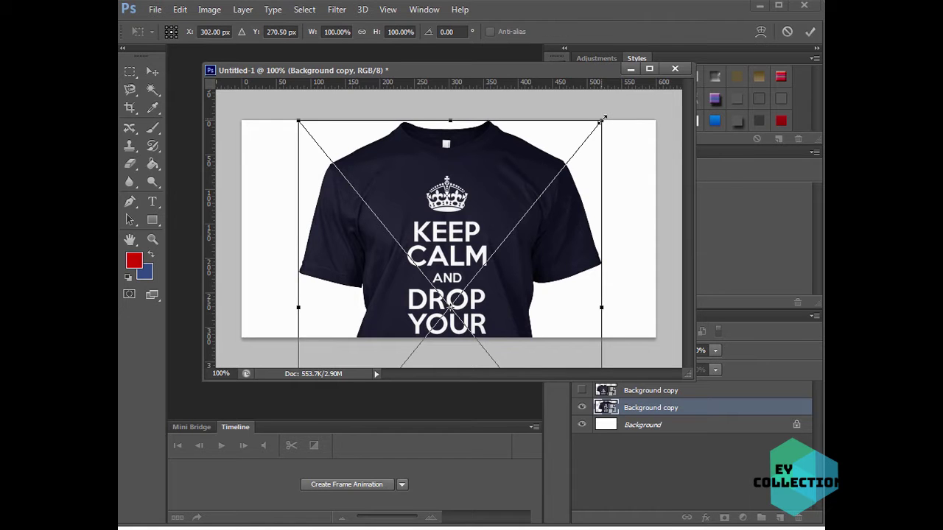
{"action": "left_click_drag", "start_coordinate": [602, 119], "coordinate": [558, 173]}
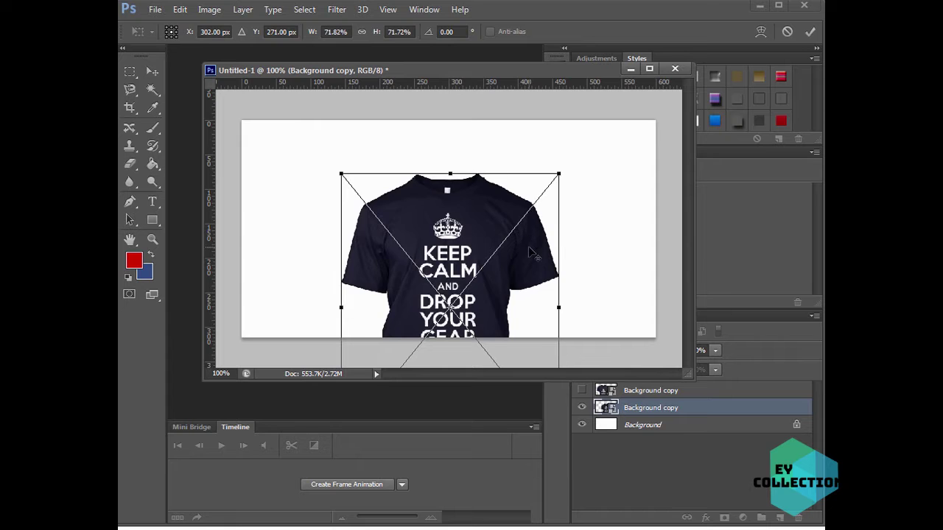
{"action": "left_click_drag", "start_coordinate": [529, 232], "coordinate": [529, 204]}
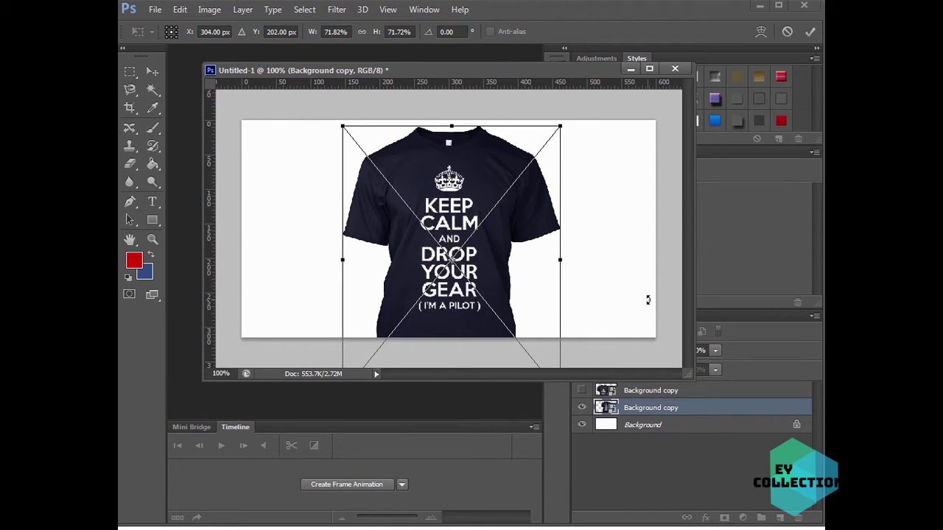
{"action": "key", "text": "Return"}
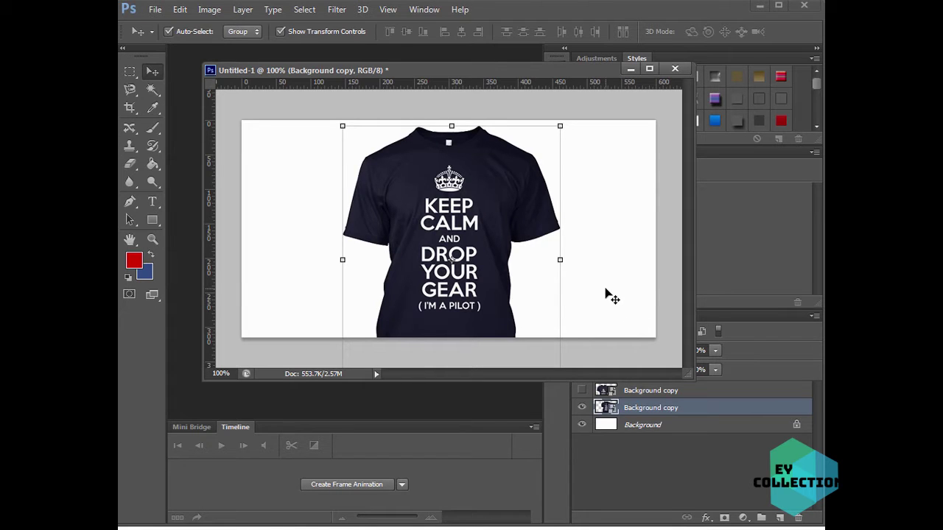
Duplicate the men's tee on both sides of the original and stack the two copies' layers beneath it.
{"action": "left_click_drag", "start_coordinate": [506, 272], "coordinate": [423, 270]}
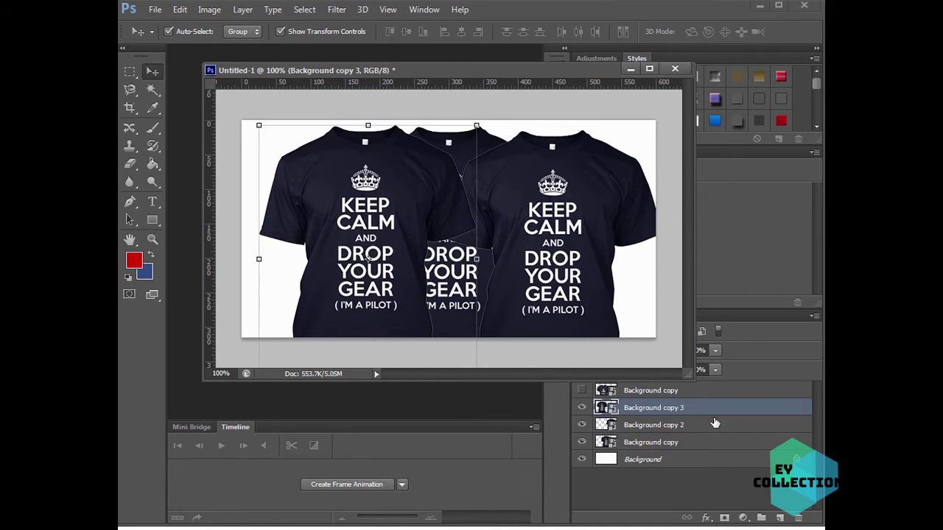
{"action": "left_click", "coordinate": [716, 424], "text": "shift"}
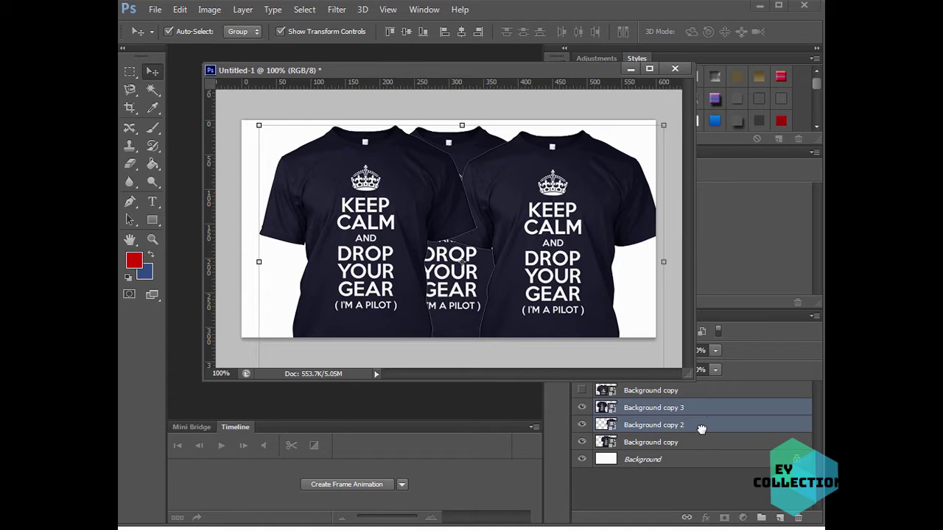
{"action": "left_click_drag", "start_coordinate": [702, 430], "coordinate": [698, 444]}
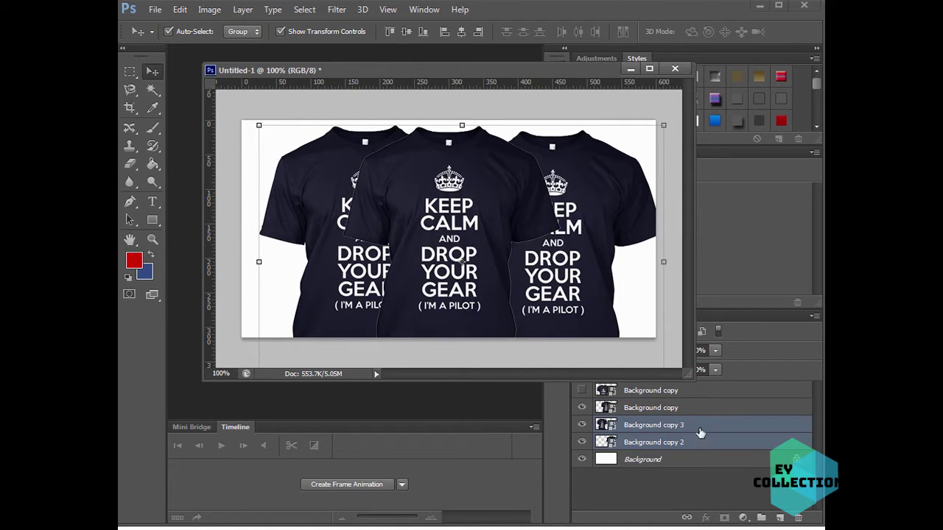
Scale the two tee copies to about 69% and spread them outward and up on either side of the central tee.
{"action": "left_click", "coordinate": [664, 123]}
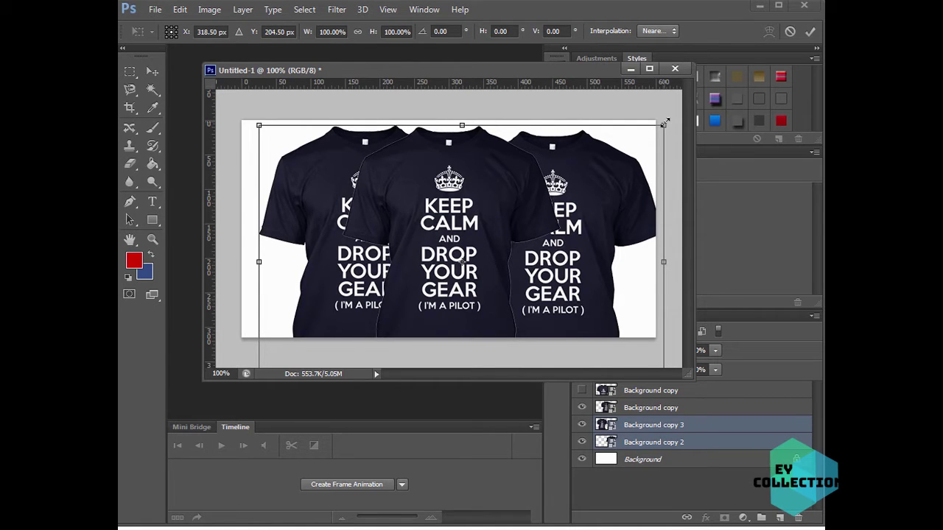
{"action": "left_click_drag", "start_coordinate": [662, 124], "coordinate": [600, 168]}
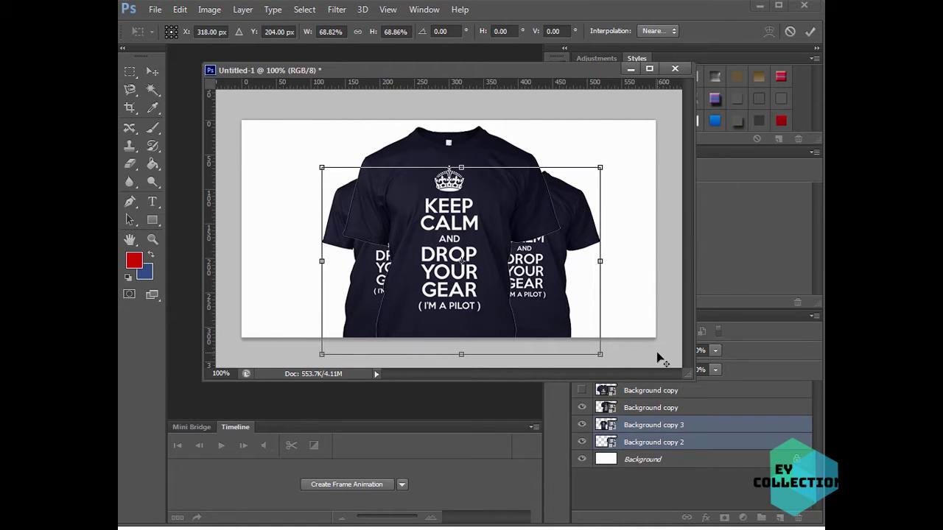
{"action": "key", "text": "Return"}
{"action": "left_click_drag", "start_coordinate": [535, 313], "coordinate": [590, 290]}
{"action": "left_click_drag", "start_coordinate": [346, 308], "coordinate": [271, 289]}
{"action": "left_click", "coordinate": [663, 351]}
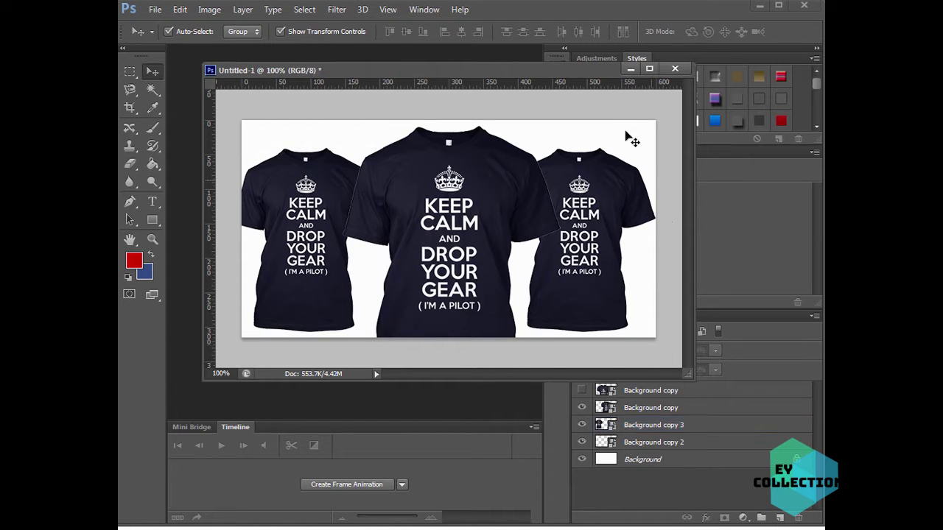
{"action": "left_click_drag", "start_coordinate": [577, 69], "coordinate": [549, 77]}
{"action": "left_click", "coordinate": [586, 284]}
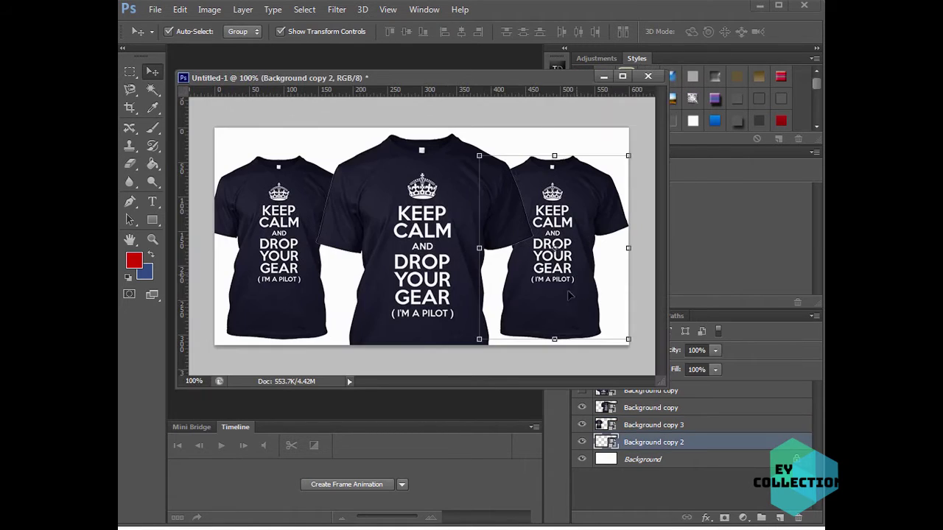
{"action": "left_click", "coordinate": [274, 307]}
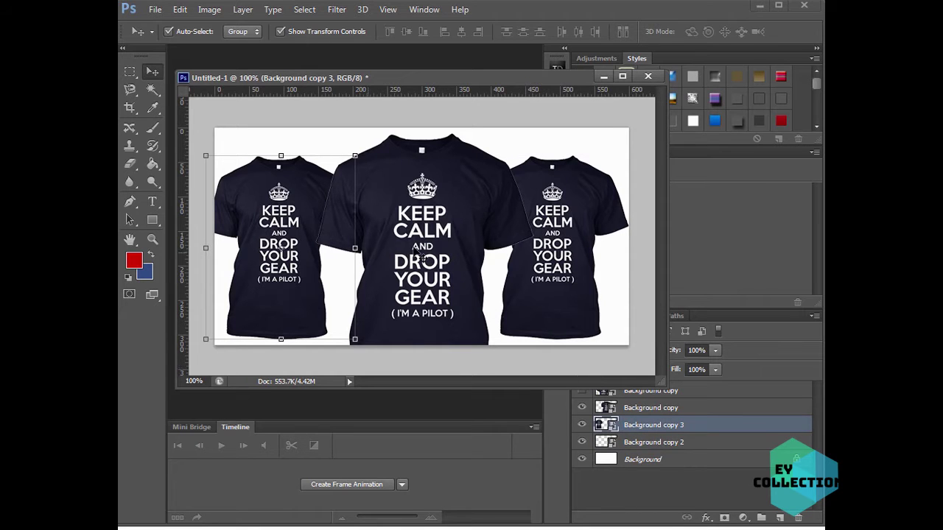
{"action": "left_click", "coordinate": [617, 374]}
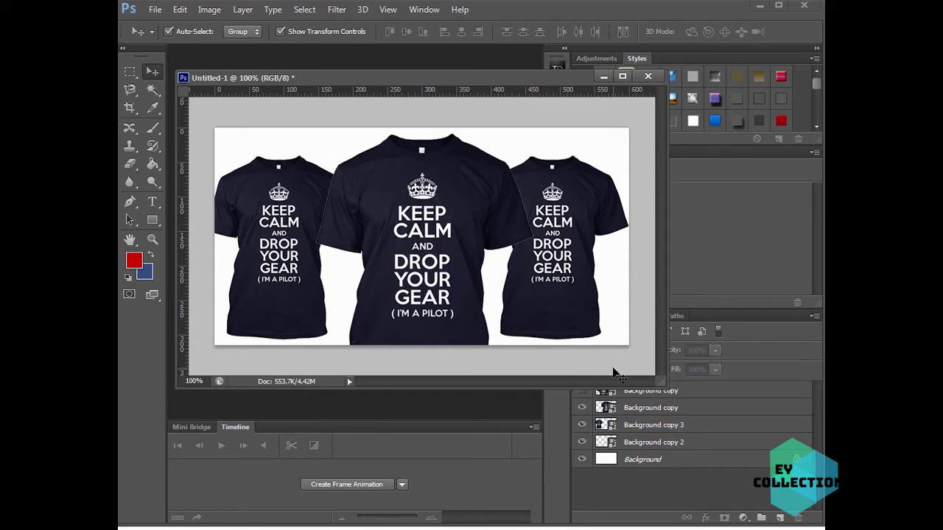
Save the composition in the Pilots folder as ad-1.psd in Photoshop format with layers kept.
{"action": "key", "text": "ctrl+s"}
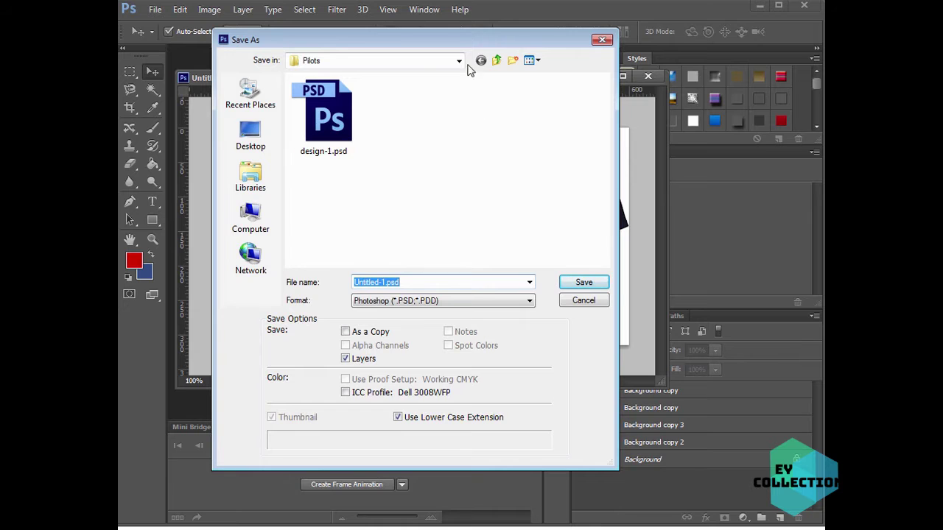
{"action": "mouse_move", "coordinate": [461, 42]}
{"action": "left_mouse_down"}
{"action": "mouse_move", "coordinate": [451, 76]}
{"action": "mouse_move", "coordinate": [457, 49]}
{"action": "left_mouse_up"}
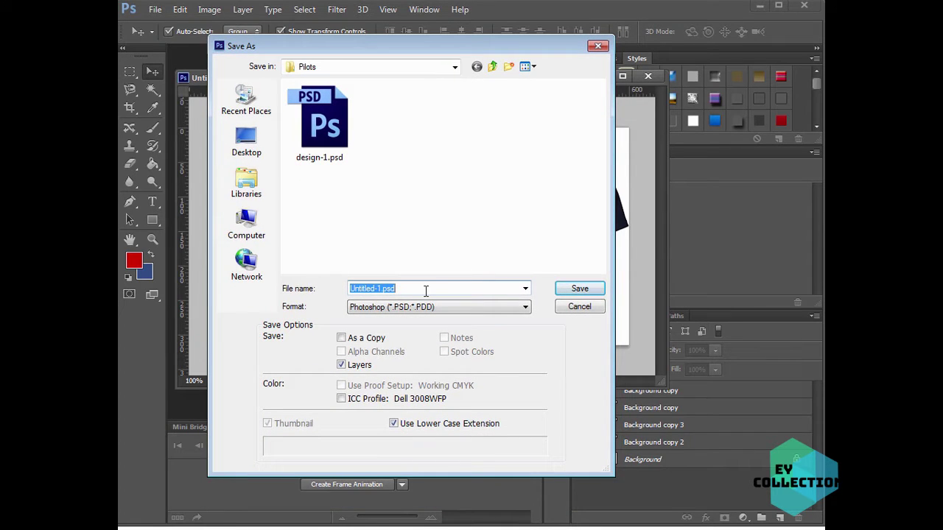
{"action": "key", "text": "Home"}
{"action": "key", "text": "Delete"}
{"action": "key", "text": "Delete"}
{"action": "key", "text": "Delete"}
{"action": "key", "text": "Delete"}
{"action": "key", "text": "Delete"}
{"action": "key", "text": "Delete"}
{"action": "left_click", "coordinate": [580, 288]}
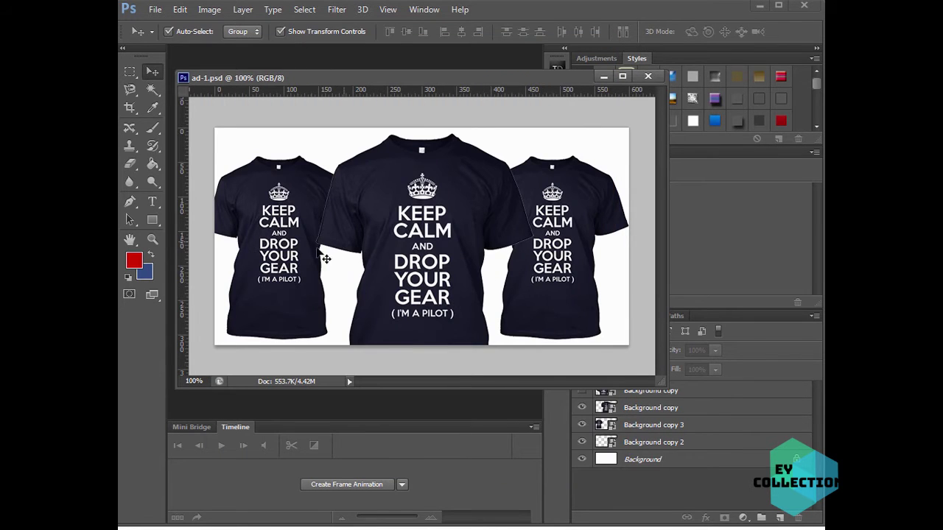
Add a drop shadow to the central tee's layer with distance 0 px, spread 22% and size 32 px.
{"action": "left_click", "coordinate": [414, 223]}
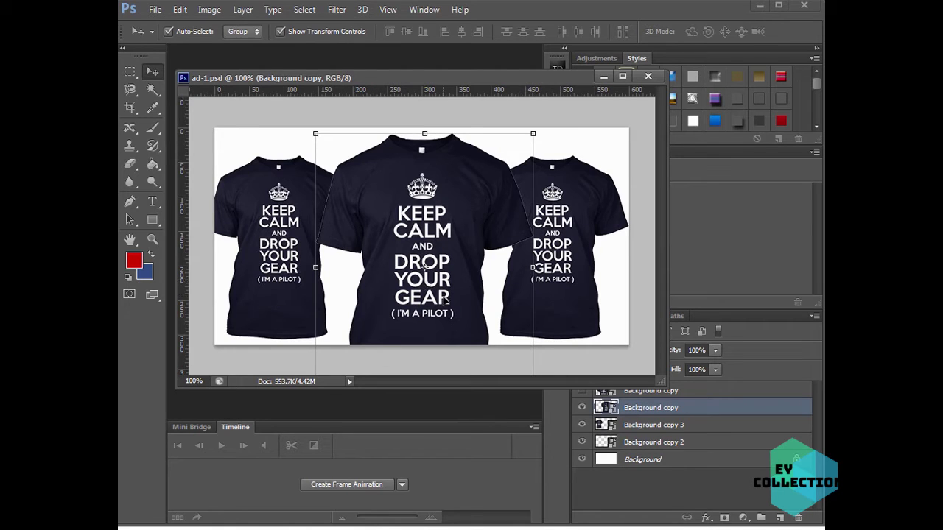
{"action": "double_click", "coordinate": [713, 413]}
{"action": "left_click_drag", "start_coordinate": [524, 132], "coordinate": [474, 195]}
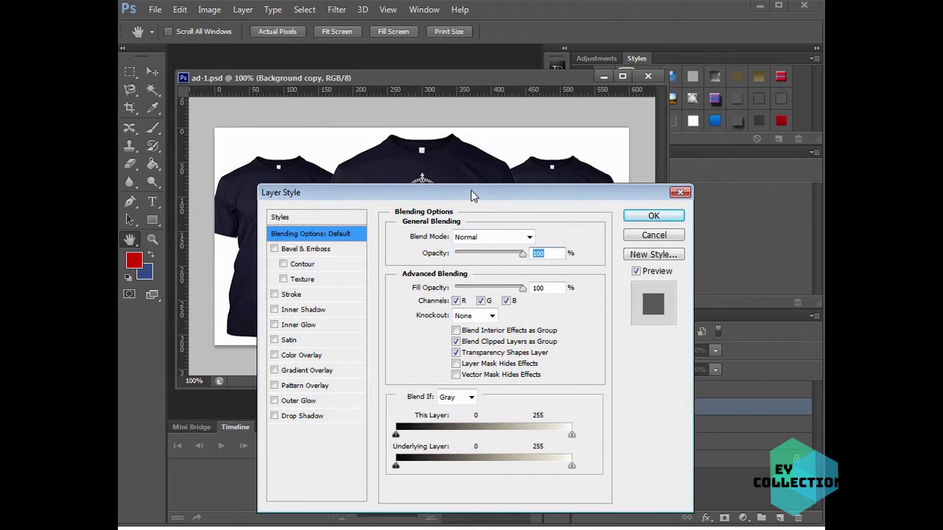
{"action": "left_click", "coordinate": [315, 417]}
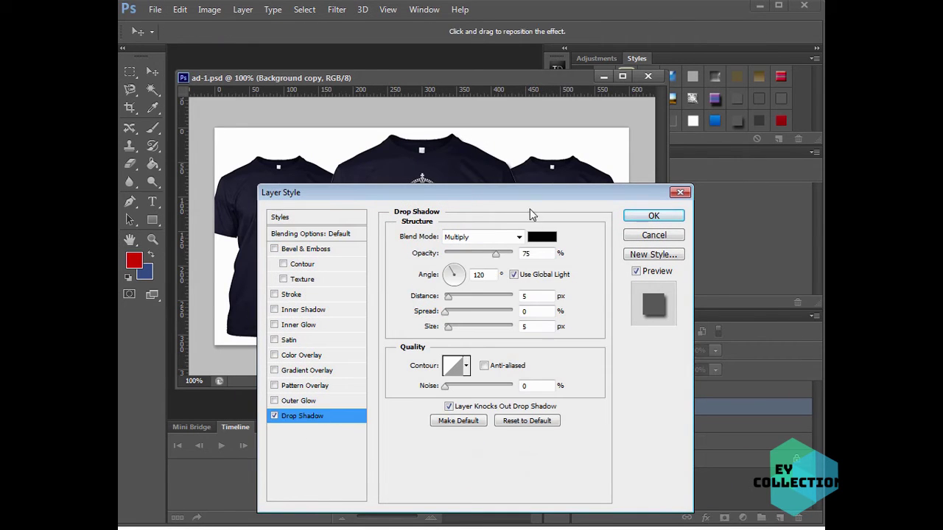
{"action": "left_click_drag", "start_coordinate": [527, 194], "coordinate": [528, 271]}
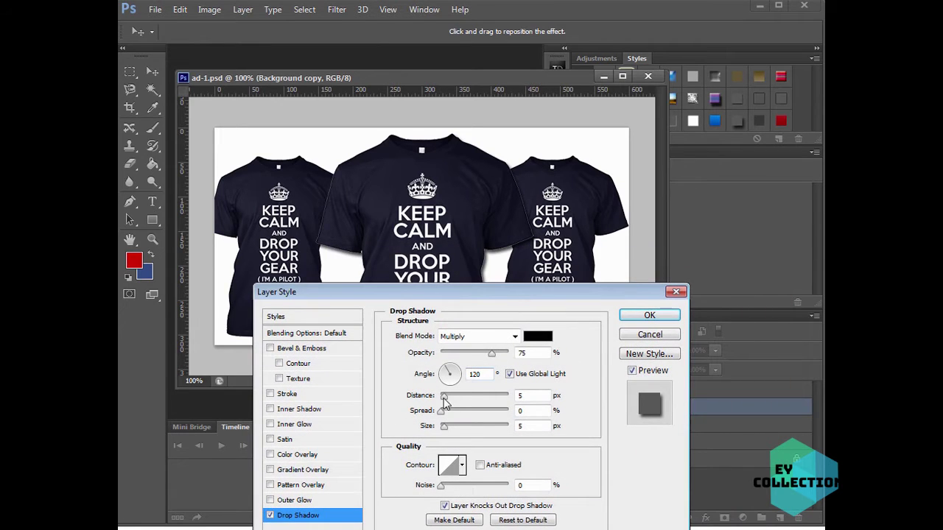
{"action": "left_click_drag", "start_coordinate": [443, 396], "coordinate": [453, 431]}
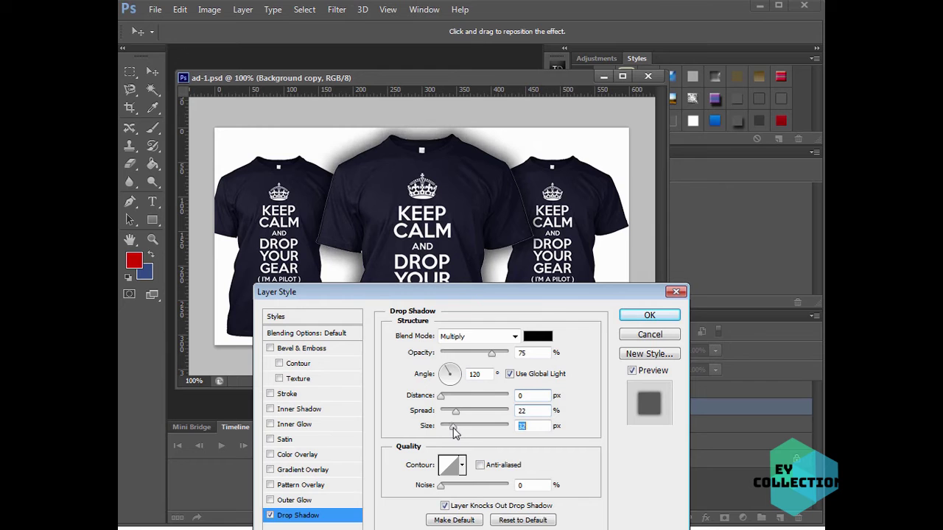
{"action": "left_click_drag", "start_coordinate": [537, 293], "coordinate": [620, 284]}
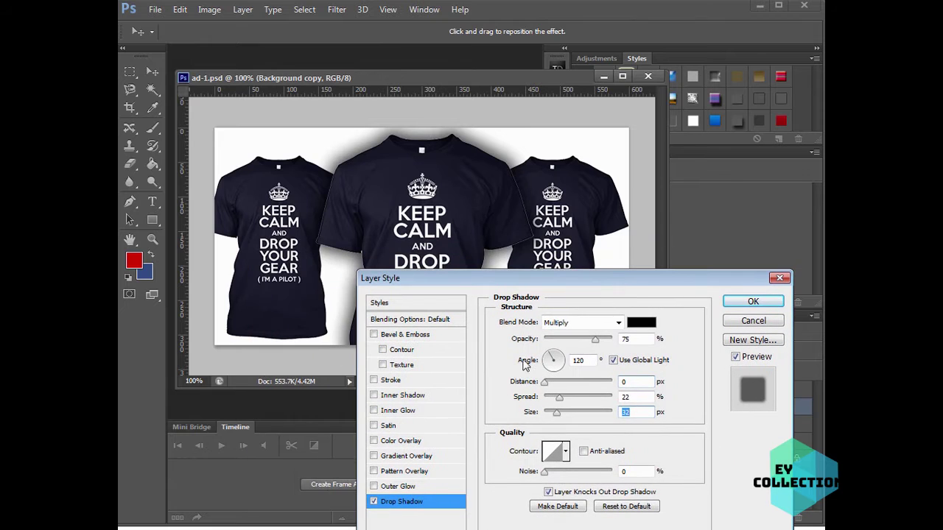
Add a 1 px inside stroke to the central tee in dark navy 131622 sampled from the shirt, apply the layer style and deselect the layer.
{"action": "left_click", "coordinate": [390, 380]}
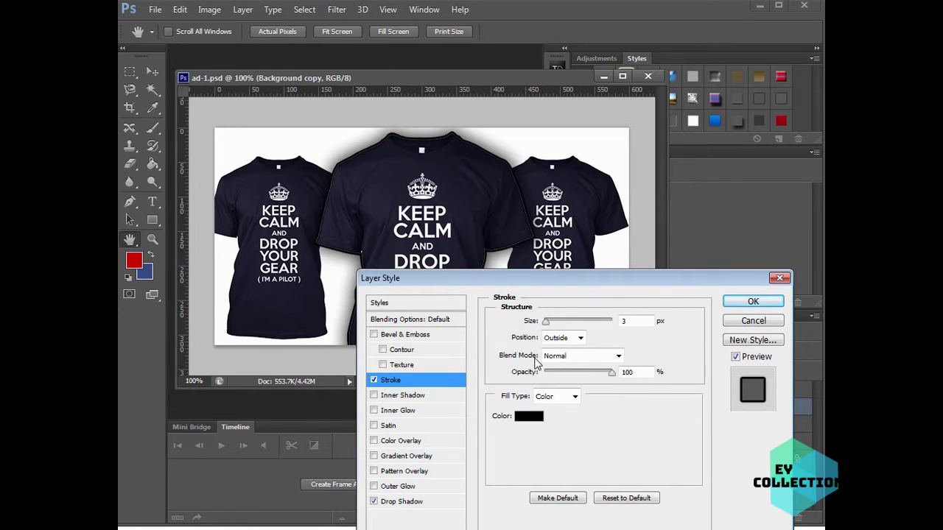
{"action": "type", "text": "1"}
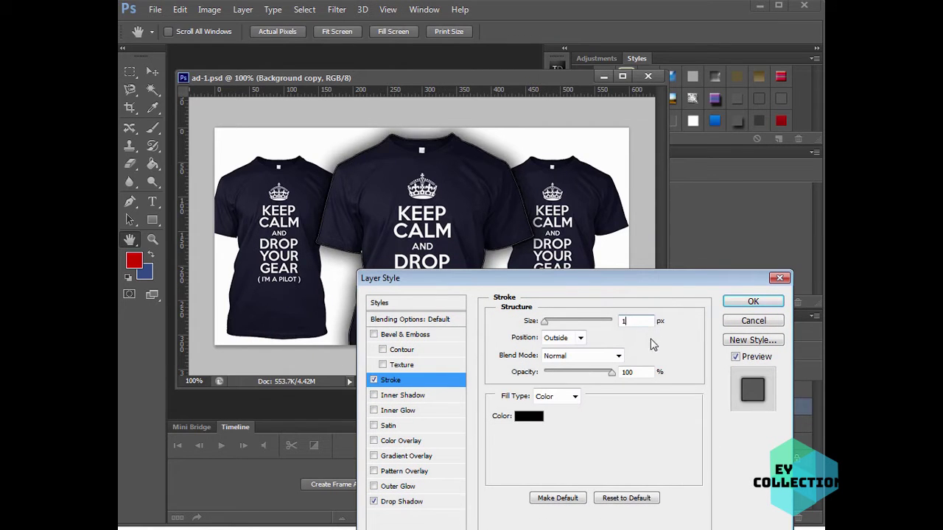
{"action": "left_click", "coordinate": [579, 338]}
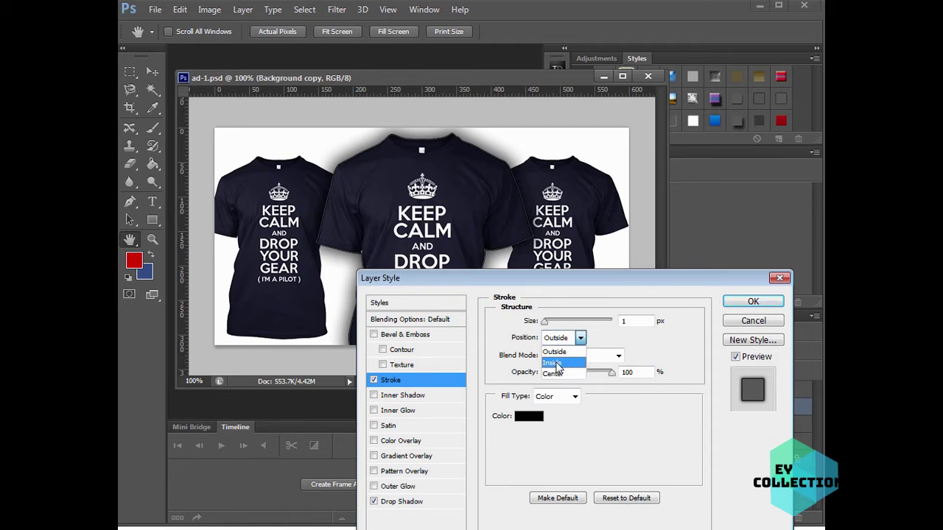
{"action": "left_click", "coordinate": [557, 364]}
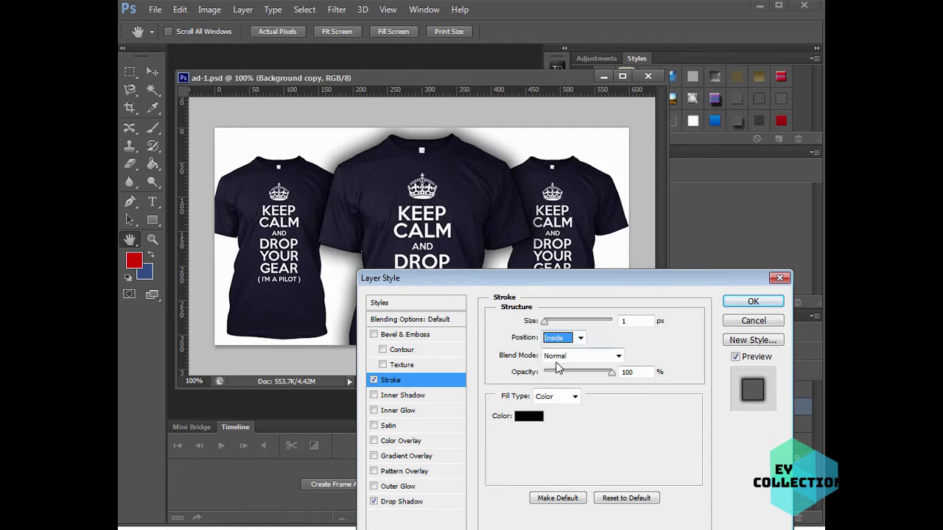
{"action": "left_click", "coordinate": [528, 417]}
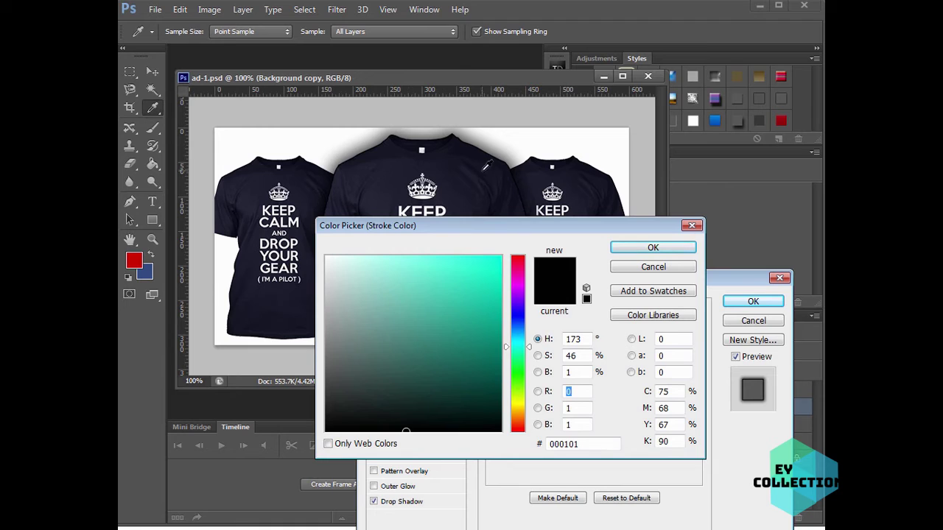
{"action": "left_click_drag", "start_coordinate": [495, 162], "coordinate": [506, 164]}
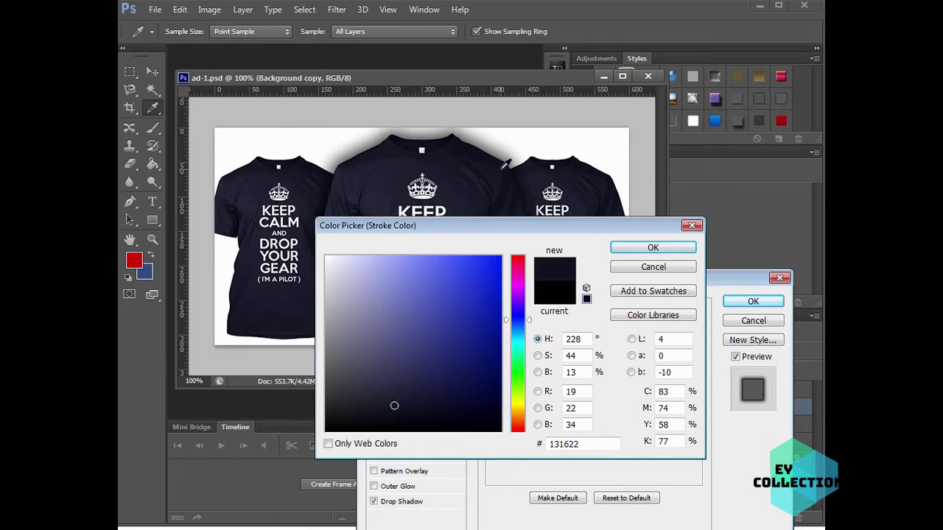
{"action": "left_click", "coordinate": [652, 248]}
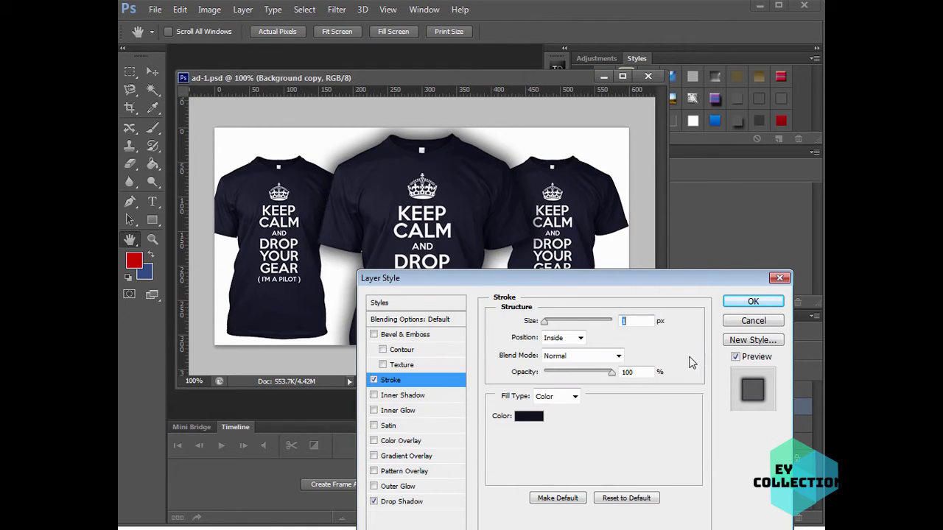
{"action": "left_click", "coordinate": [751, 302]}
{"action": "key", "text": "v"}
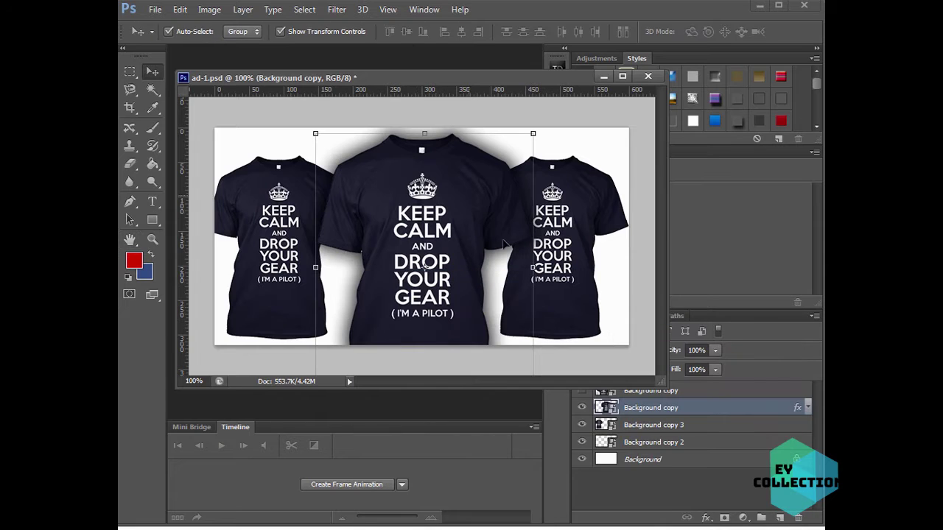
{"action": "left_click", "coordinate": [643, 354]}
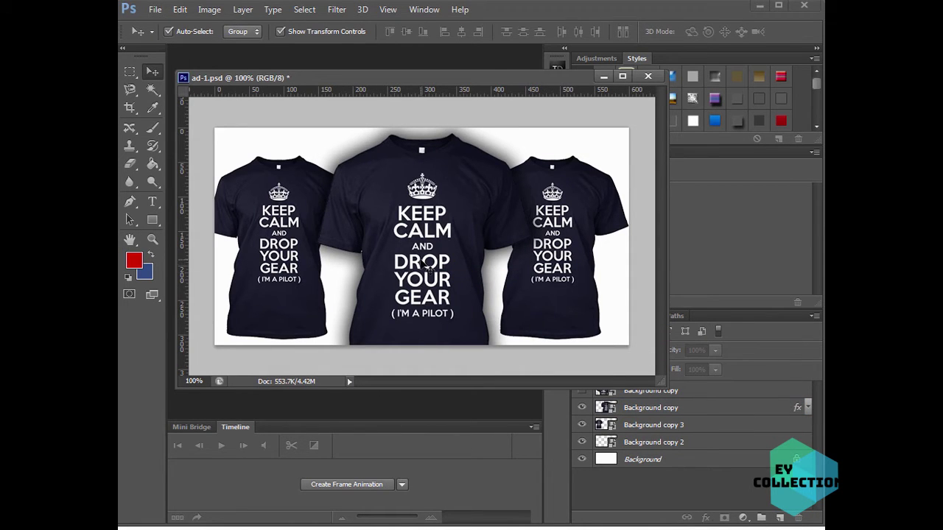
Save the central tee's drop shadow and stroke as a new style preset with layer effects included, keeping the suggested name.
{"action": "left_click", "coordinate": [677, 407]}
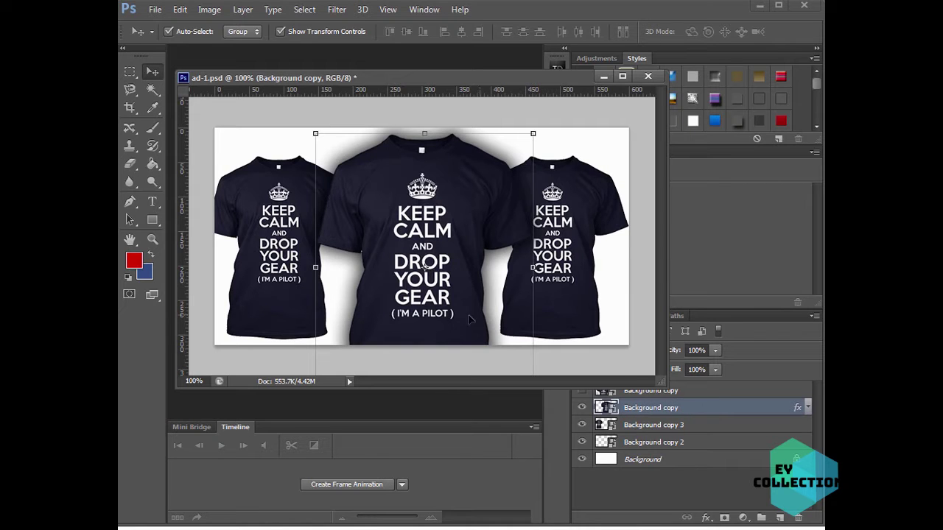
{"action": "left_click_drag", "start_coordinate": [570, 79], "coordinate": [435, 61]}
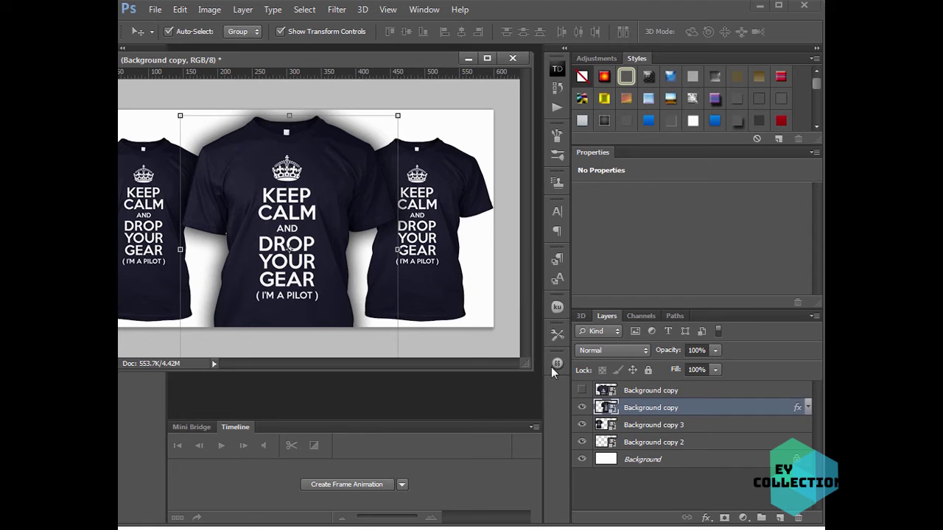
{"action": "double_click", "coordinate": [712, 413]}
{"action": "left_click_drag", "start_coordinate": [605, 280], "coordinate": [577, 189]}
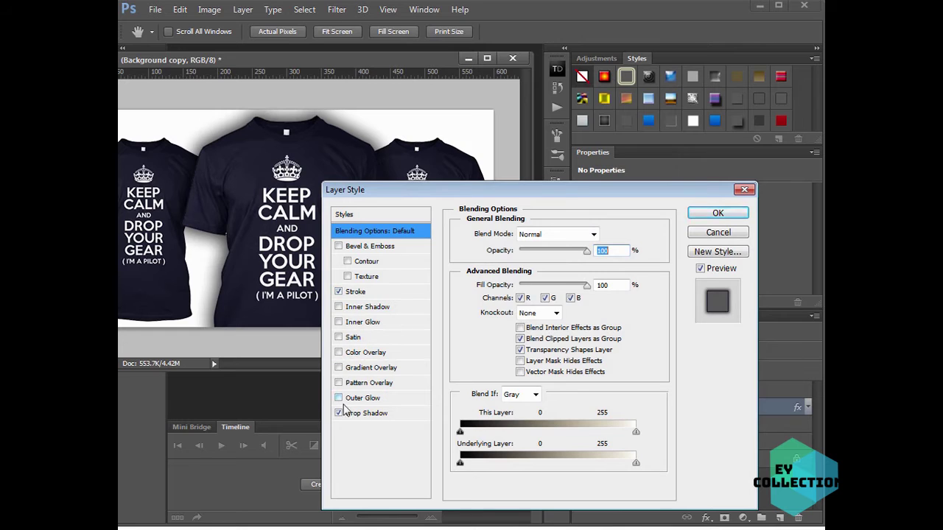
{"action": "left_click", "coordinate": [718, 253]}
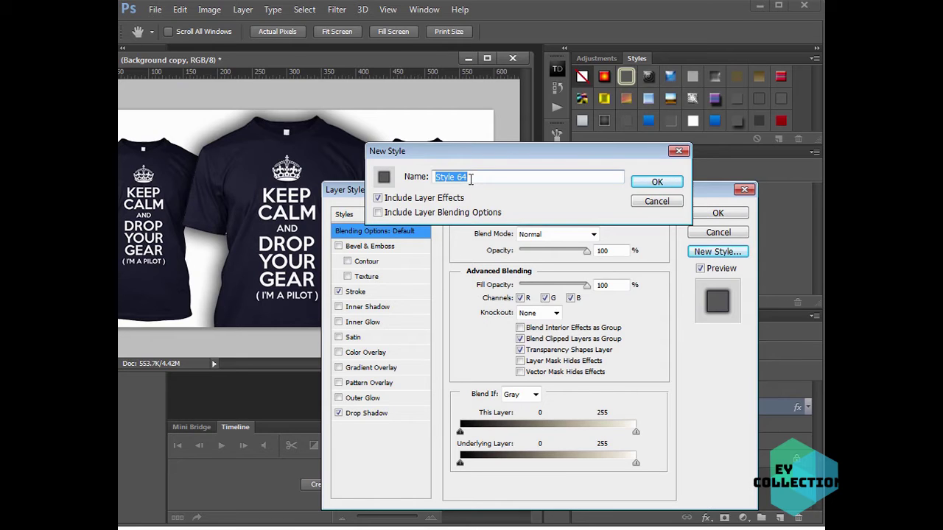
{"action": "left_click", "coordinate": [651, 184]}
{"action": "left_click", "coordinate": [711, 235]}
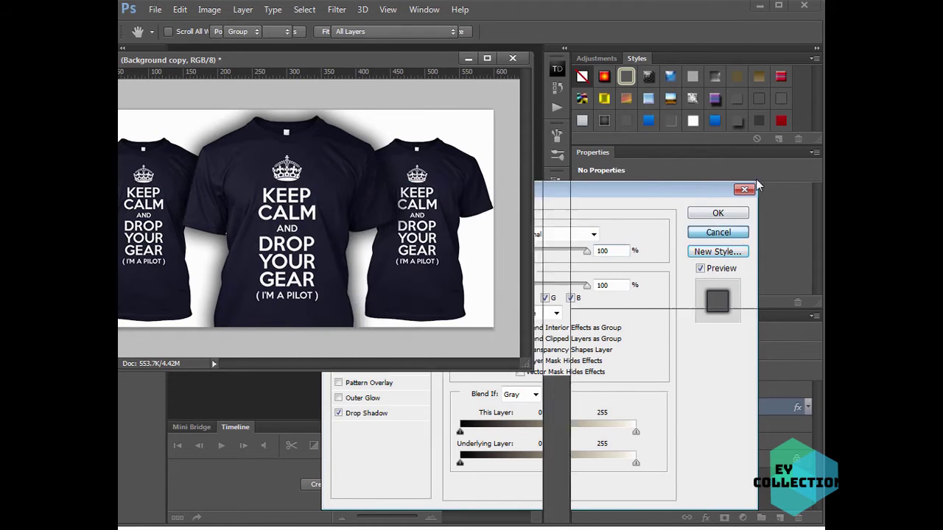
Try the newly saved shadow-and-stroke style on both smaller side tees.
{"action": "left_click_drag", "start_coordinate": [817, 83], "coordinate": [817, 120]}
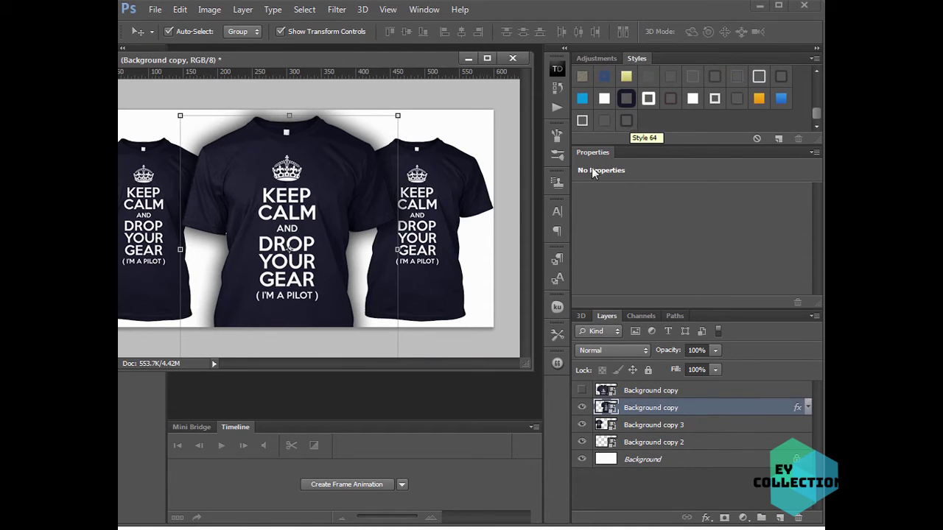
{"action": "left_click", "coordinate": [454, 207]}
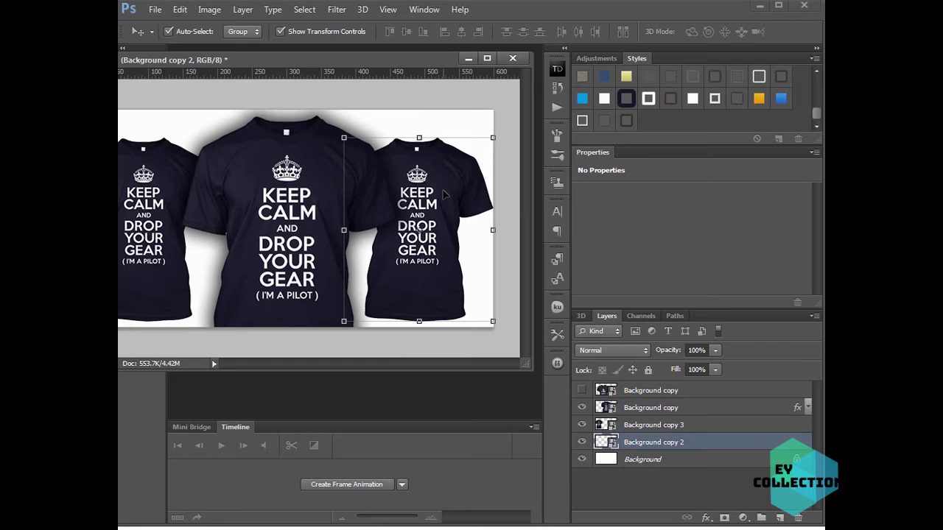
{"action": "left_click", "coordinate": [623, 124]}
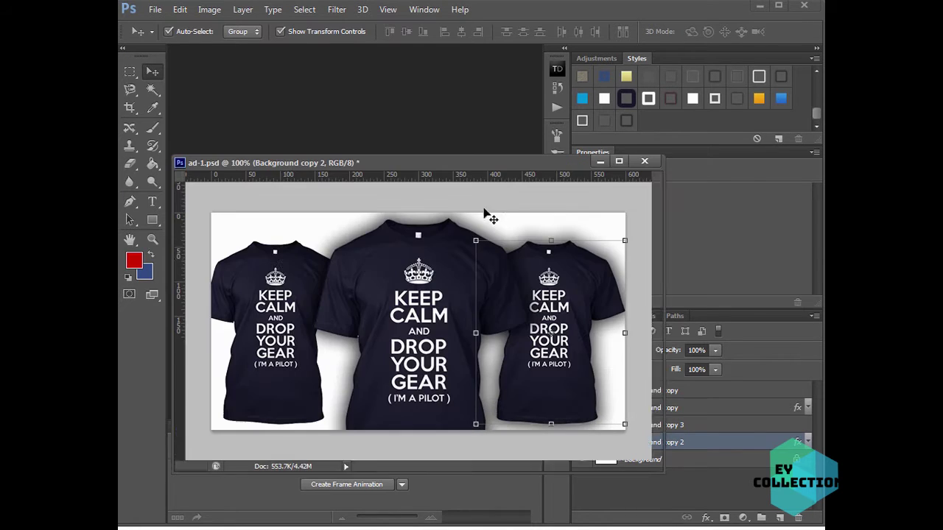
{"action": "left_click", "coordinate": [275, 280]}
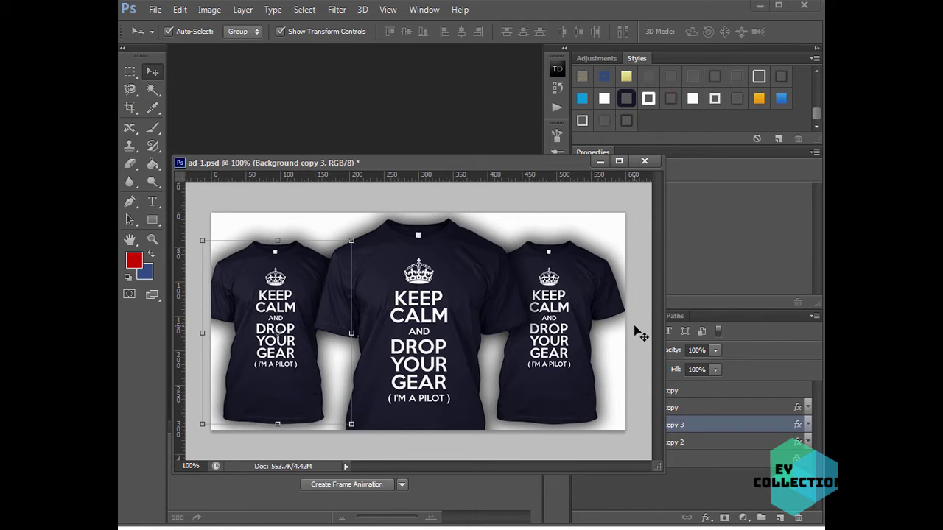
Undo the style on both side tees, deleting the remaining Apply Style history state, and deselect all layers.
{"action": "key", "text": "ctrl+z"}
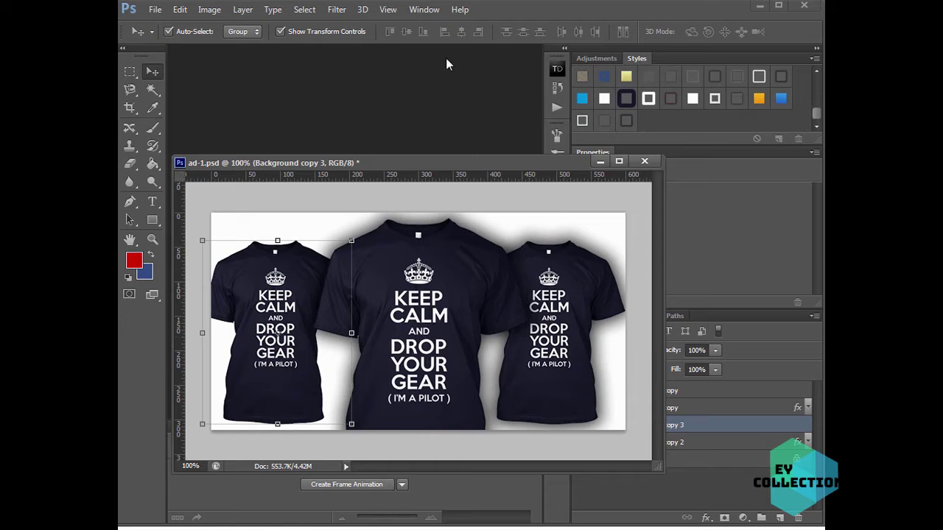
{"action": "left_click", "coordinate": [556, 107]}
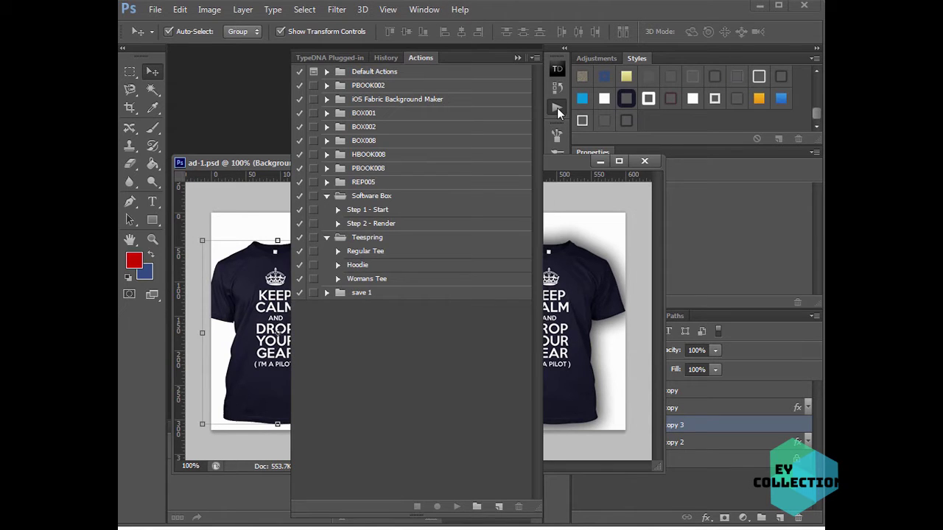
{"action": "left_click", "coordinate": [383, 57]}
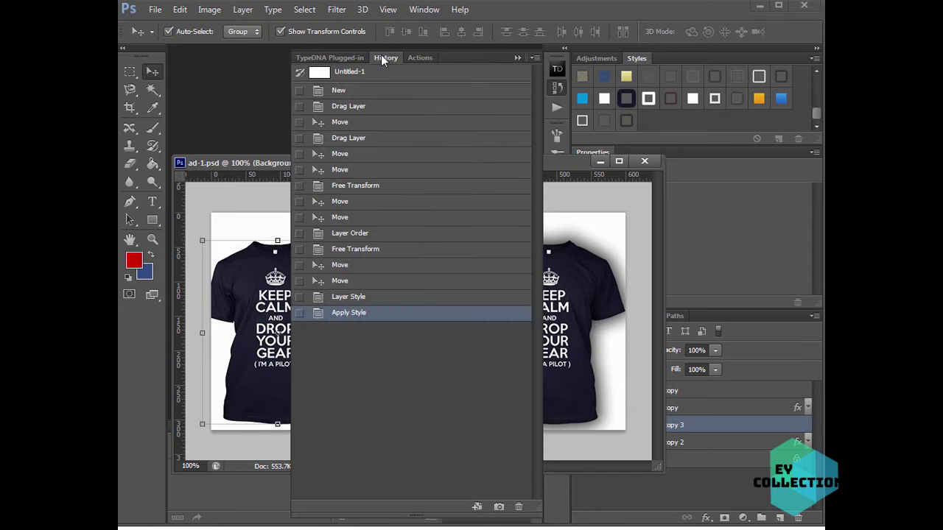
{"action": "key", "text": "alt+bracketleft"}
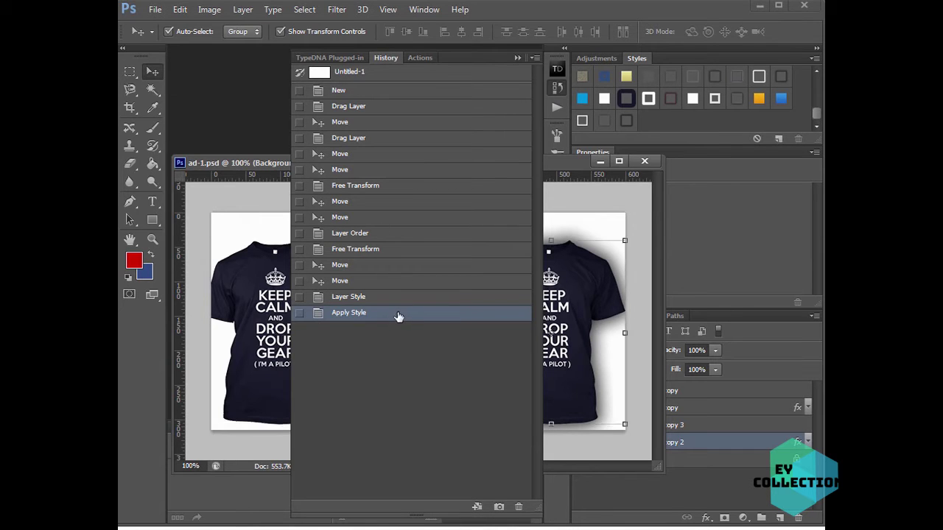
{"action": "left_click", "coordinate": [519, 507]}
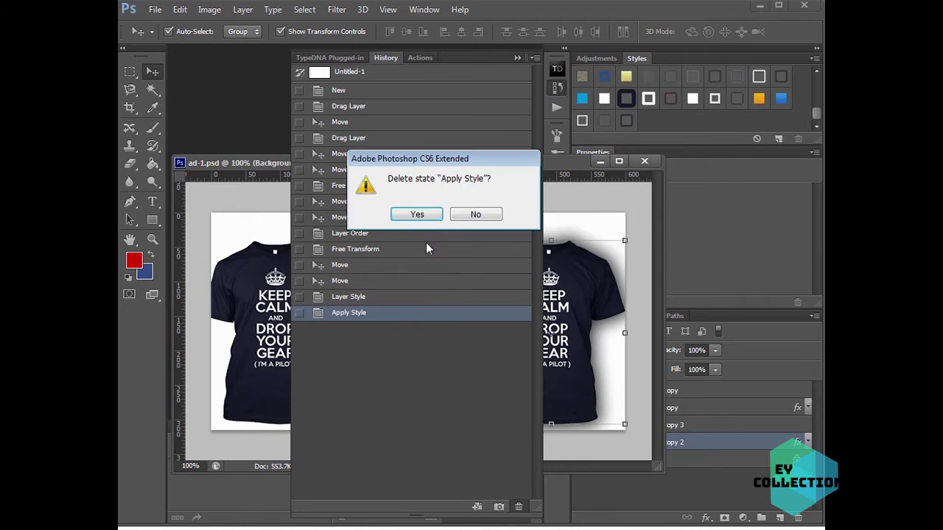
{"action": "left_click", "coordinate": [416, 215]}
{"action": "left_click", "coordinate": [517, 58]}
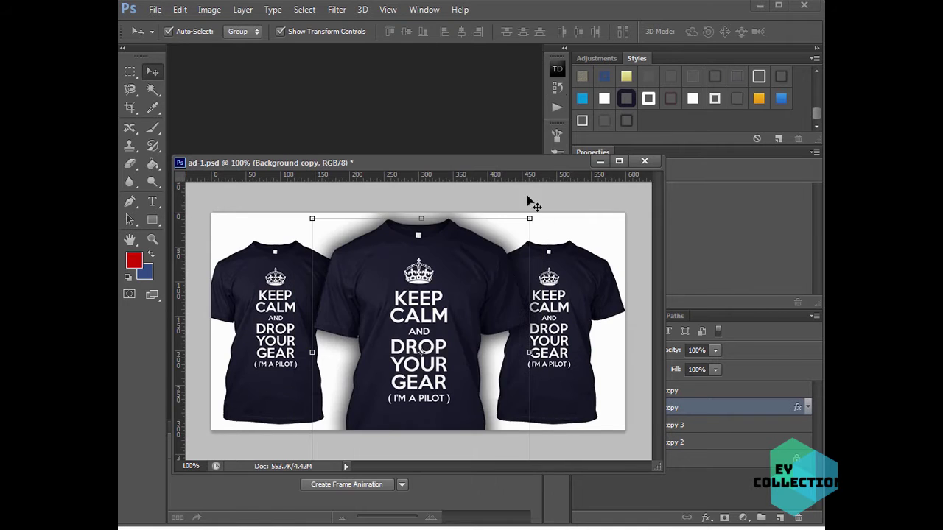
{"action": "left_click_drag", "start_coordinate": [539, 161], "coordinate": [547, 131]}
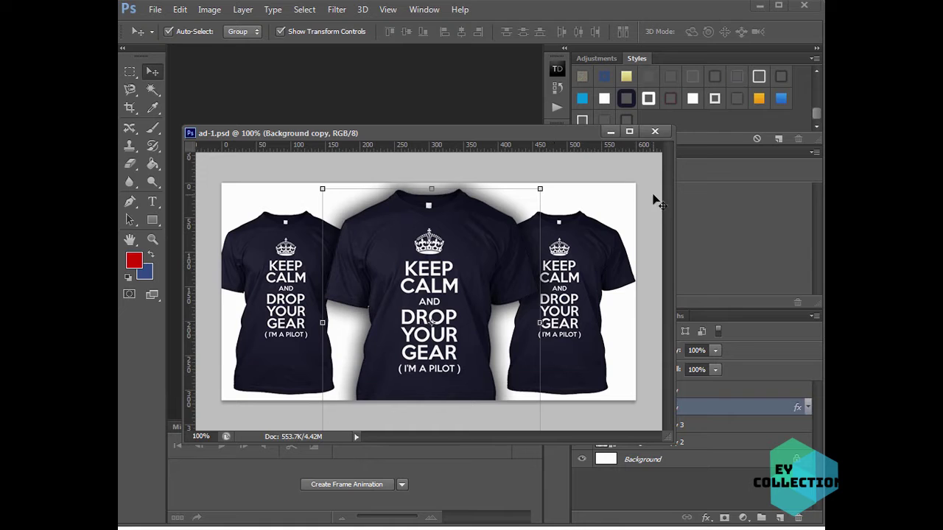
{"action": "left_click", "coordinate": [639, 251]}
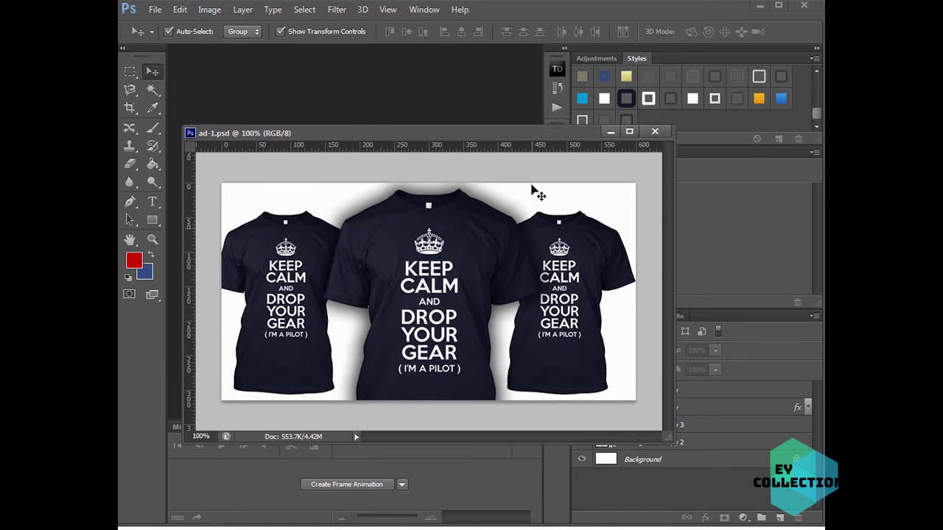
Draw a red rectangle shape about 612 × 333 px that covers the whole canvas.
{"action": "left_click_drag", "start_coordinate": [533, 138], "coordinate": [546, 125]}
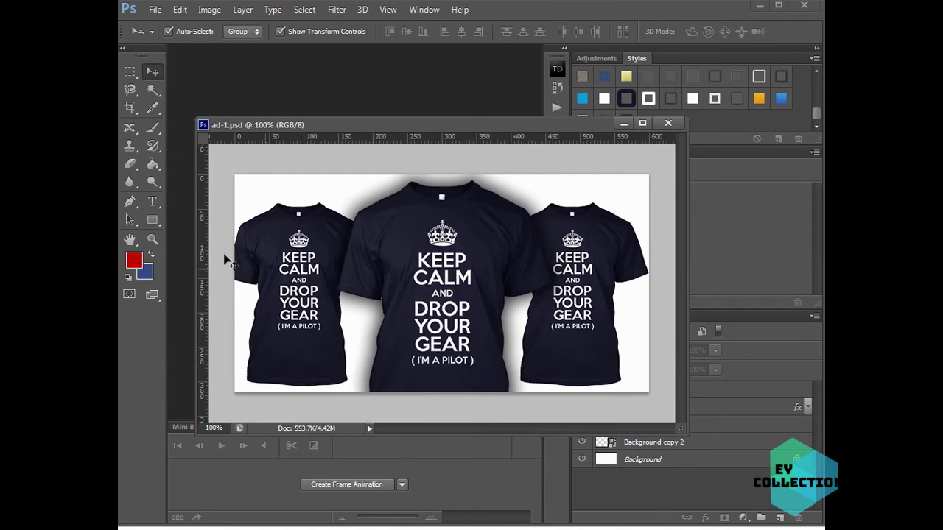
{"action": "left_click", "coordinate": [148, 224]}
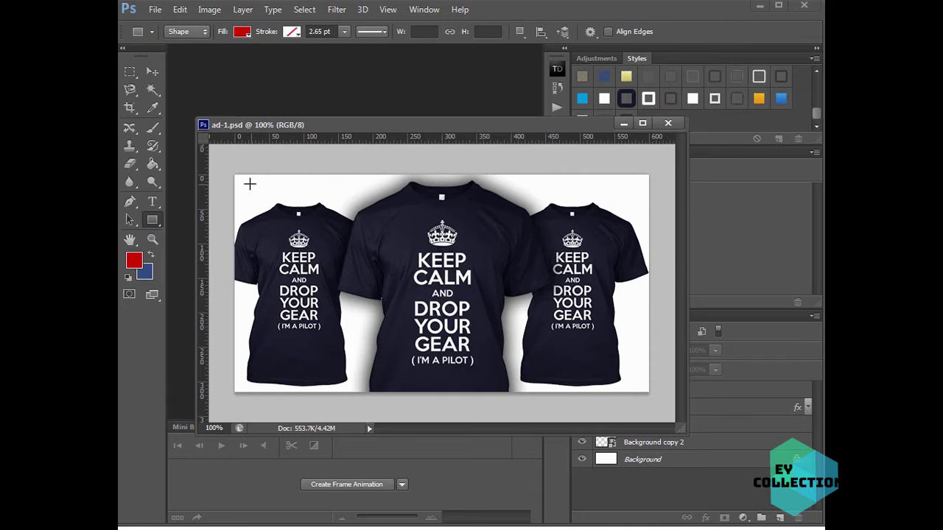
{"action": "left_click_drag", "start_coordinate": [231, 171], "coordinate": [656, 402]}
Transform the red rectangle to 98.04% width and 94.59% height so its corners snap to the canvas edges.
{"action": "left_click", "coordinate": [152, 70]}
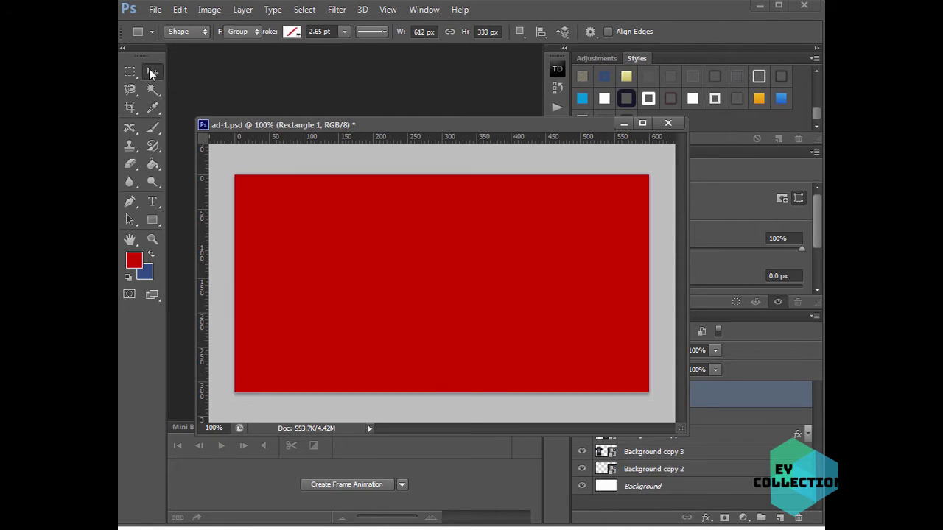
{"action": "left_click_drag", "start_coordinate": [230, 170], "coordinate": [234, 175]}
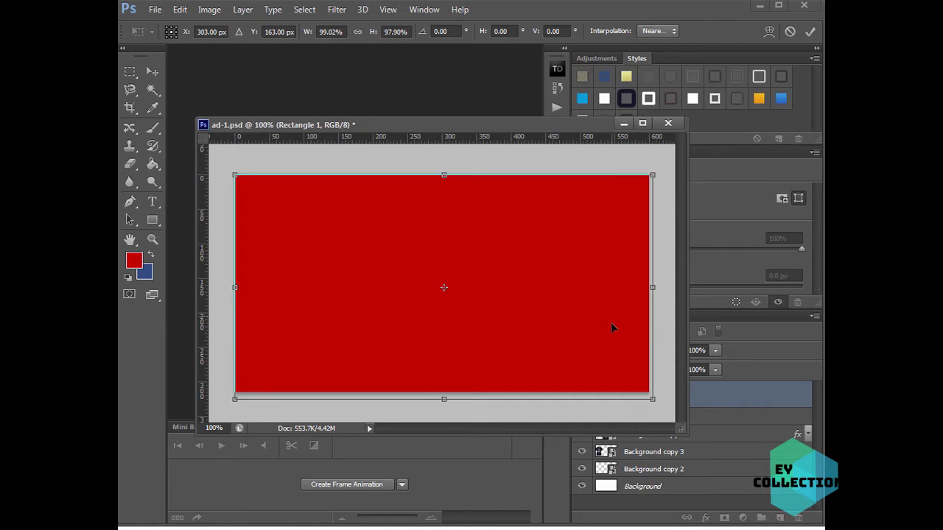
{"action": "left_click_drag", "start_coordinate": [652, 400], "coordinate": [648, 392]}
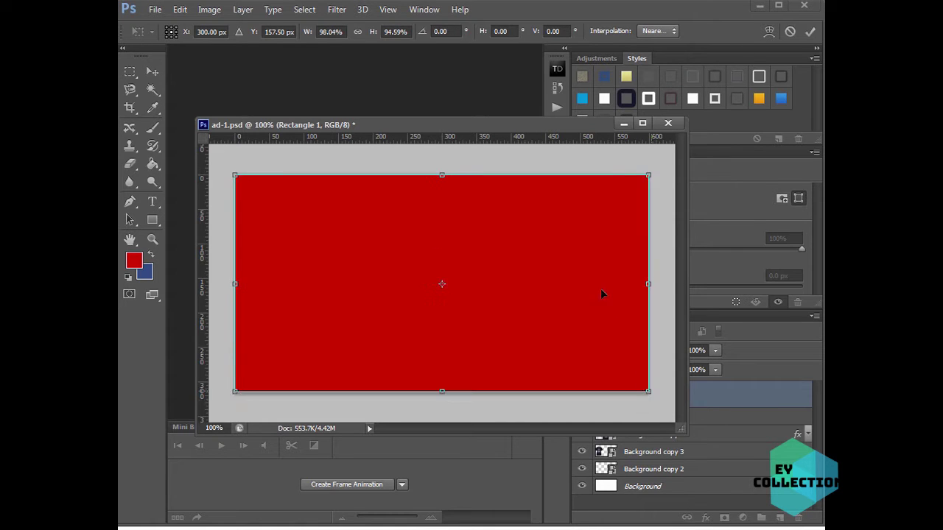
{"action": "left_click", "coordinate": [389, 10]}
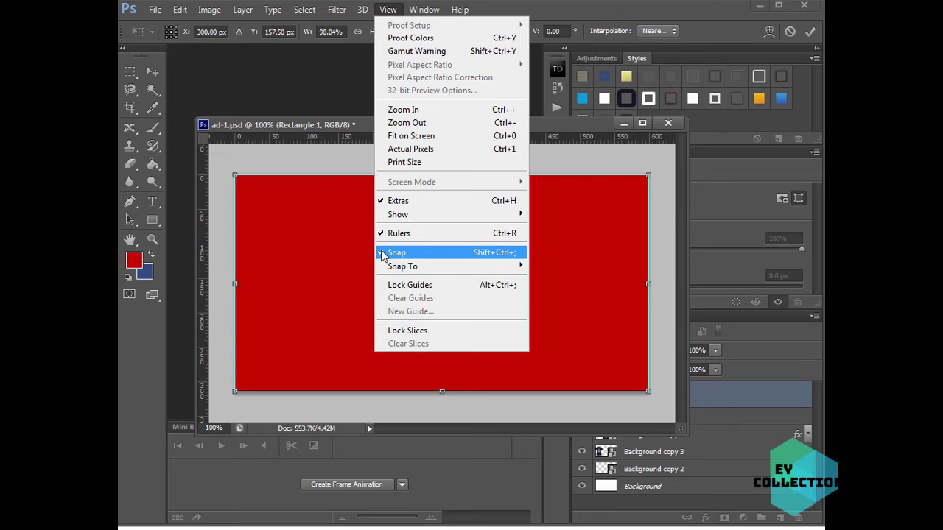
{"action": "left_click", "coordinate": [648, 390]}
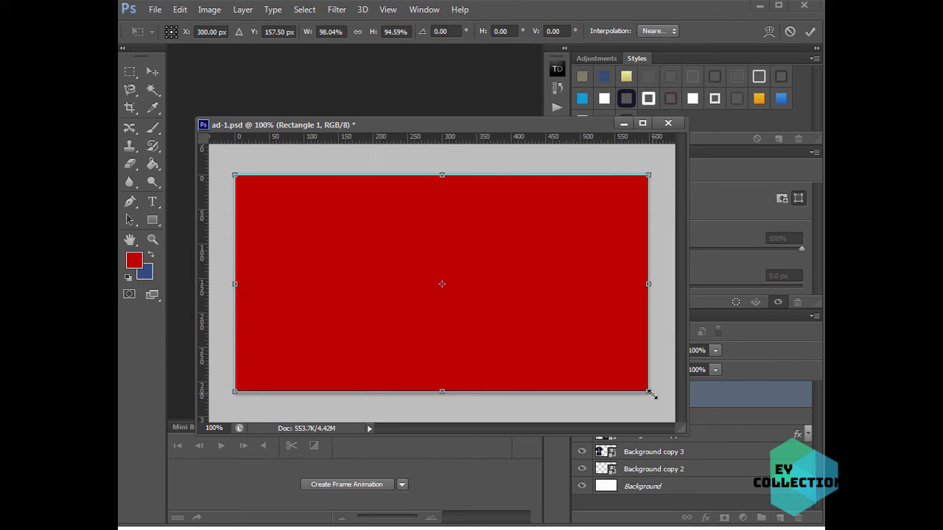
{"action": "mouse_move", "coordinate": [651, 395]}
{"action": "left_mouse_down"}
{"action": "mouse_move", "coordinate": [625, 378]}
{"action": "mouse_move", "coordinate": [651, 395]}
{"action": "left_mouse_up"}
{"action": "key", "text": "Return"}
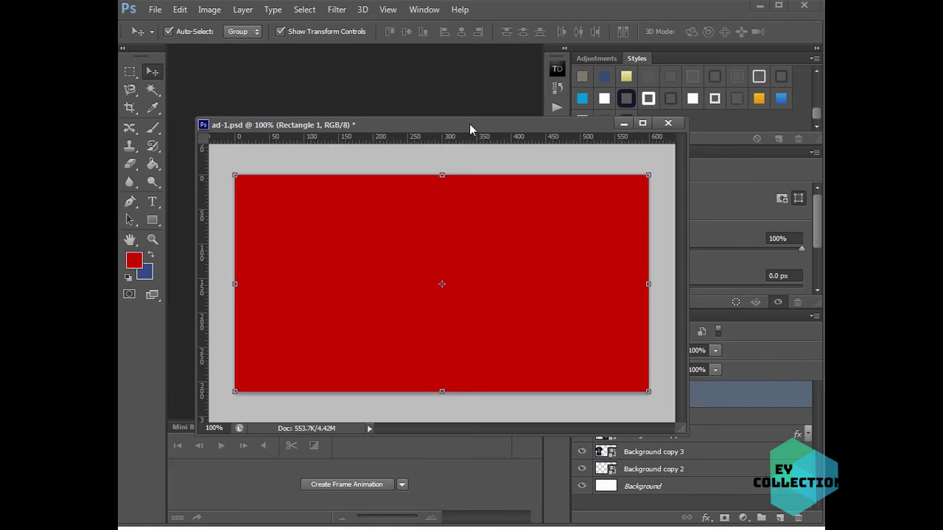
Move the red rectangle's layer below all the tee layers, directly above the Background layer.
{"action": "left_click_drag", "start_coordinate": [469, 124], "coordinate": [389, 57]}
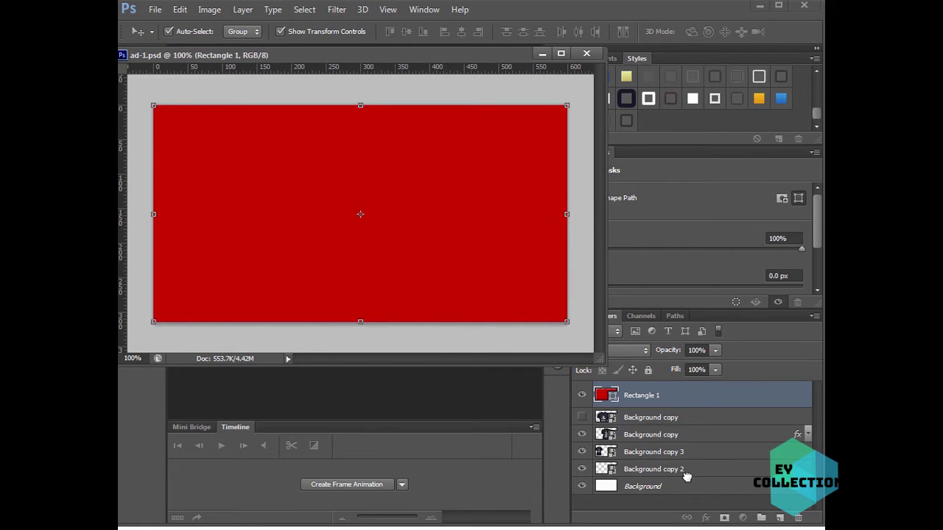
{"action": "left_click_drag", "start_coordinate": [684, 396], "coordinate": [679, 470]}
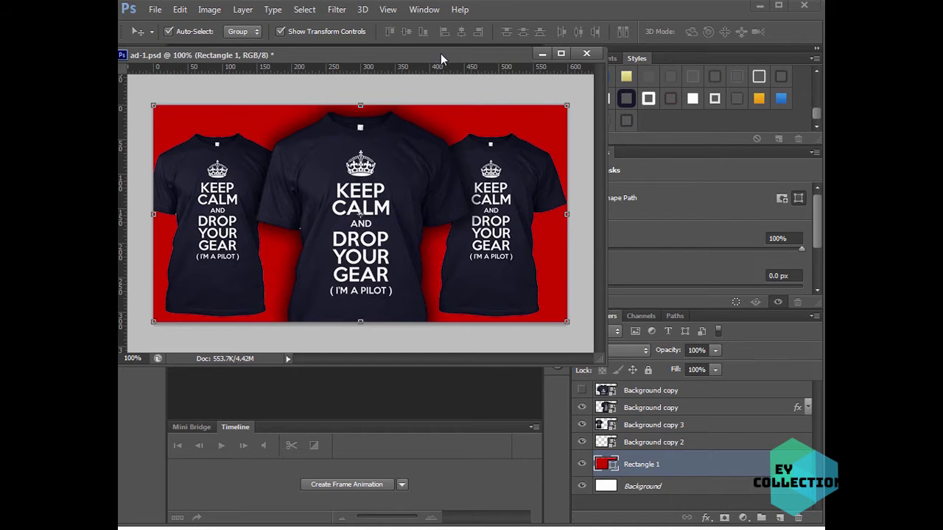
{"action": "left_click_drag", "start_coordinate": [440, 53], "coordinate": [515, 85]}
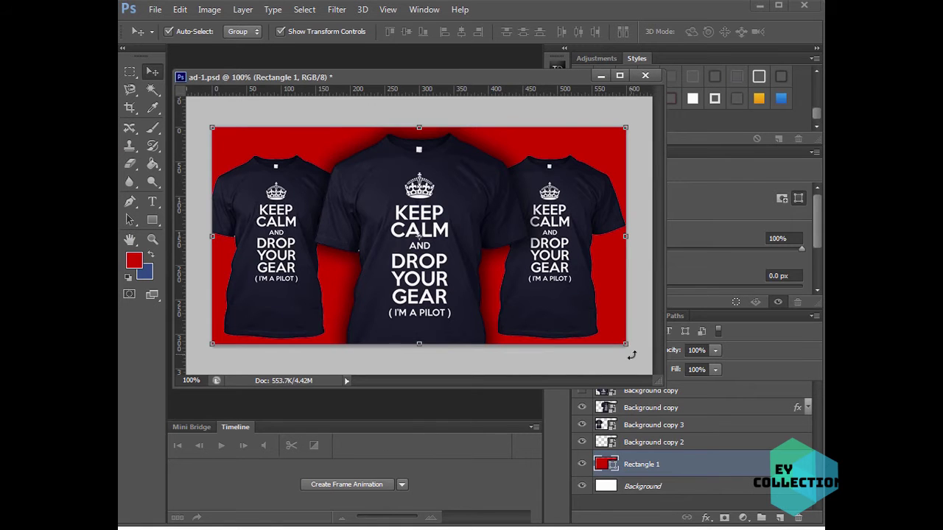
Try pink, red and blue fill colours on the background rectangle, including f88686 and 001eff.
{"action": "double_click", "coordinate": [606, 464]}
{"action": "left_click_drag", "start_coordinate": [412, 225], "coordinate": [534, 289]}
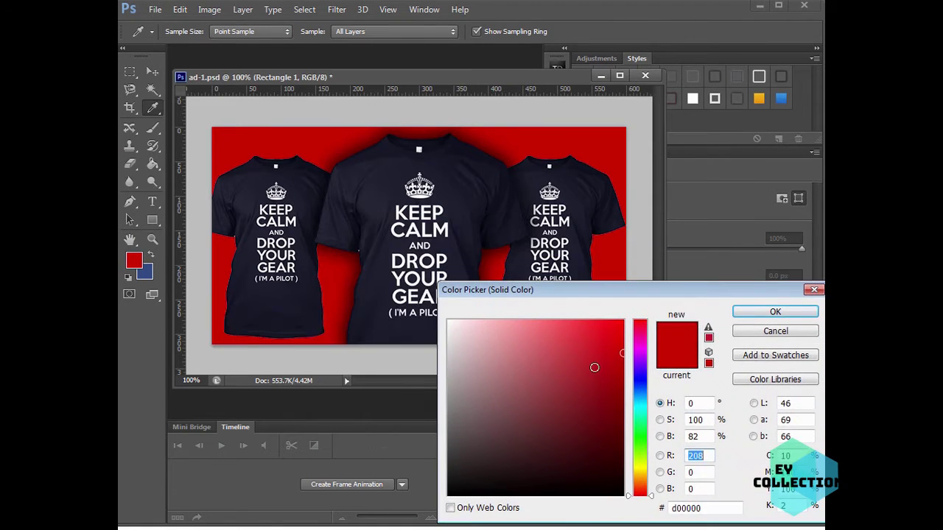
{"action": "left_click", "coordinate": [593, 332]}
{"action": "left_click", "coordinate": [521, 332]}
{"action": "left_click", "coordinate": [459, 327]}
{"action": "left_click", "coordinate": [528, 325]}
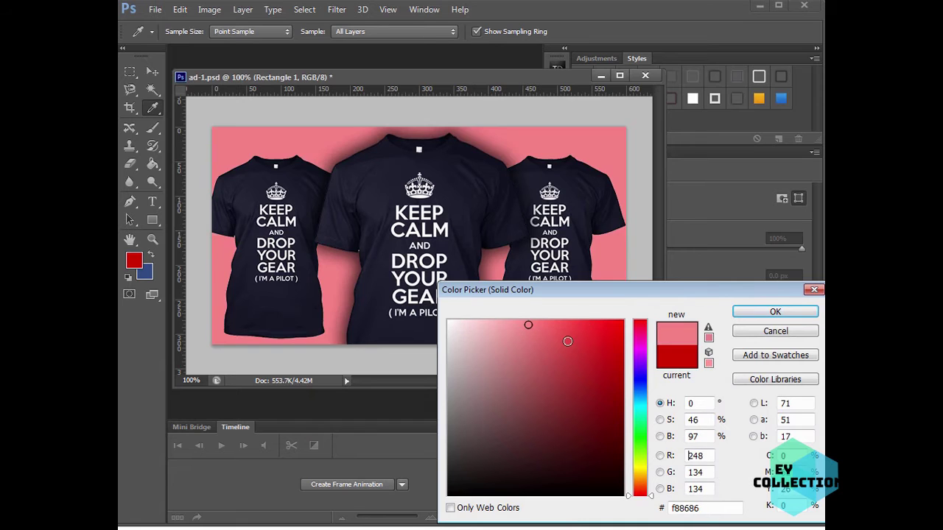
{"action": "left_click", "coordinate": [576, 334]}
{"action": "left_click", "coordinate": [639, 382]}
{"action": "left_click", "coordinate": [623, 320]}
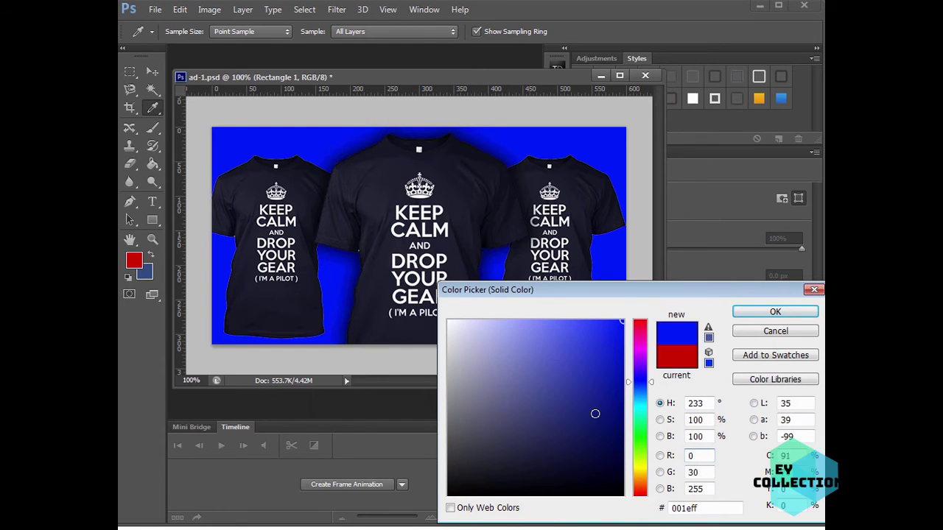
{"action": "left_click", "coordinate": [540, 333]}
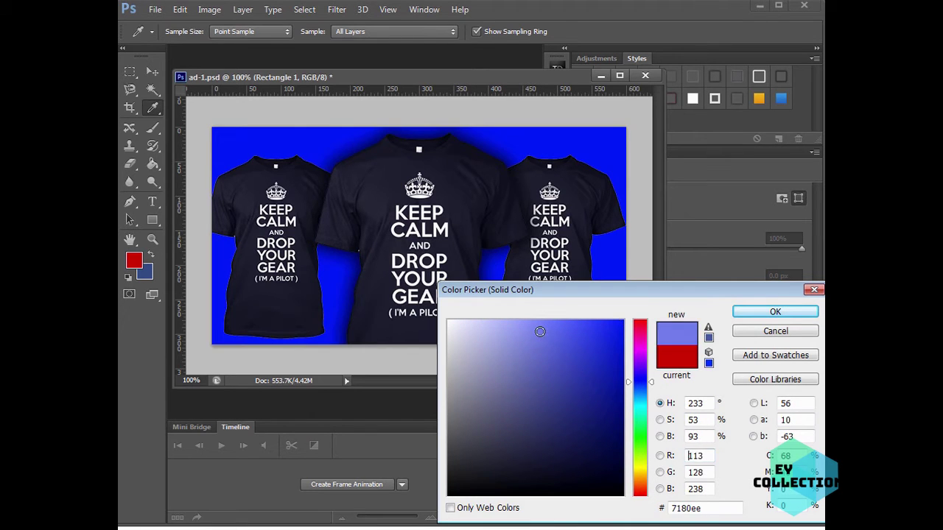
{"action": "left_click", "coordinate": [540, 377]}
Set the background rectangle's fill to bright green 00ff48.
{"action": "left_click", "coordinate": [639, 413]}
{"action": "left_click", "coordinate": [639, 429]}
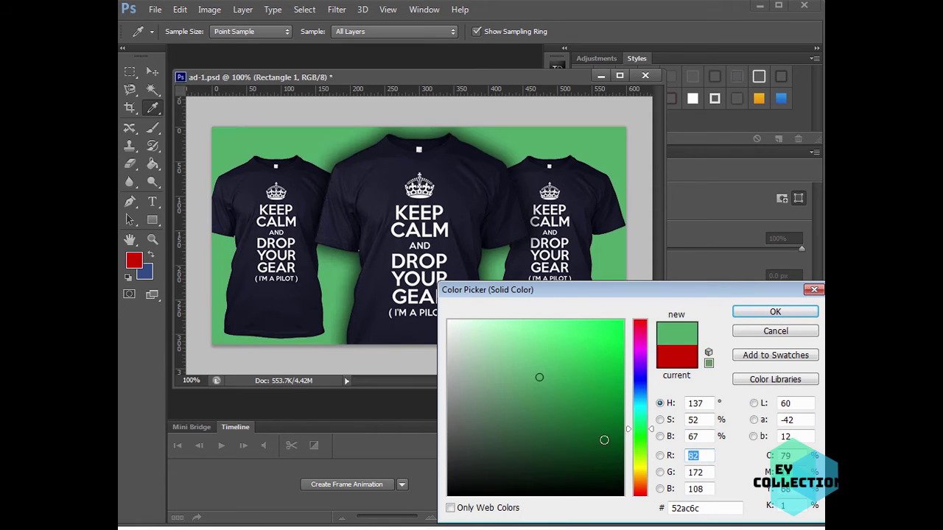
{"action": "left_click", "coordinate": [623, 321]}
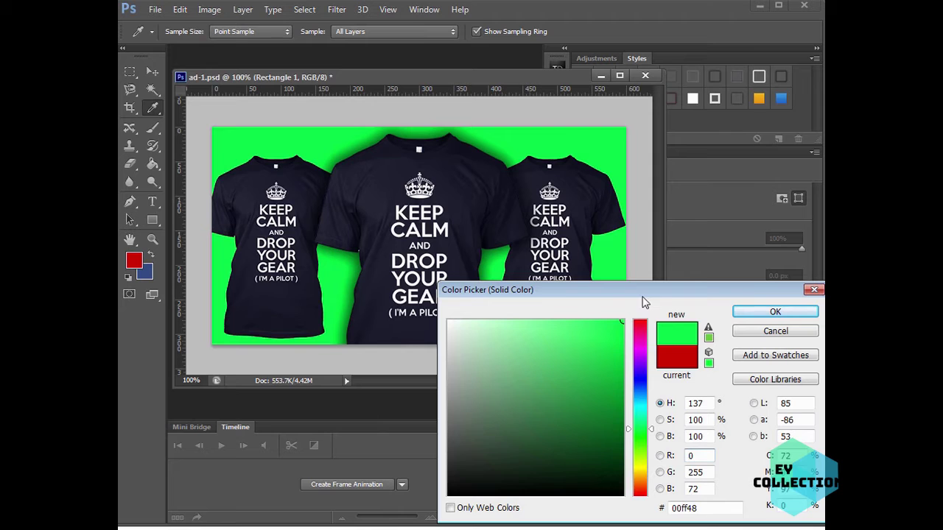
{"action": "left_click_drag", "start_coordinate": [645, 297], "coordinate": [582, 232]}
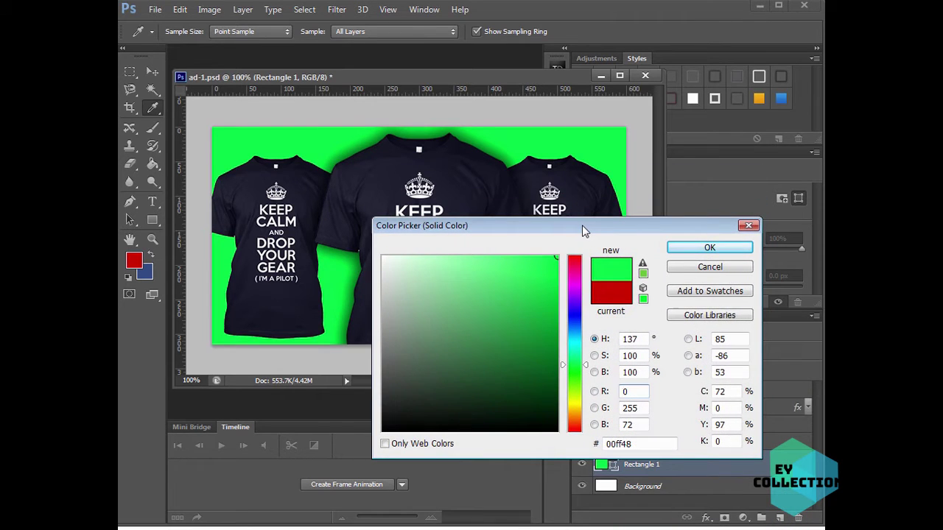
{"action": "left_click_drag", "start_coordinate": [583, 231], "coordinate": [542, 214]}
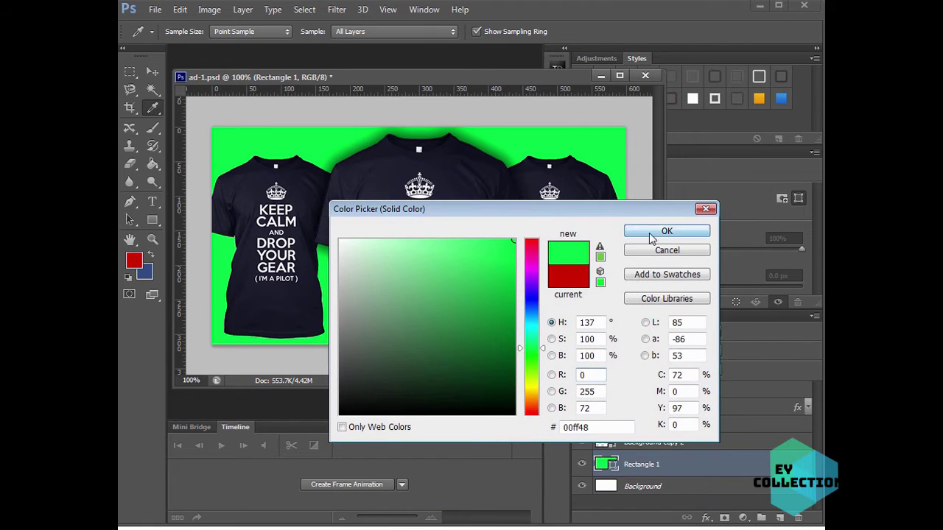
{"action": "left_click", "coordinate": [665, 234]}
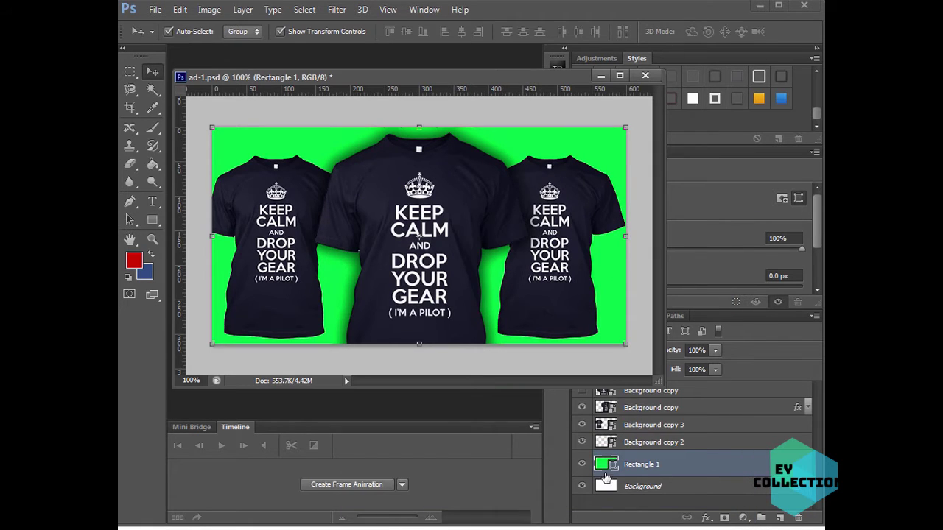
Add a red 9 px stroke positioned inside the background rectangle's edge.
{"action": "double_click", "coordinate": [692, 465]}
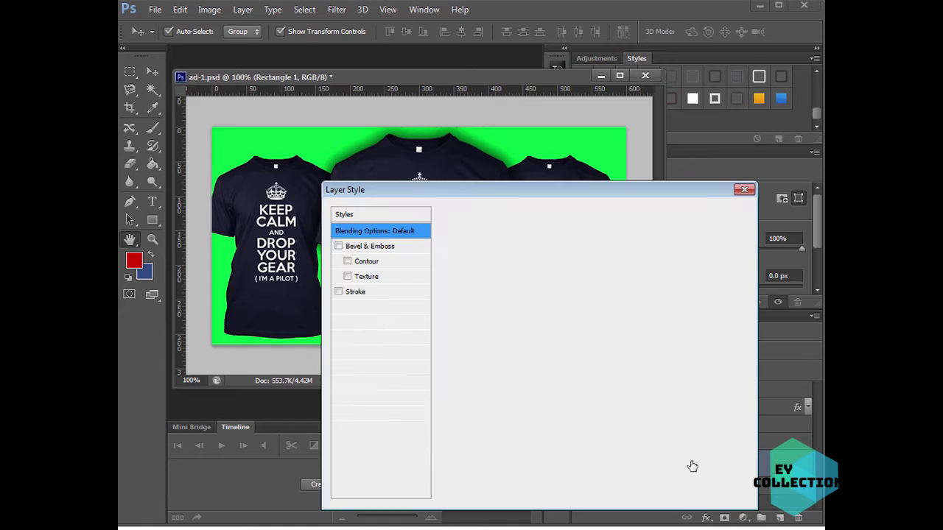
{"action": "left_click", "coordinate": [377, 293]}
{"action": "left_click", "coordinate": [542, 252]}
{"action": "left_click", "coordinate": [532, 271]}
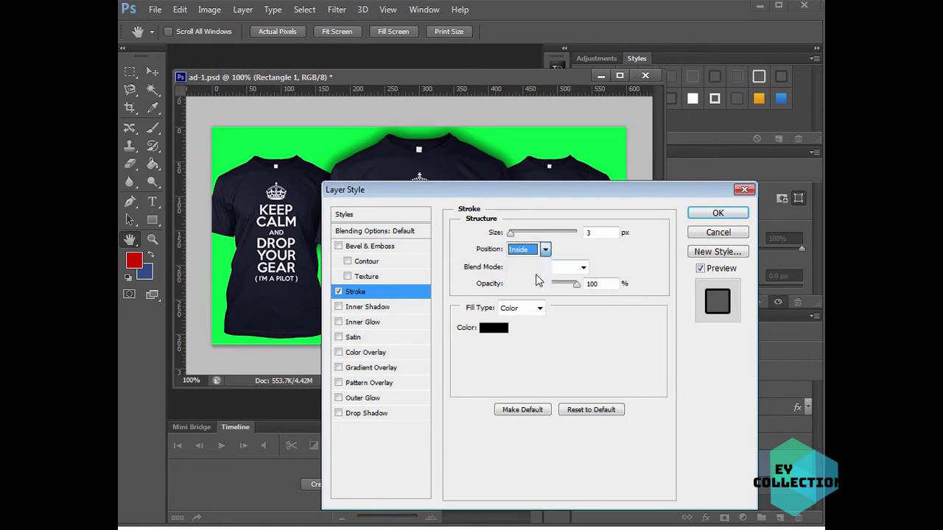
{"action": "left_click", "coordinate": [487, 329]}
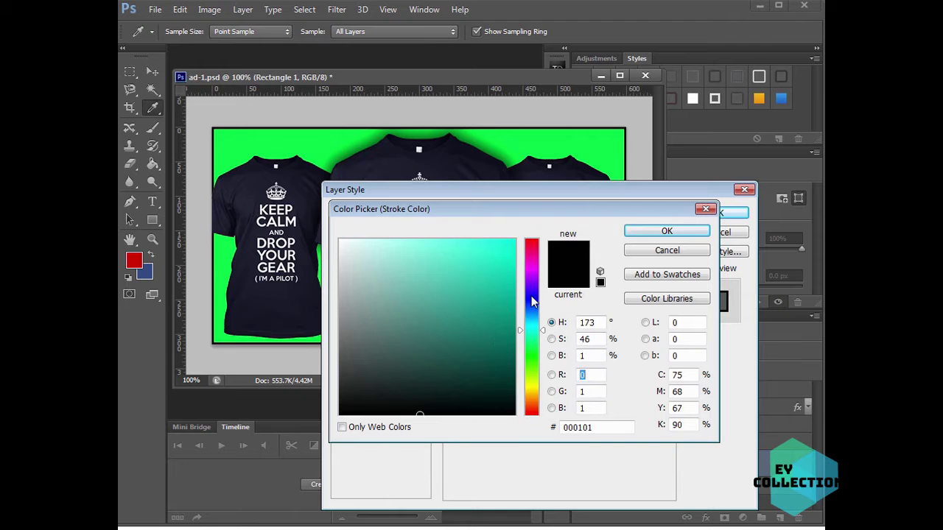
{"action": "mouse_move", "coordinate": [532, 300]}
{"action": "left_mouse_down"}
{"action": "mouse_move", "coordinate": [532, 239]}
{"action": "mouse_move", "coordinate": [505, 253]}
{"action": "mouse_move", "coordinate": [515, 236]}
{"action": "left_mouse_up"}
{"action": "left_click", "coordinate": [687, 234]}
{"action": "left_click_drag", "start_coordinate": [679, 194], "coordinate": [701, 161]}
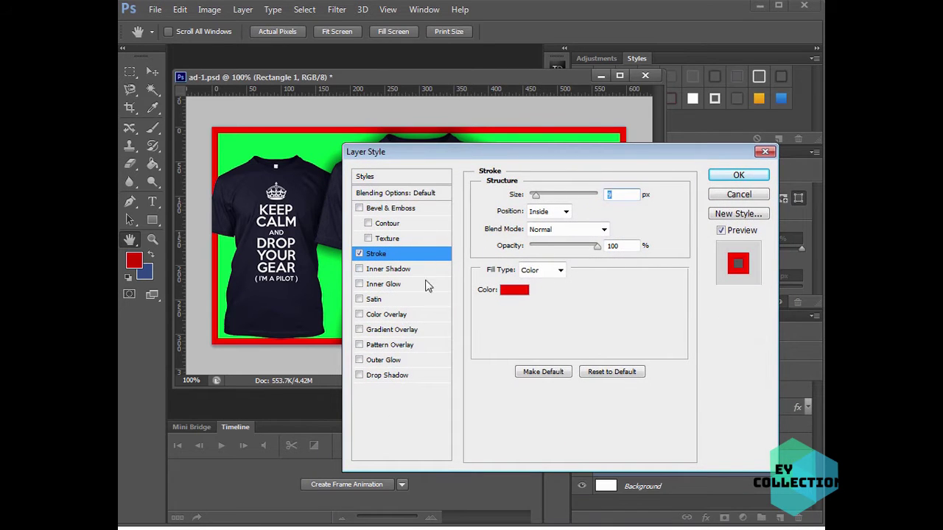
Add an inner shadow to the rectangle with distance 0 px, choke 43% and size 18 px, and save the document.
{"action": "left_click", "coordinate": [397, 271]}
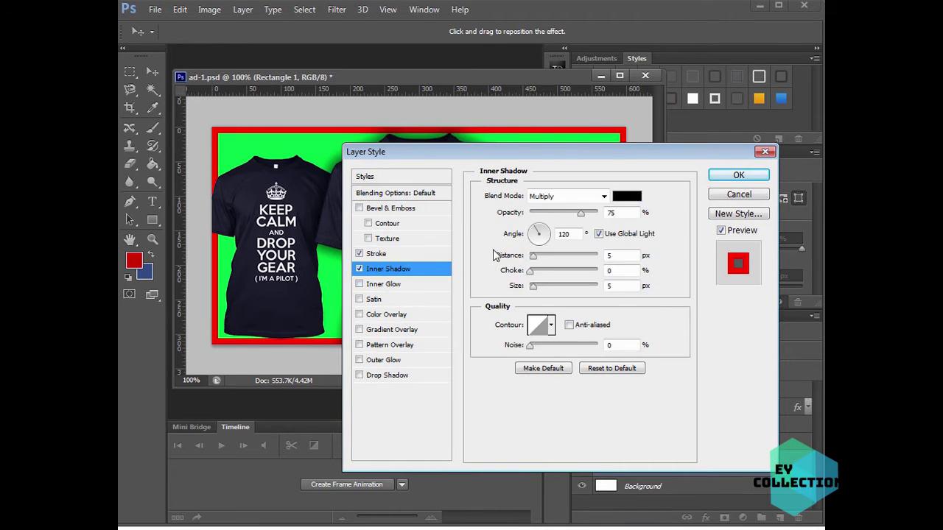
{"action": "left_click_drag", "start_coordinate": [604, 153], "coordinate": [608, 239]}
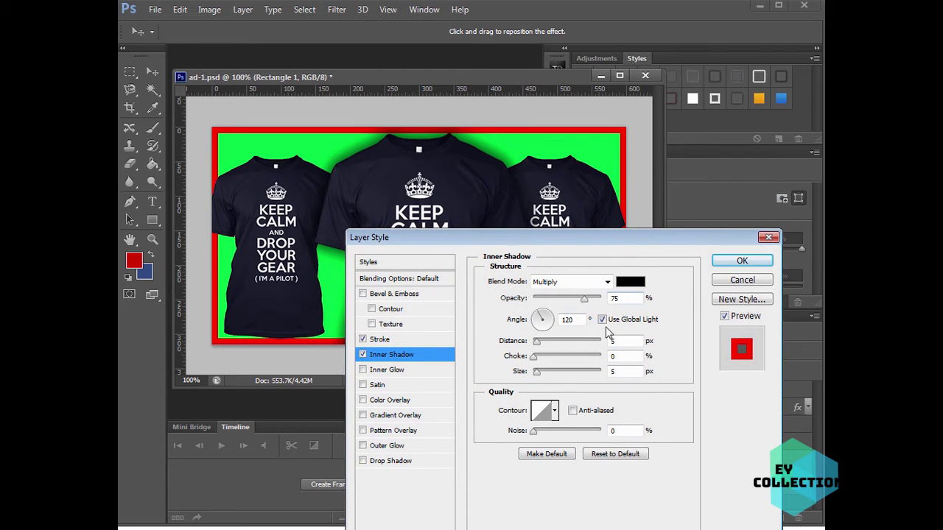
{"action": "left_click_drag", "start_coordinate": [537, 341], "coordinate": [548, 376]}
{"action": "left_click", "coordinate": [537, 357]}
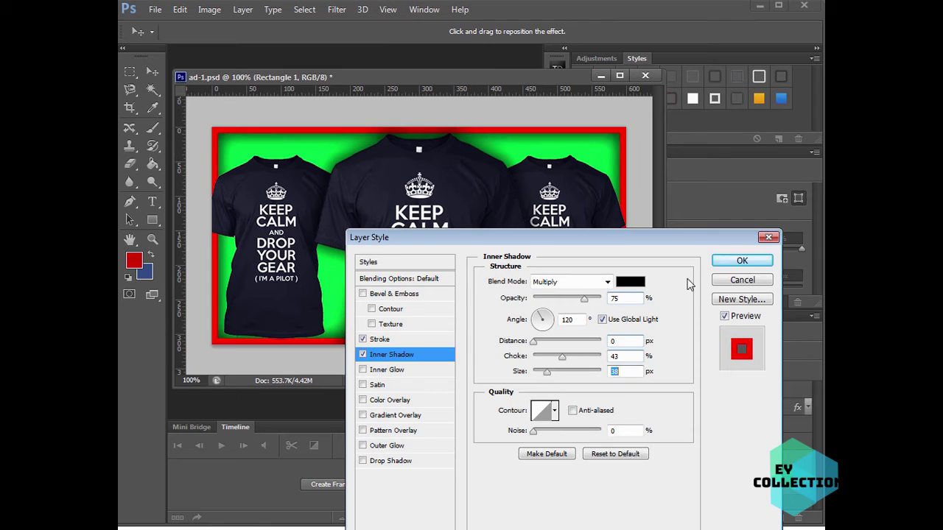
{"action": "left_click", "coordinate": [742, 260]}
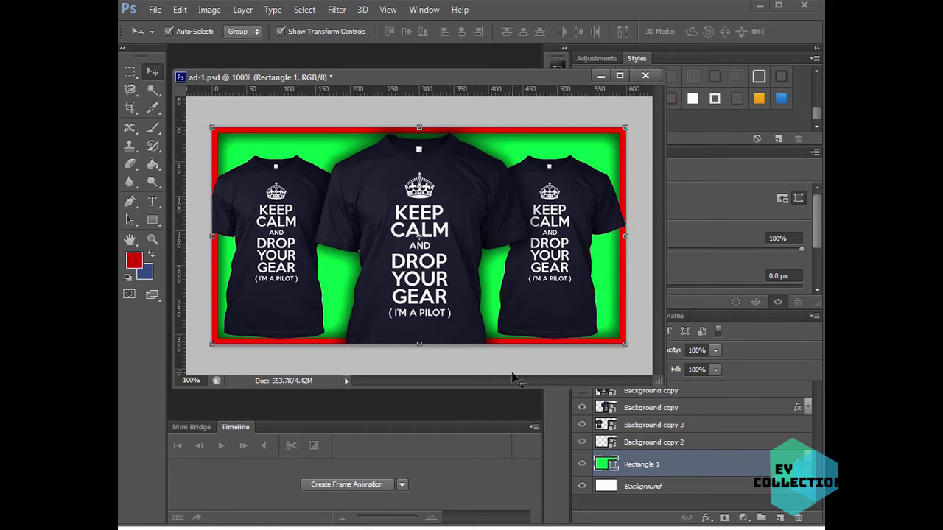
{"action": "left_click", "coordinate": [513, 375]}
{"action": "key", "text": "ctrl+s"}
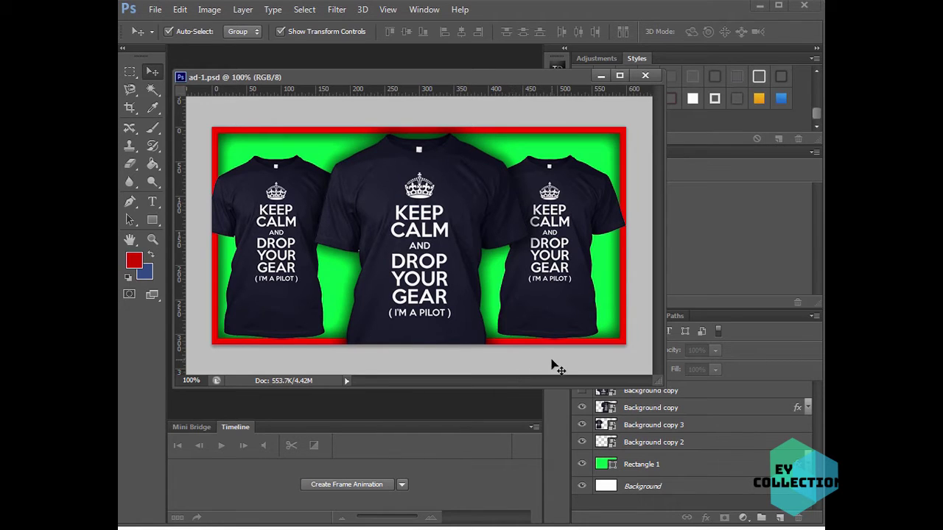
Create a new 600 × 315 pixel RGB document at 72 pixels/inch with a white background and enlarge its window.
{"action": "left_click", "coordinate": [158, 10]}
{"action": "left_click", "coordinate": [167, 26]}
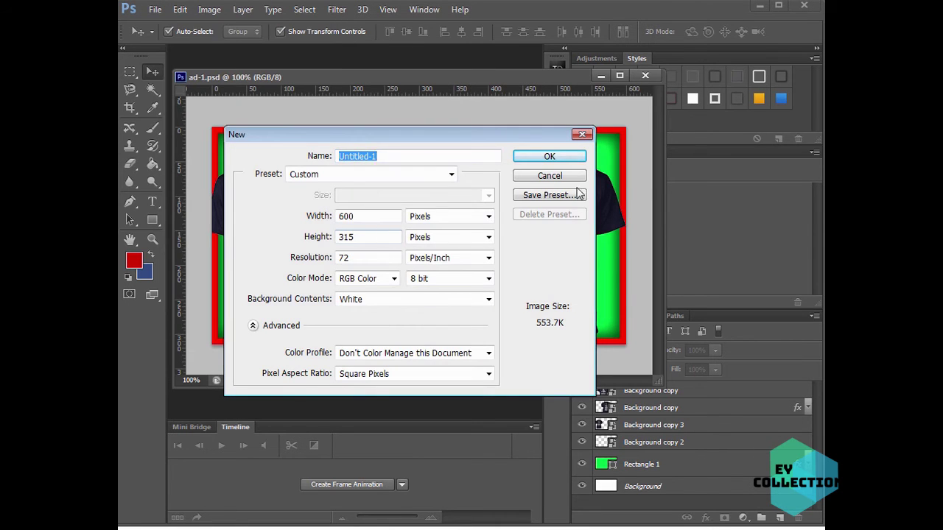
{"action": "left_click", "coordinate": [549, 154]}
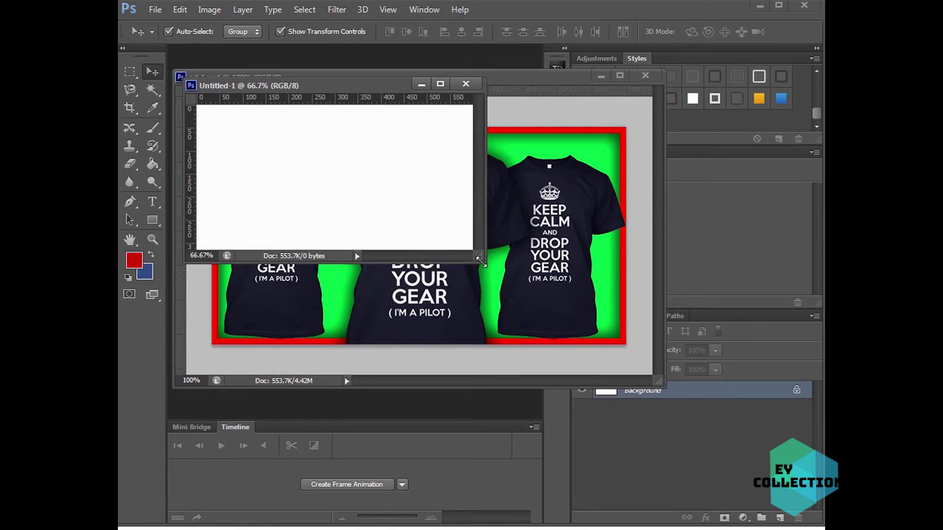
{"action": "left_click_drag", "start_coordinate": [479, 260], "coordinate": [642, 410]}
{"action": "left_click_drag", "start_coordinate": [517, 87], "coordinate": [546, 170]}
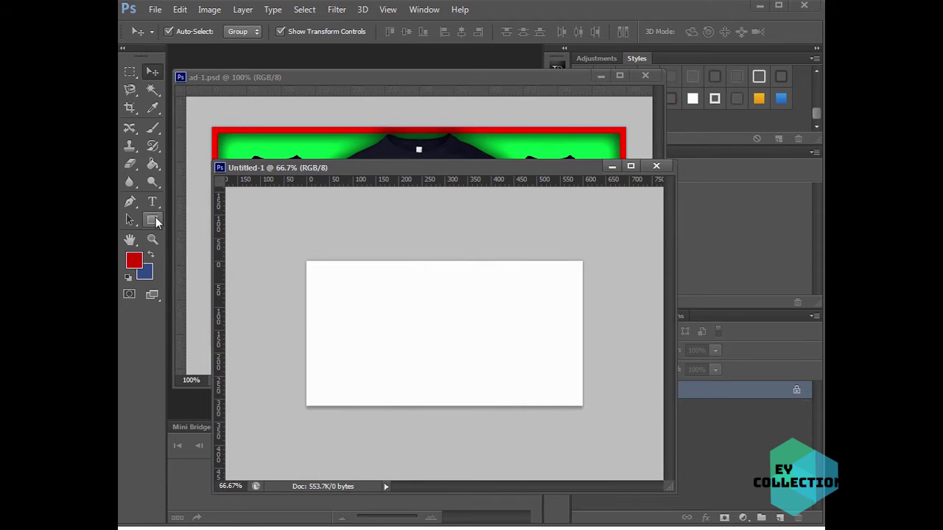
Draw a red rectangle shape about 729 × 398 px that covers the whole new canvas.
{"action": "left_click", "coordinate": [152, 220]}
{"action": "left_click_drag", "start_coordinate": [268, 241], "coordinate": [603, 424]}
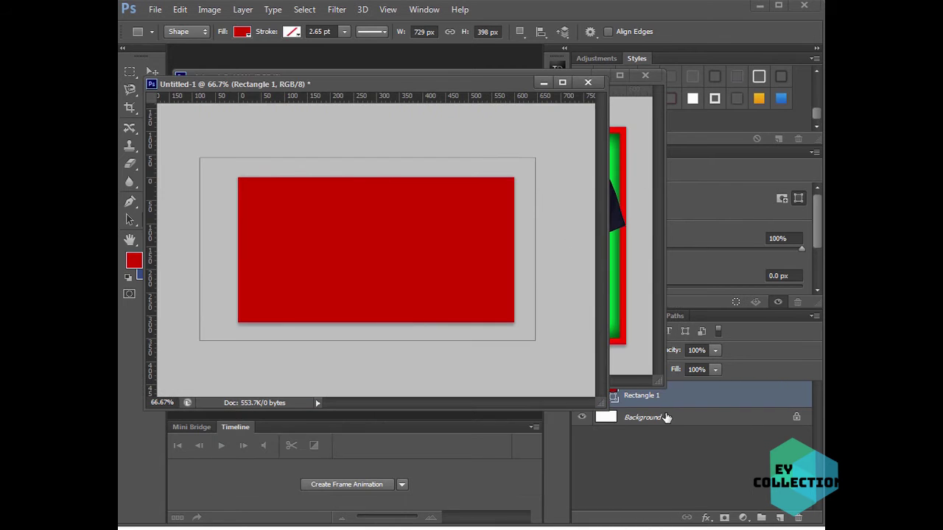
{"action": "double_click", "coordinate": [699, 402]}
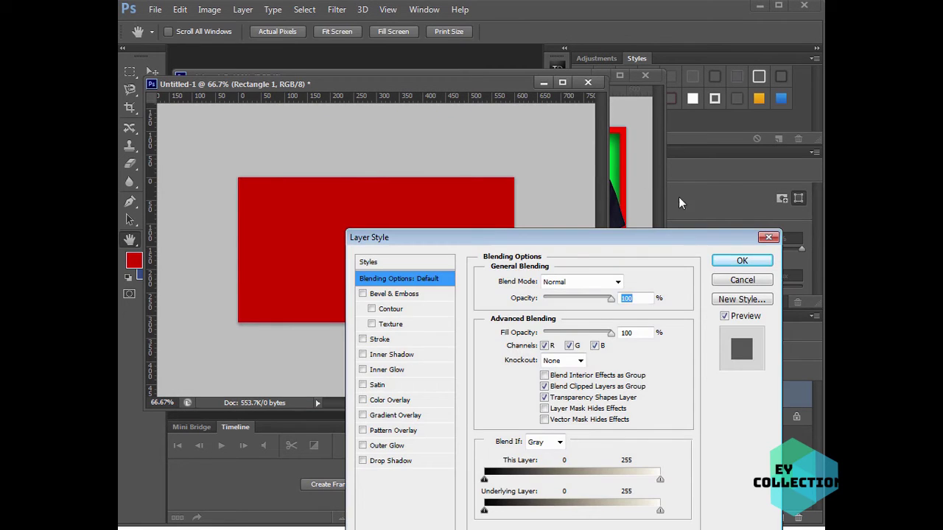
{"action": "left_click", "coordinate": [741, 281]}
Minimise the ad-1.psd window and set the new document's rectangle fill to dark grey 1b1b1b.
{"action": "left_click", "coordinate": [642, 103]}
{"action": "left_click", "coordinate": [600, 76]}
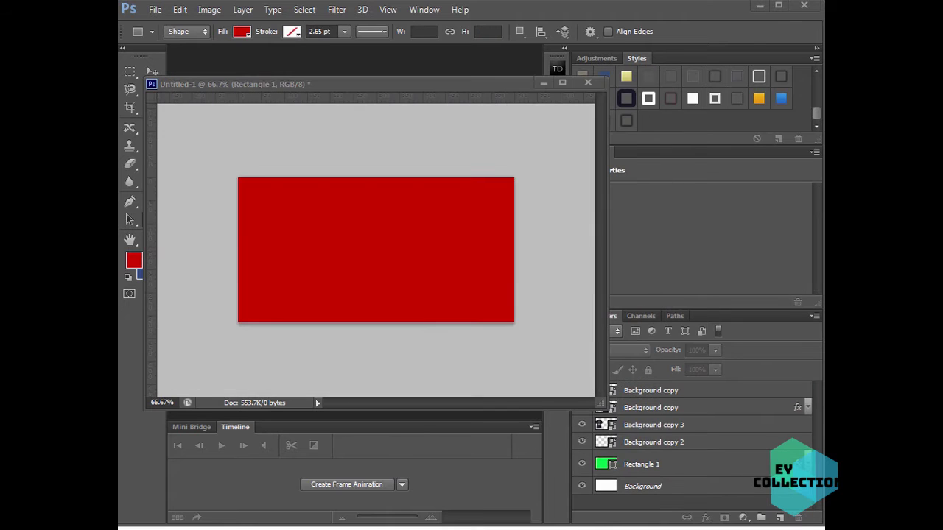
{"action": "left_click", "coordinate": [510, 83]}
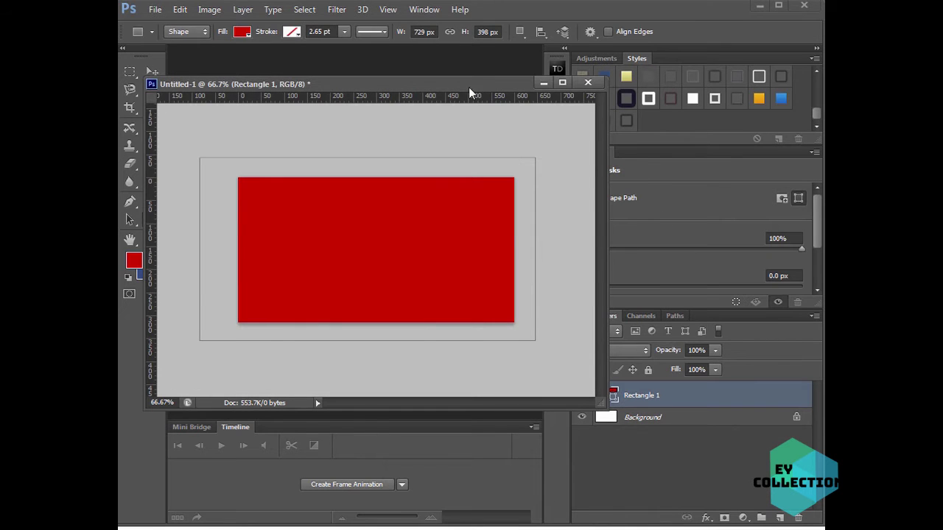
{"action": "left_click_drag", "start_coordinate": [469, 92], "coordinate": [415, 2]}
{"action": "double_click", "coordinate": [602, 396]}
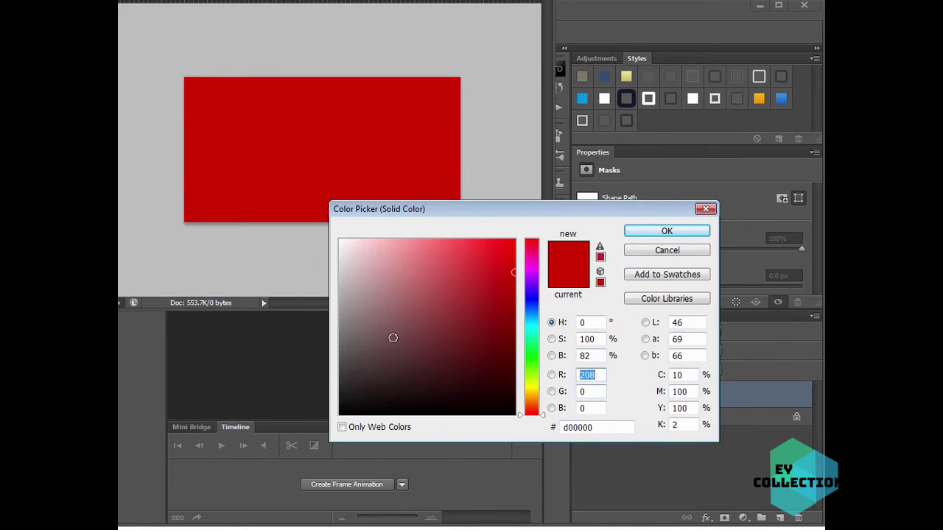
{"action": "left_click_drag", "start_coordinate": [393, 338], "coordinate": [324, 398]}
{"action": "left_click", "coordinate": [632, 233]}
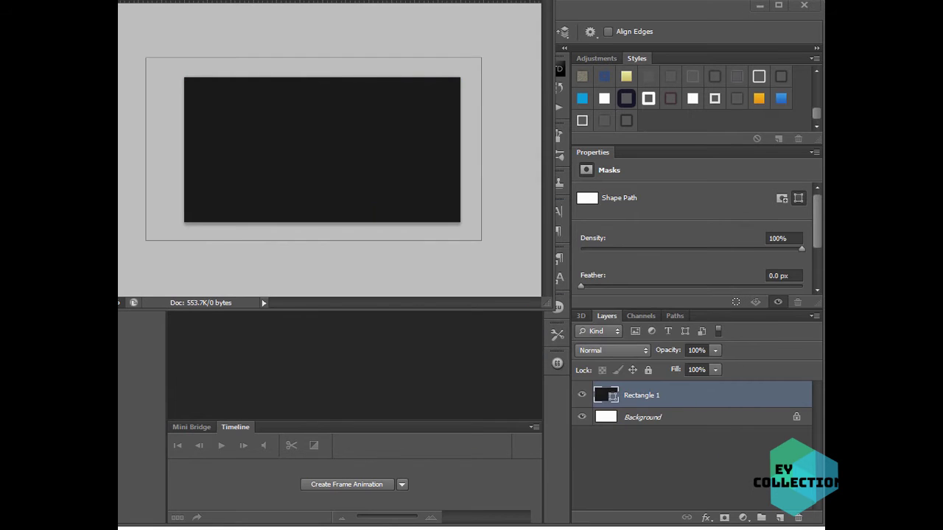
{"action": "left_click_drag", "start_coordinate": [312, 1], "coordinate": [409, 103]}
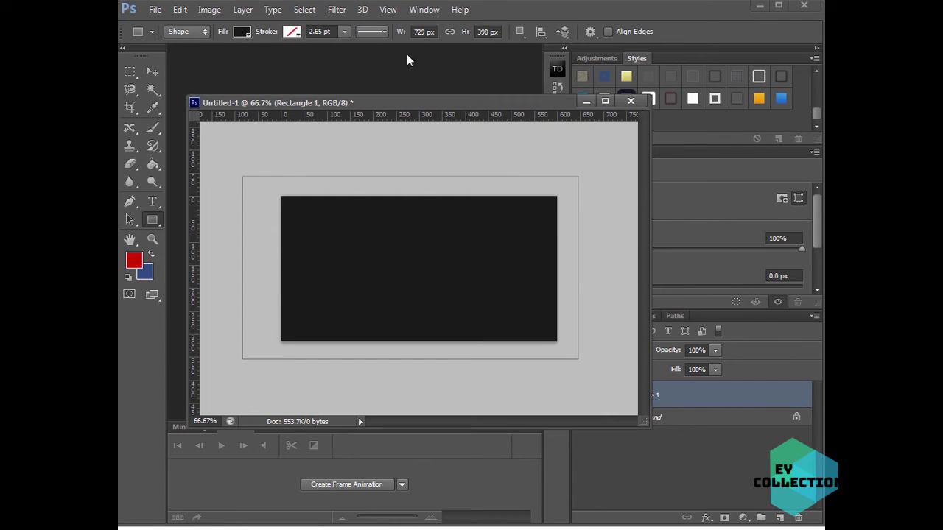
Show the new document at 100% in a larger window and save it as ad-2.psd in the Pilots folder.
{"action": "left_click", "coordinate": [151, 241]}
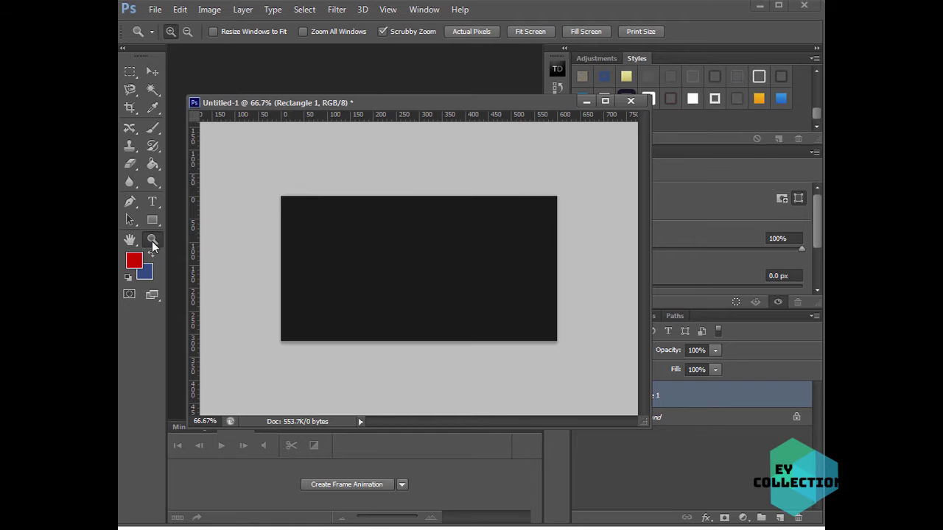
{"action": "left_click", "coordinate": [484, 34]}
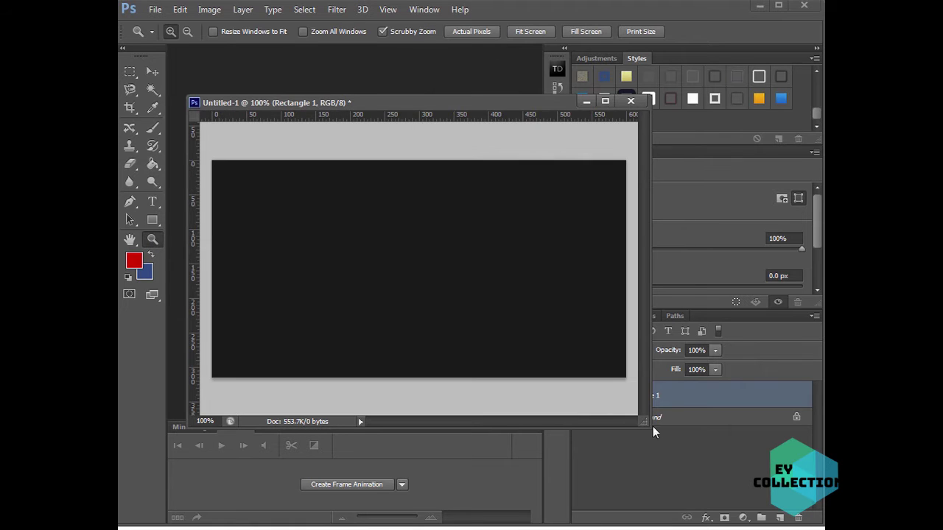
{"action": "left_click_drag", "start_coordinate": [648, 425], "coordinate": [725, 443]}
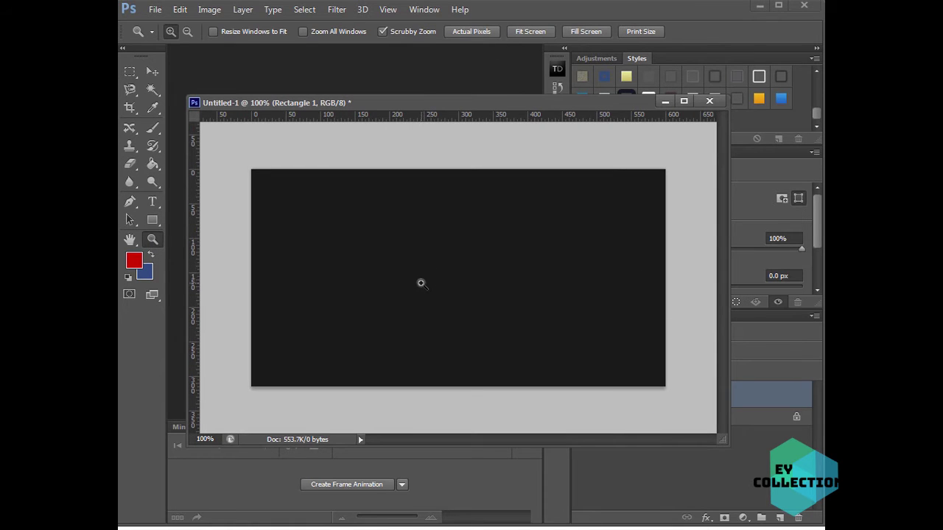
{"action": "key", "text": "ctrl+shift+s"}
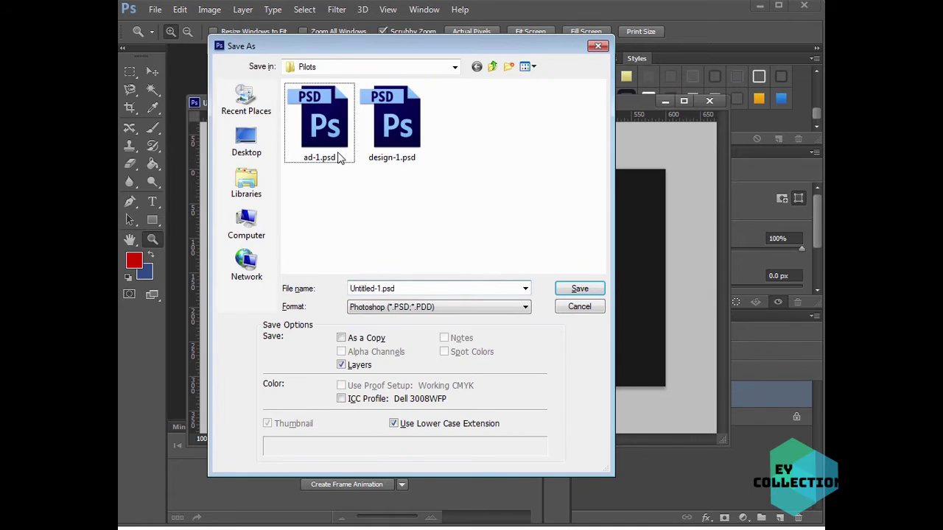
{"action": "left_click", "coordinate": [324, 159]}
{"action": "left_click", "coordinate": [362, 288]}
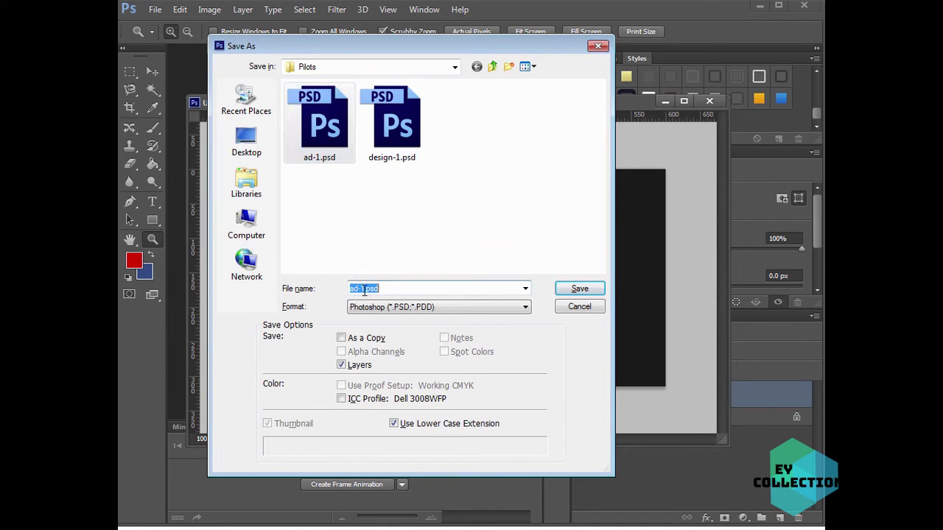
{"action": "left_click", "coordinate": [364, 289]}
{"action": "key", "text": "Return"}
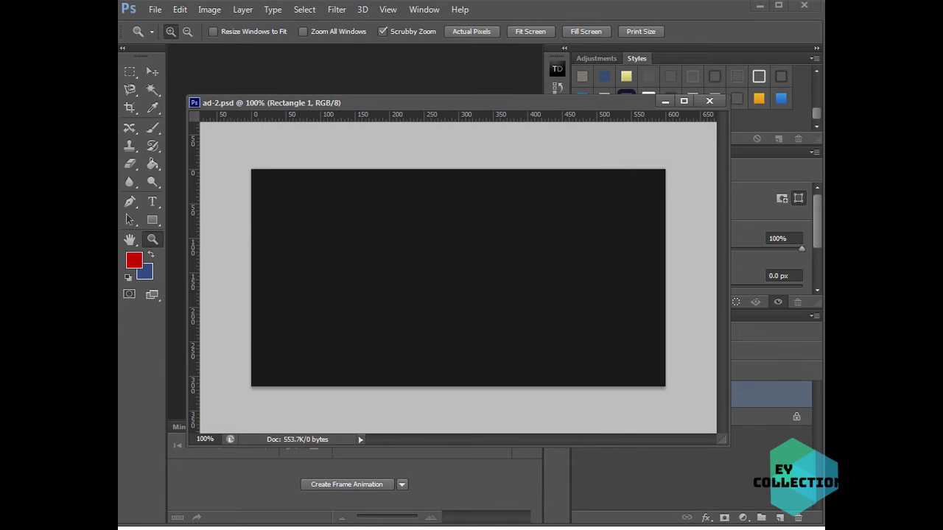
Copy the large central tee from ad-1.psd into the left part of the ad-2.psd canvas.
{"action": "left_click", "coordinate": [152, 70]}
{"action": "left_click_drag", "start_coordinate": [736, 226], "coordinate": [316, 278]}
{"action": "left_click", "coordinate": [824, 75]}
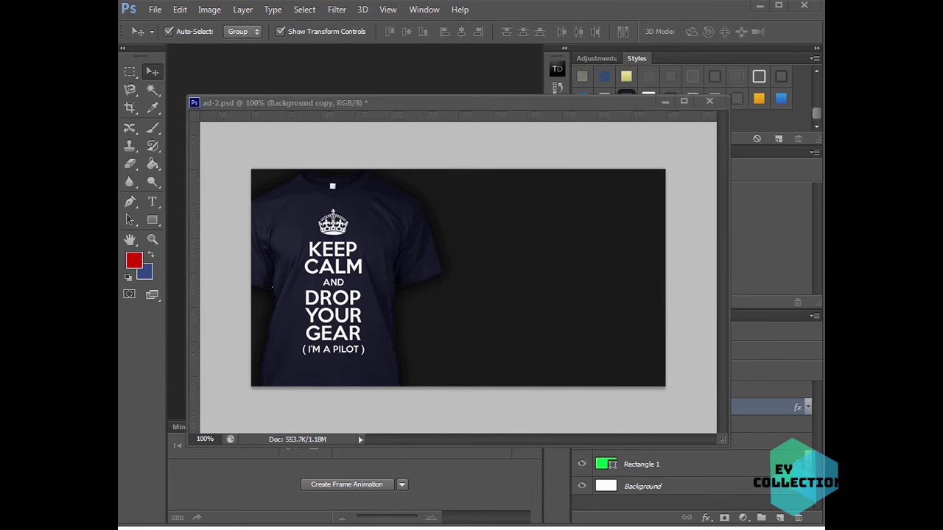
{"action": "left_click", "coordinate": [574, 269]}
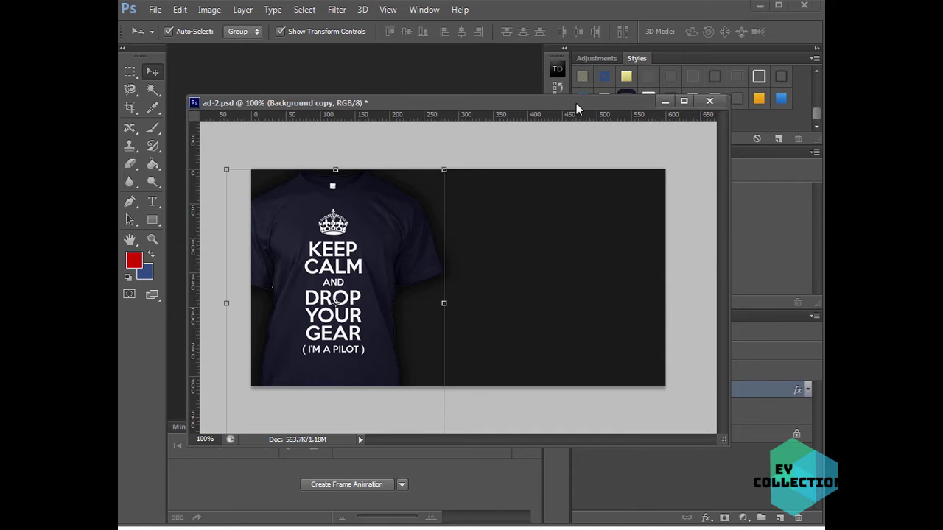
Change the fill of the rectangle behind the tee in ad-2.psd to a deep red.
{"action": "left_click_drag", "start_coordinate": [576, 103], "coordinate": [535, 14]}
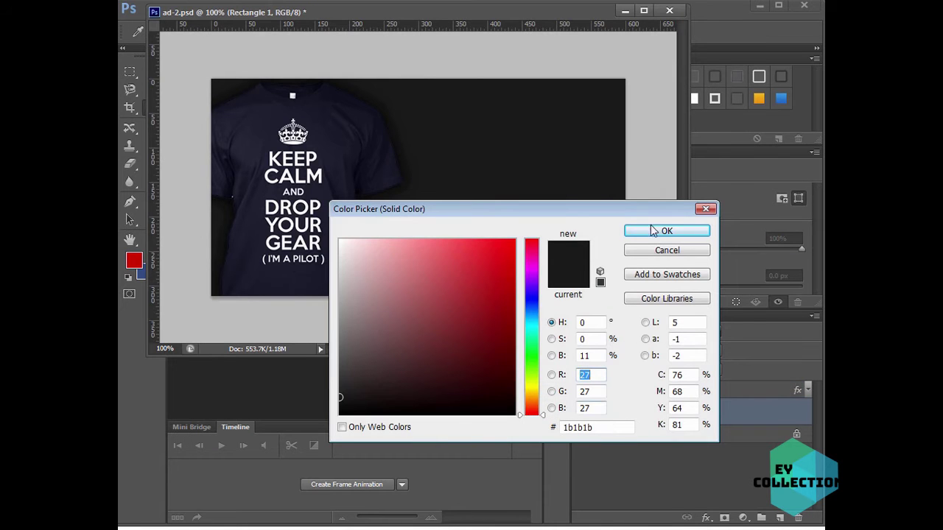
{"action": "left_click", "coordinate": [647, 232]}
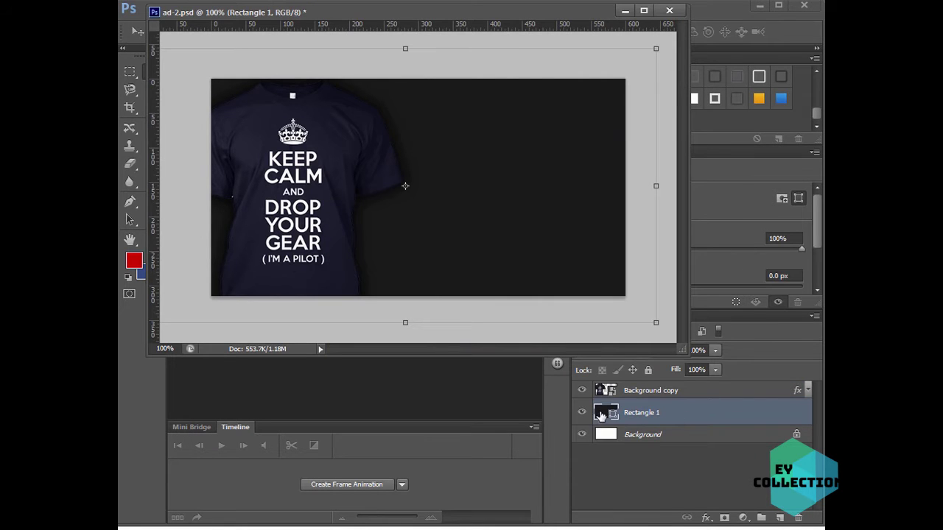
{"action": "double_click", "coordinate": [602, 415]}
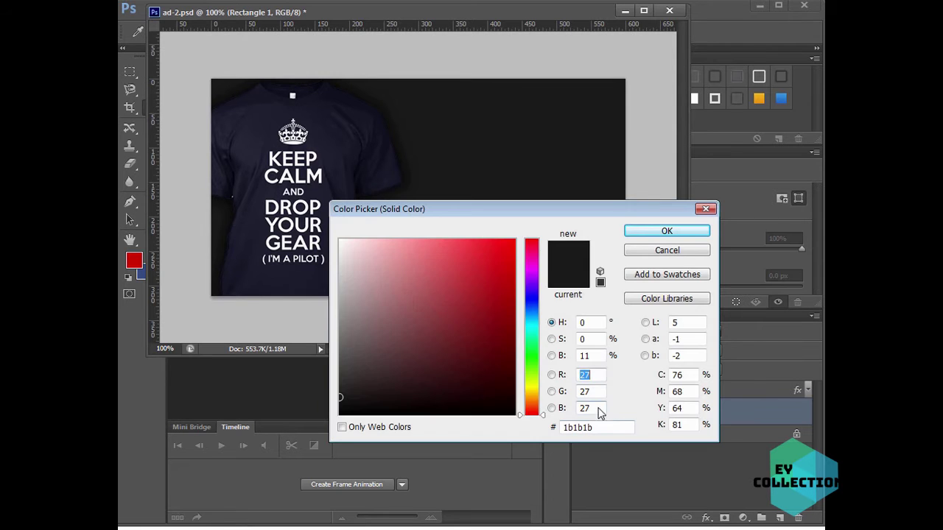
{"action": "left_click_drag", "start_coordinate": [484, 330], "coordinate": [490, 283]}
{"action": "mouse_move", "coordinate": [522, 210]}
{"action": "left_mouse_down"}
{"action": "mouse_move", "coordinate": [510, 381]}
{"action": "mouse_move", "coordinate": [493, 350]}
{"action": "mouse_move", "coordinate": [473, 368]}
{"action": "mouse_move", "coordinate": [469, 388]}
{"action": "mouse_move", "coordinate": [459, 364]}
{"action": "mouse_move", "coordinate": [480, 372]}
{"action": "mouse_move", "coordinate": [486, 363]}
{"action": "left_mouse_up"}
{"action": "left_click", "coordinate": [634, 326]}
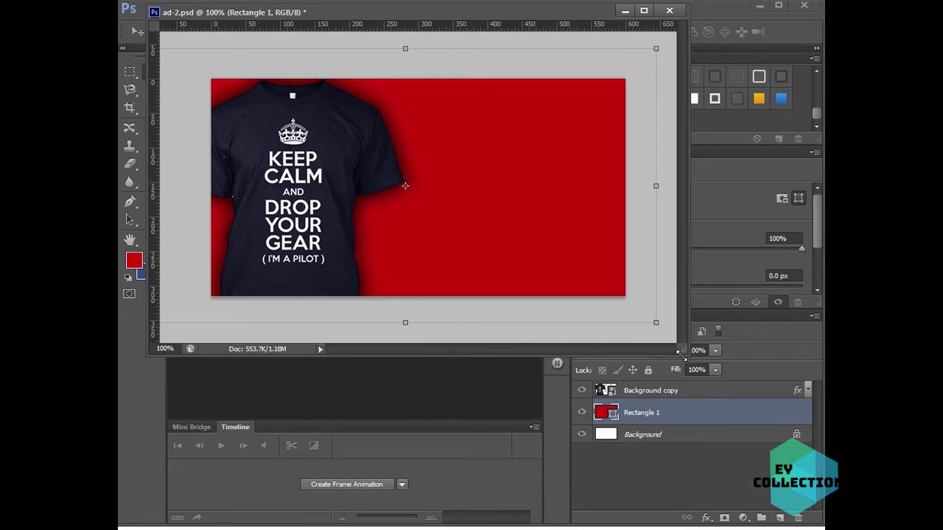
Move the large tee slightly right so its left sleeve sits inside the red canvas, and save ad-2.psd.
{"action": "left_click", "coordinate": [625, 10]}
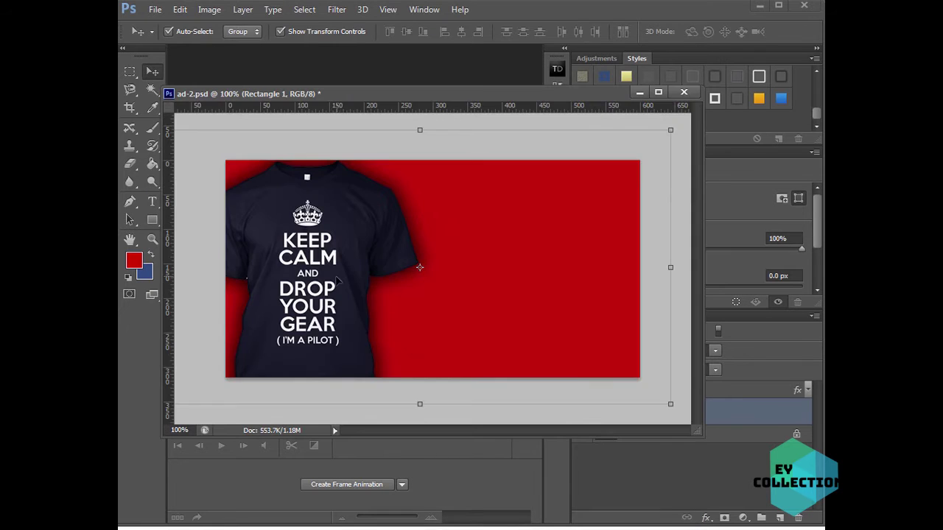
{"action": "left_click", "coordinate": [425, 267]}
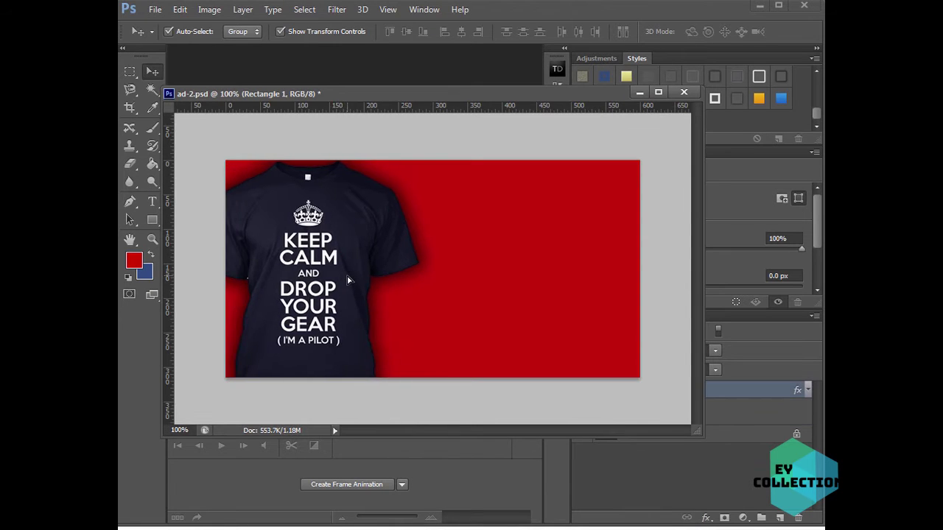
{"action": "left_click_drag", "start_coordinate": [347, 275], "coordinate": [362, 275]}
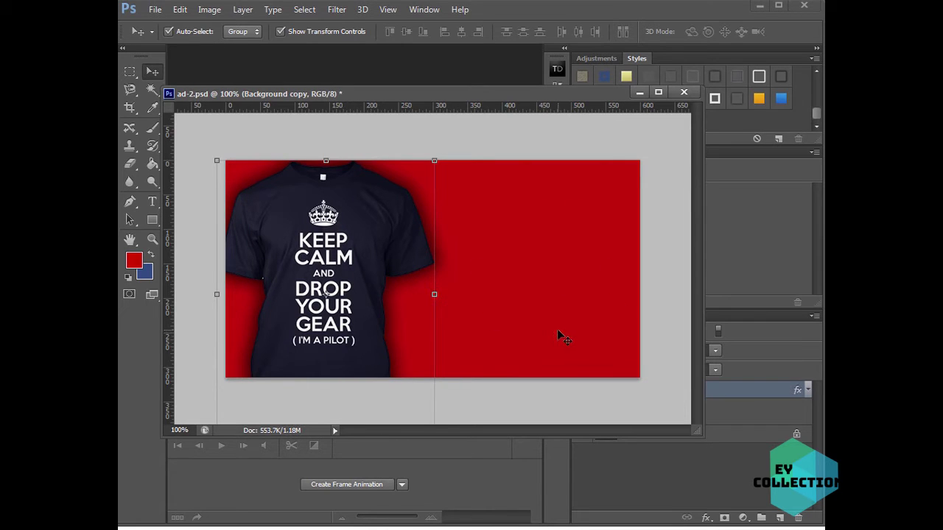
{"action": "key", "text": "ctrl+Tab"}
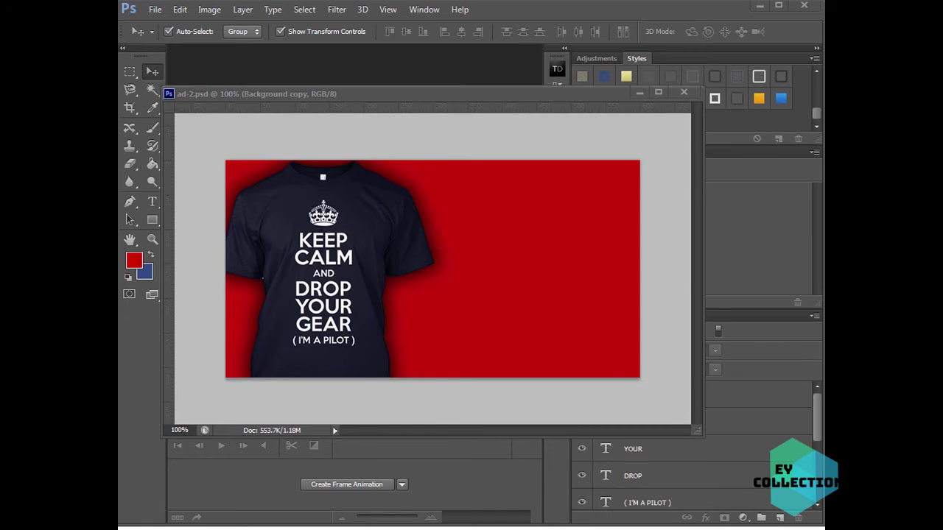
Bring up design-1.psd and select all its layers, from the crown to every line of the slogan.
{"action": "left_click_drag", "start_coordinate": [448, 86], "coordinate": [403, 89]}
{"action": "left_click", "coordinate": [346, 199]}
{"action": "left_click", "coordinate": [368, 238]}
{"action": "left_click", "coordinate": [379, 275]}
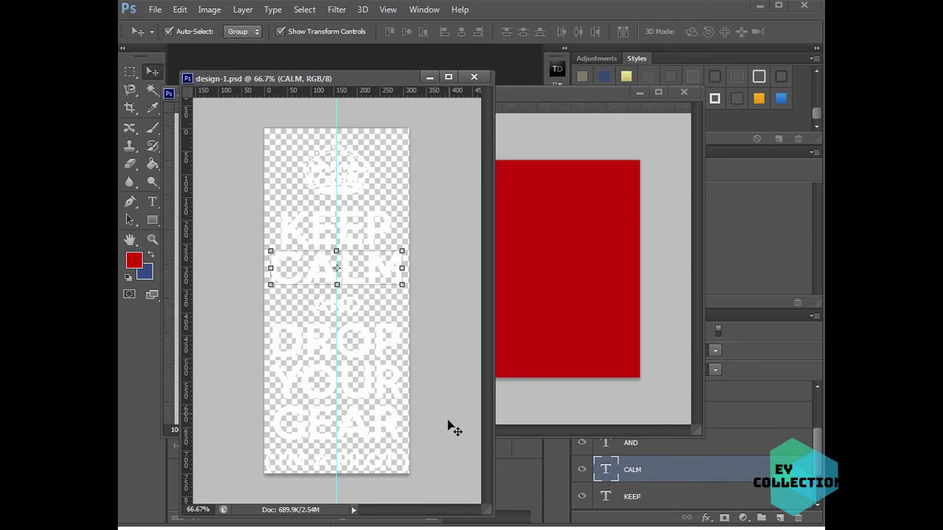
{"action": "left_click", "coordinate": [455, 499]}
{"action": "left_click_drag", "start_coordinate": [456, 490], "coordinate": [297, 150]}
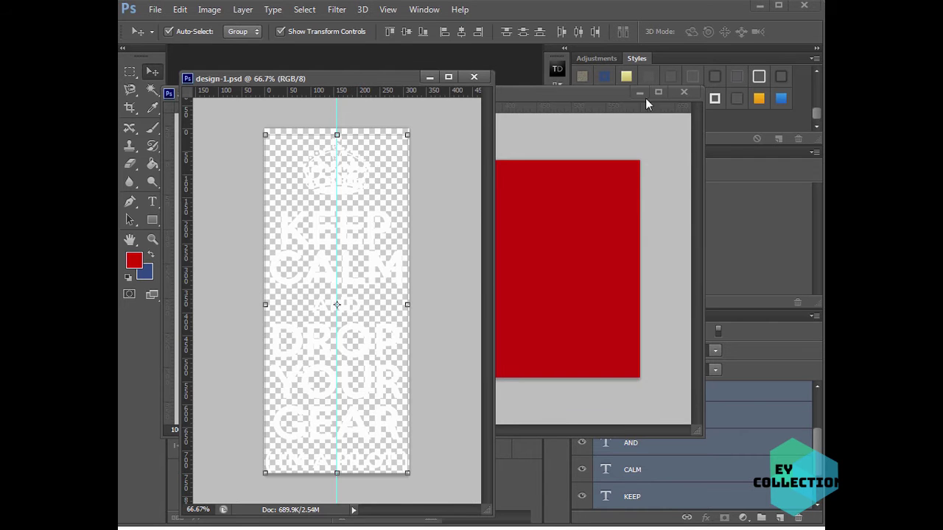
{"action": "left_click", "coordinate": [544, 90]}
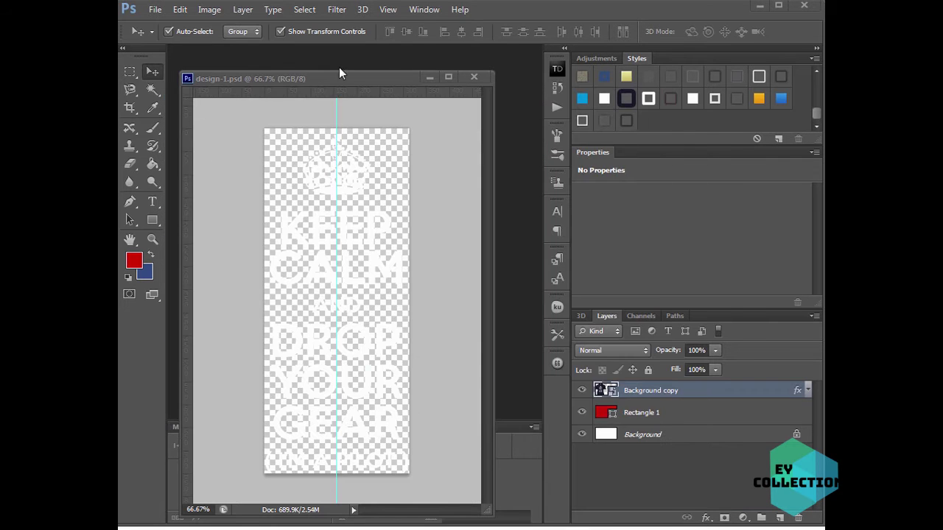
{"action": "left_click", "coordinate": [342, 74]}
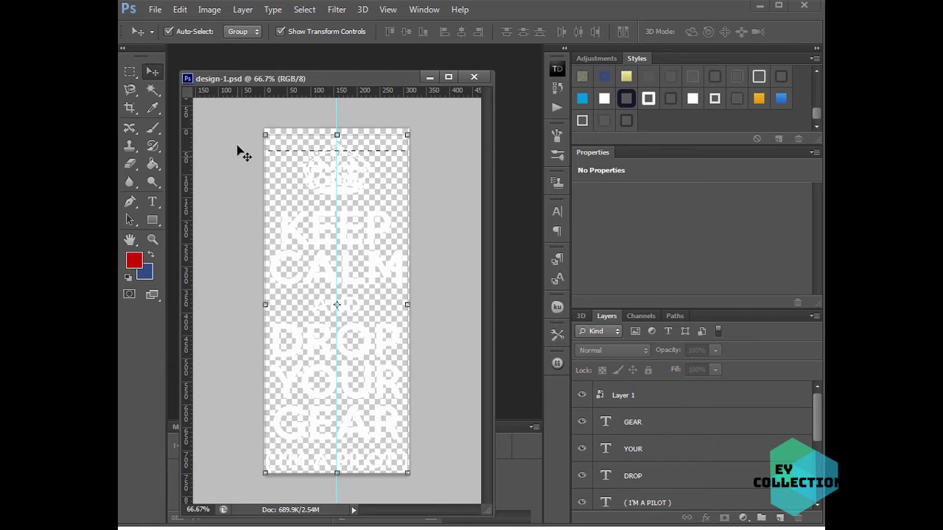
{"action": "key", "text": "ctrl+alt+a"}
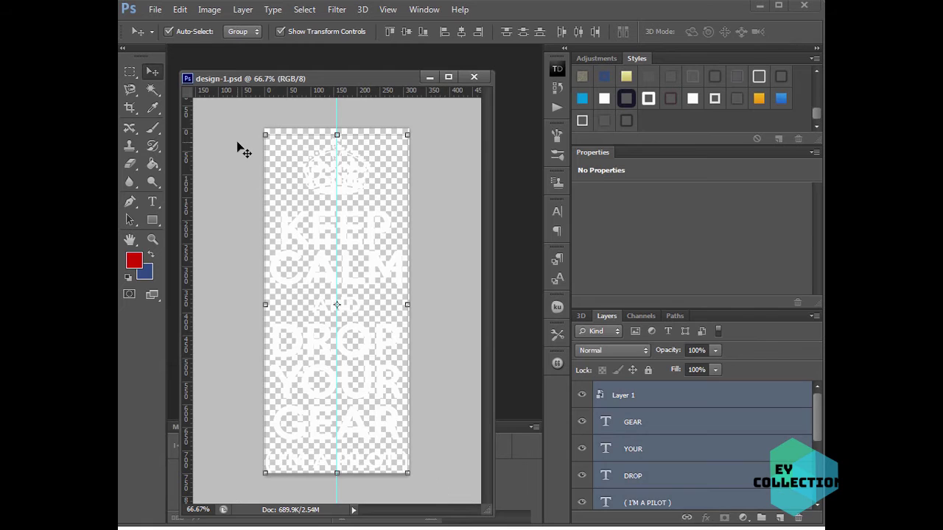
Duplicate all the selected crown and slogan layers within design-1.psd.
{"action": "right_click", "coordinate": [660, 395]}
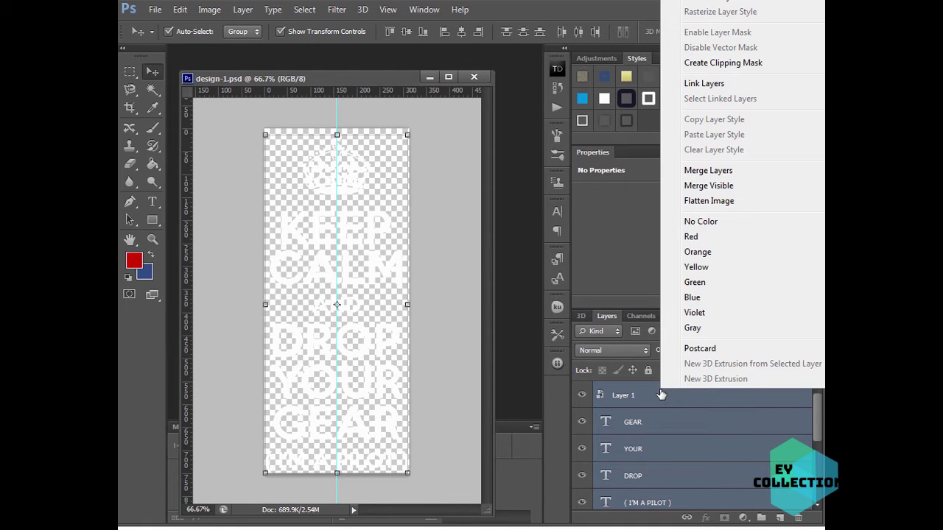
{"action": "left_click", "coordinate": [618, 9]}
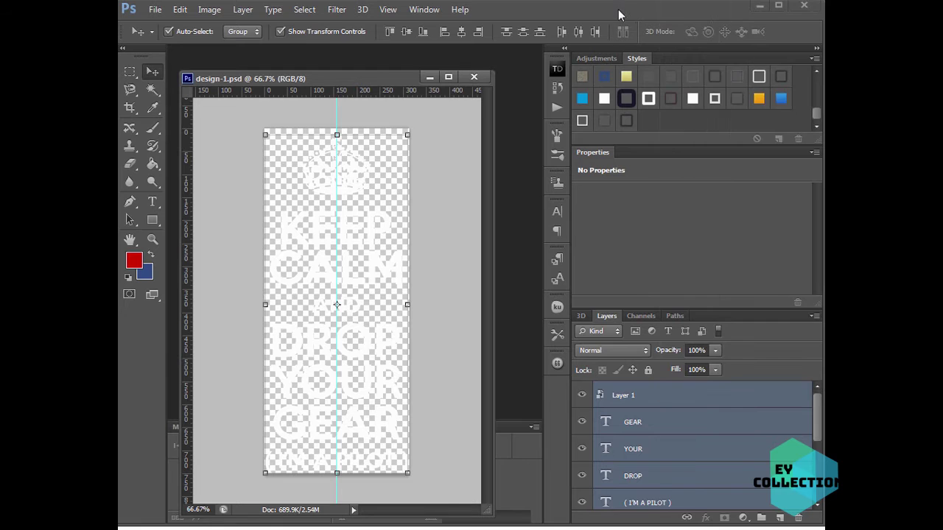
{"action": "left_click_drag", "start_coordinate": [618, 9], "coordinate": [615, 189]}
{"action": "right_click", "coordinate": [667, 529]}
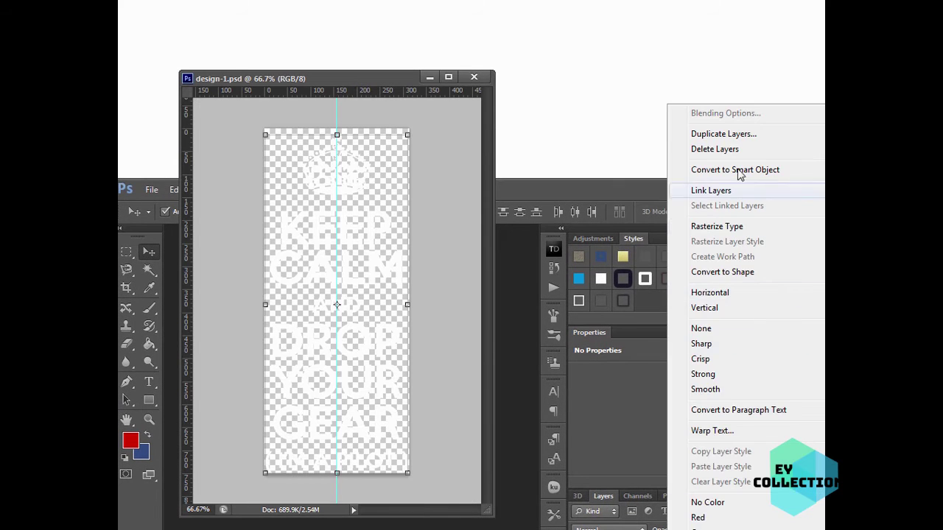
{"action": "left_click", "coordinate": [726, 135]}
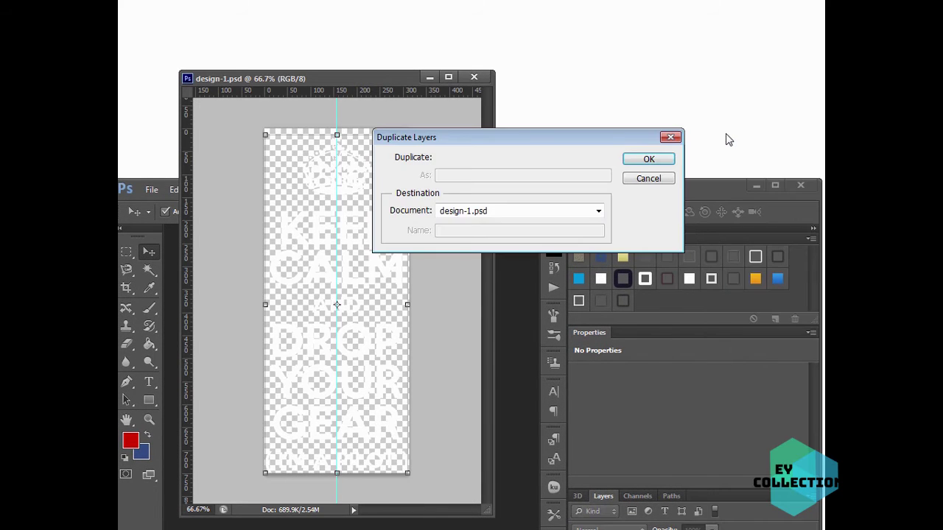
{"action": "left_click", "coordinate": [658, 159]}
{"action": "left_click_drag", "start_coordinate": [677, 194], "coordinate": [685, 1]}
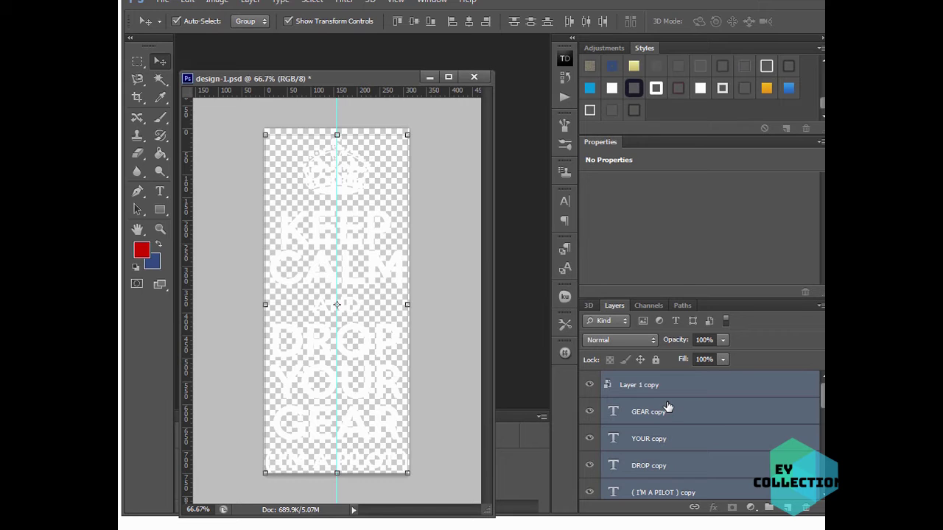
Merge the duplicated layers into a single layer and convert it to a smart object.
{"action": "key", "text": "ctrl+e"}
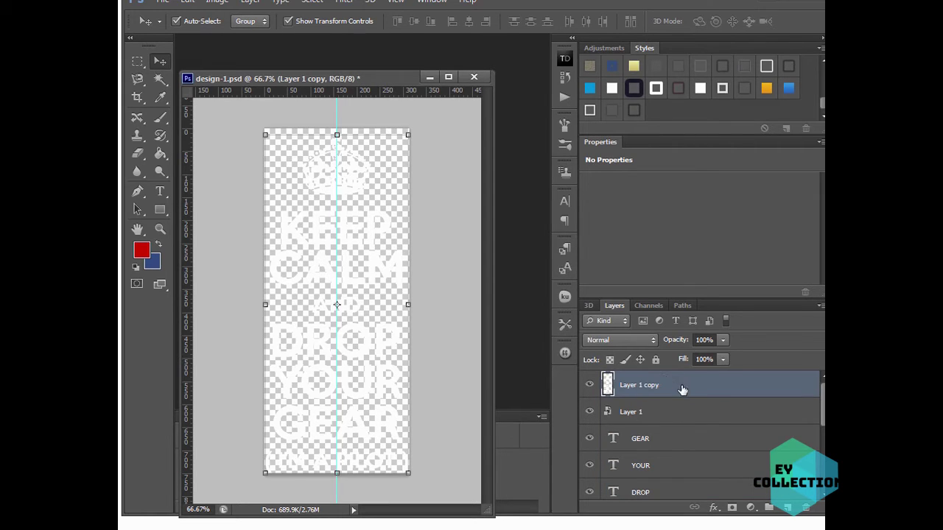
{"action": "right_click", "coordinate": [682, 387]}
{"action": "left_click", "coordinate": [744, 0]}
Copy the merged slogan artwork from design-1.psd into ad-2.psd beside the tee and enlarge the ad-2.psd window.
{"action": "key", "text": "ctrl+Tab"}
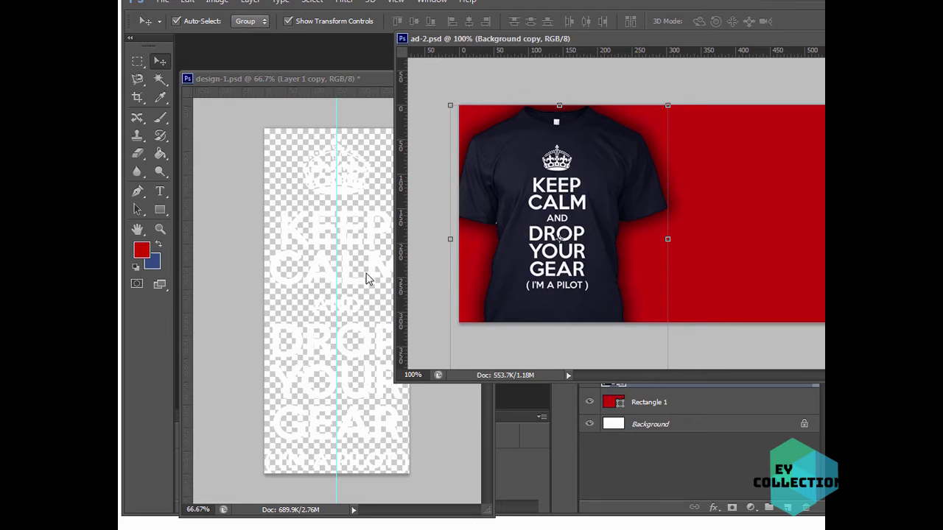
{"action": "left_click", "coordinate": [349, 286]}
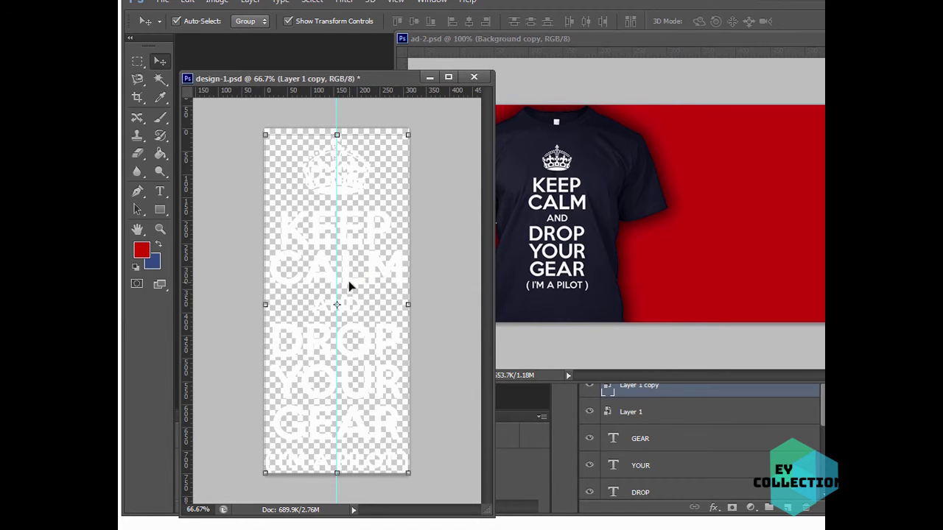
{"action": "key", "text": "ctrl+f"}
{"action": "left_click_drag", "start_coordinate": [377, 297], "coordinate": [762, 238]}
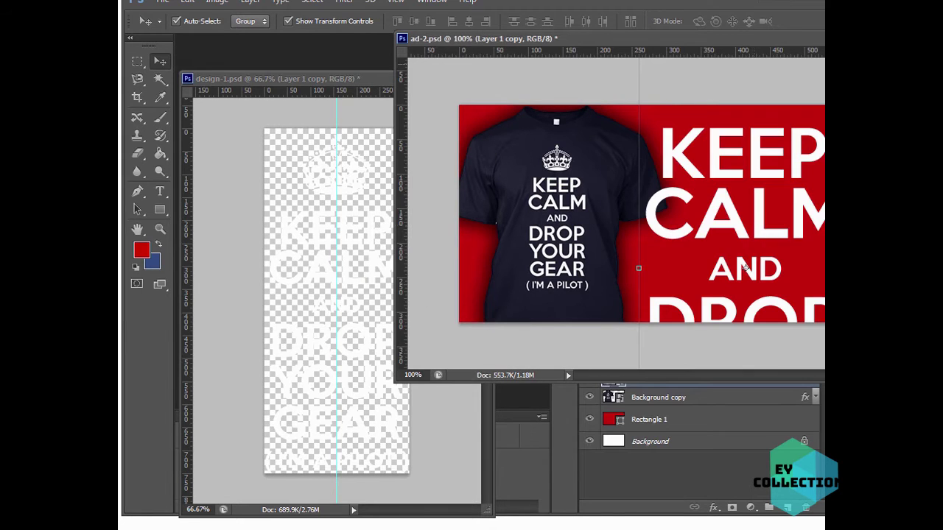
{"action": "left_click_drag", "start_coordinate": [847, 38], "coordinate": [617, 61]}
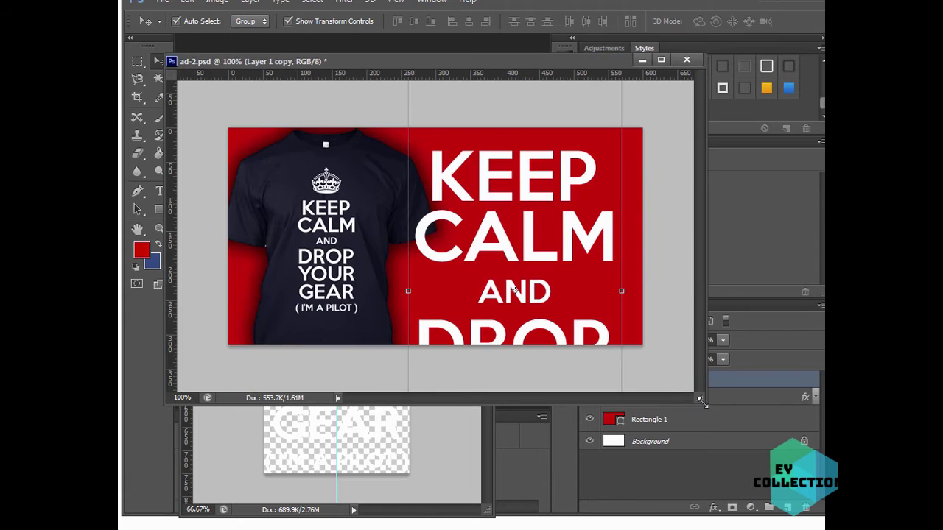
{"action": "left_click_drag", "start_coordinate": [701, 404], "coordinate": [942, 529]}
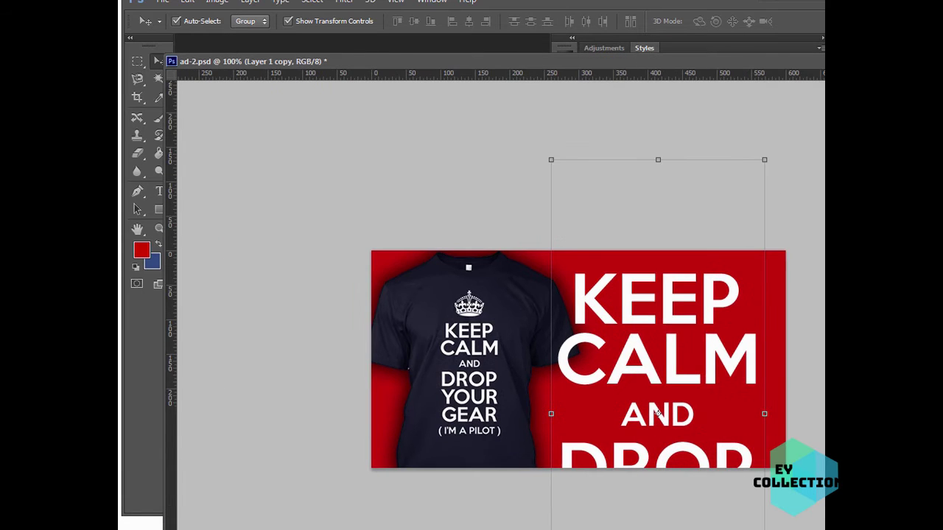
Scale the slogan artwork proportionally to about 40% and place it at about X 458.5 px, Y 155 px, beside the tee.
{"action": "left_click", "coordinate": [769, 162]}
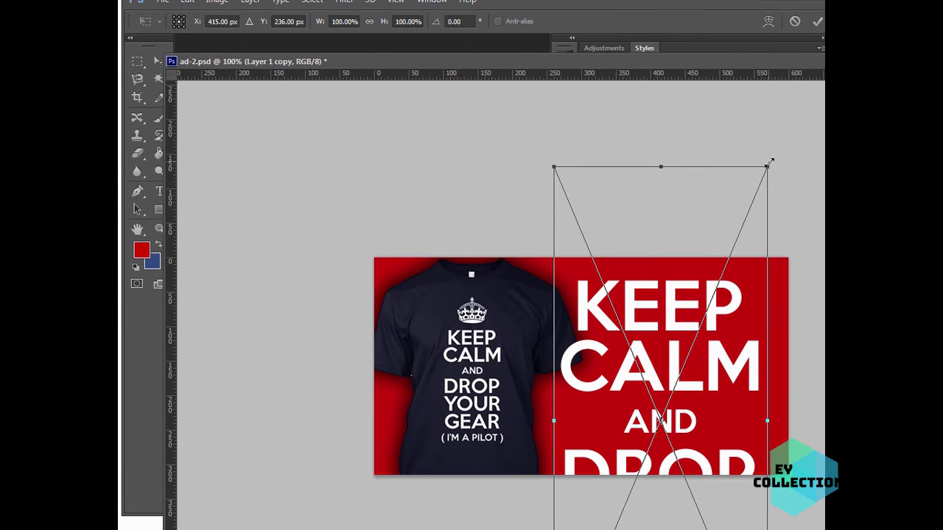
{"action": "left_click_drag", "start_coordinate": [769, 163], "coordinate": [708, 310]}
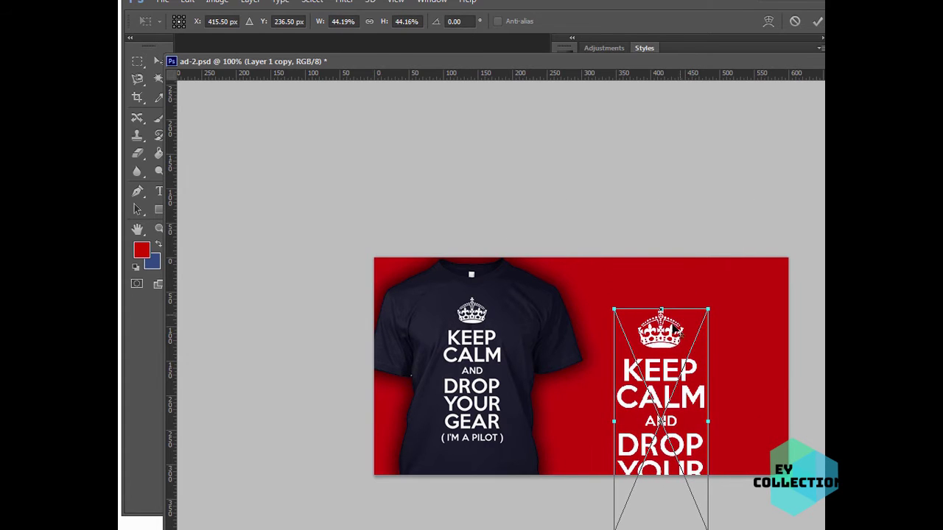
{"action": "left_click_drag", "start_coordinate": [663, 340], "coordinate": [690, 288]}
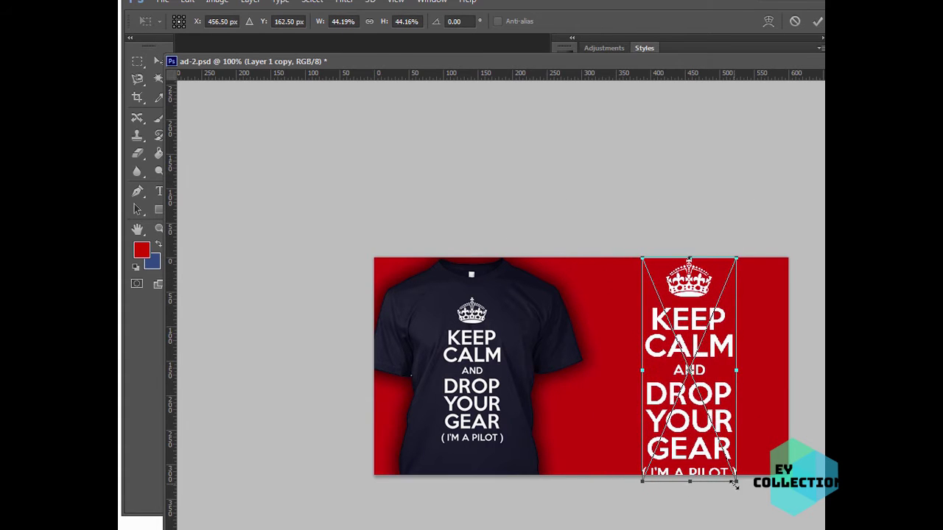
{"action": "left_click_drag", "start_coordinate": [735, 481], "coordinate": [728, 461]}
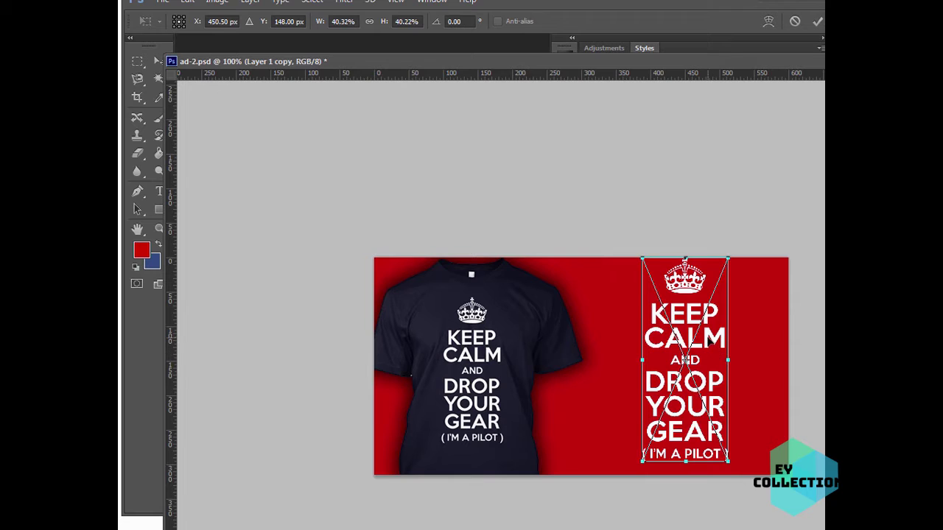
{"action": "left_click_drag", "start_coordinate": [709, 341], "coordinate": [715, 347]}
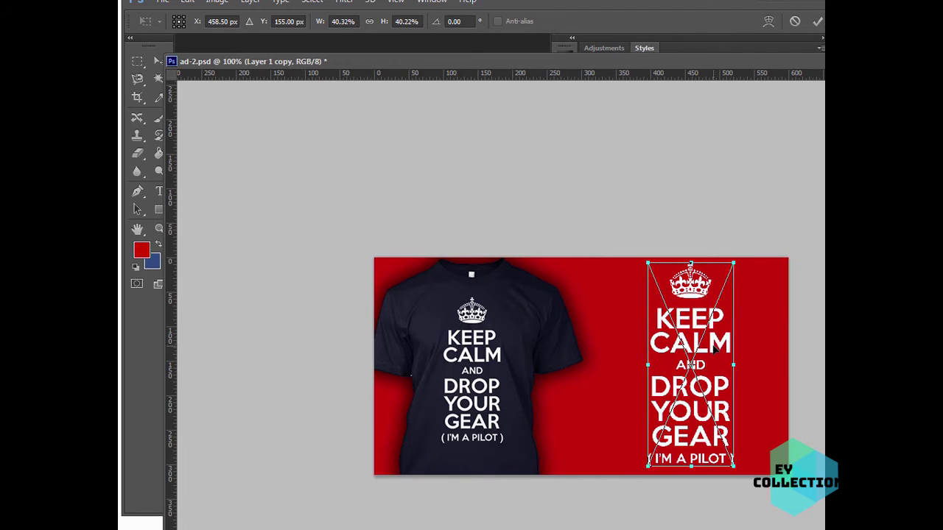
{"action": "key", "text": "Return"}
Shift the tee and the slogan artwork right, and place the tee layer above the slogan layer.
{"action": "left_click_drag", "start_coordinate": [507, 425], "coordinate": [564, 418]}
{"action": "left_click_drag", "start_coordinate": [712, 431], "coordinate": [743, 430]}
{"action": "left_click_drag", "start_coordinate": [568, 417], "coordinate": [614, 405]}
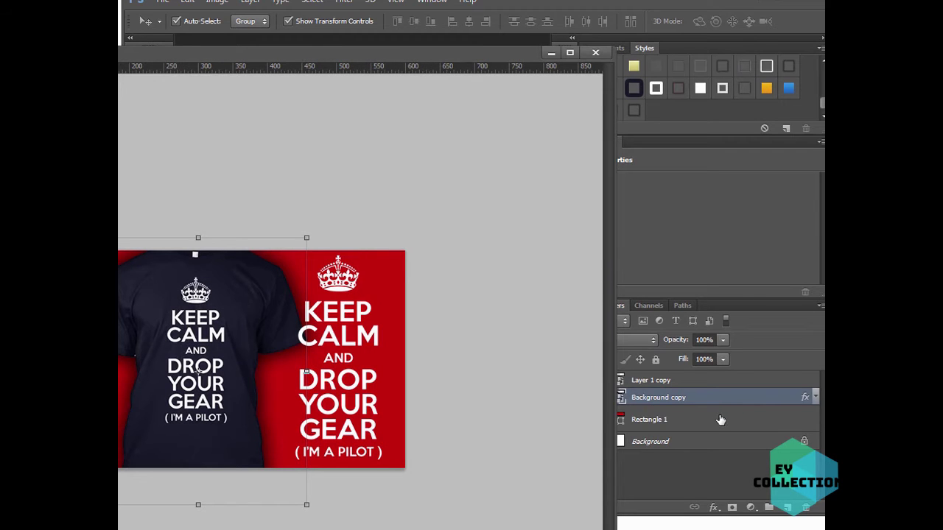
{"action": "left_click_drag", "start_coordinate": [714, 398], "coordinate": [716, 378]}
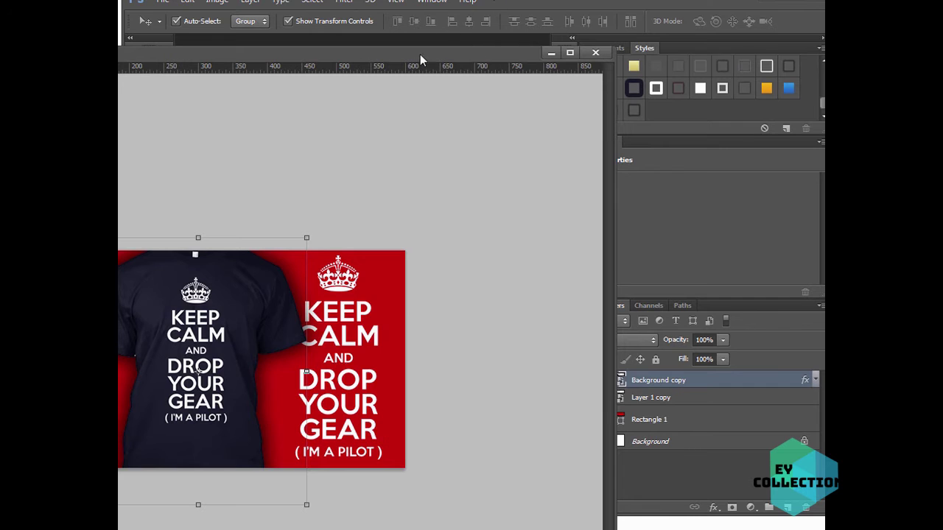
Unhide the women's tee layer in ad-1.psd and copy the tee into ad-2.psd.
{"action": "left_click_drag", "start_coordinate": [420, 54], "coordinate": [579, 26]}
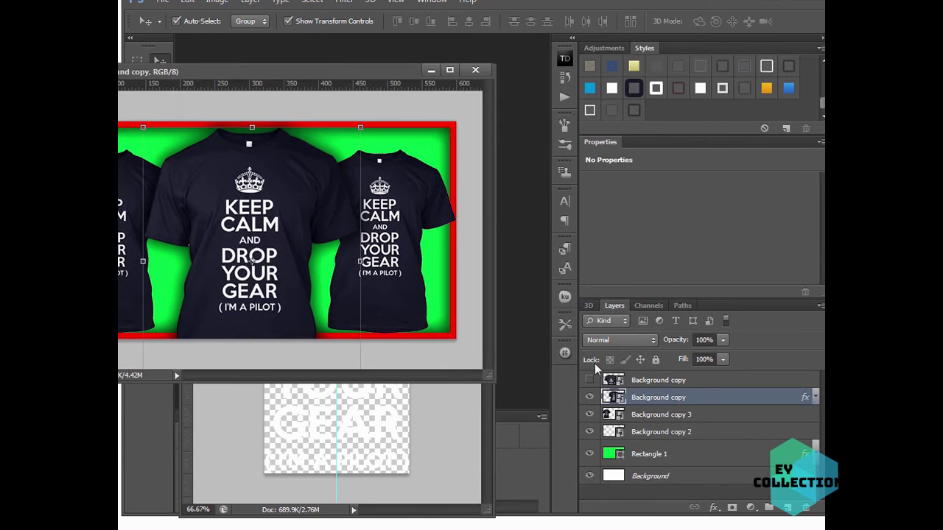
{"action": "left_click", "coordinate": [589, 380]}
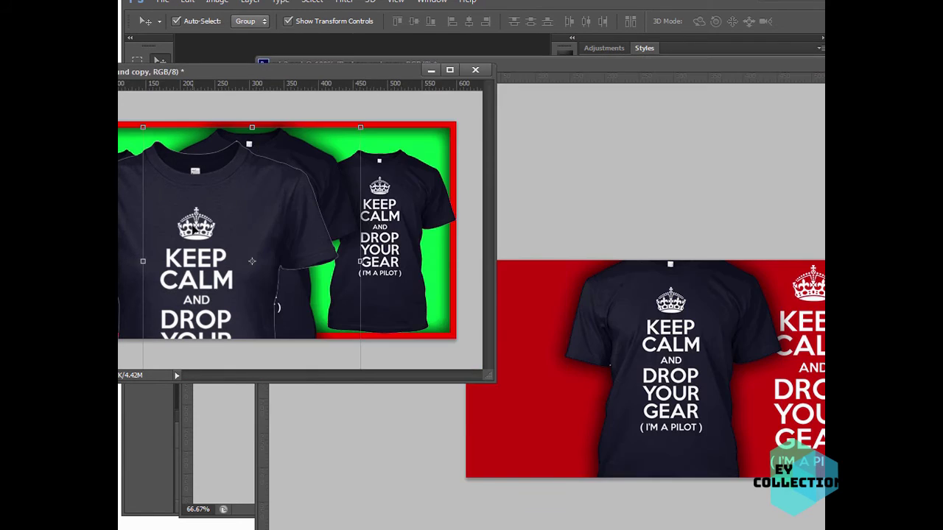
{"action": "left_click_drag", "start_coordinate": [249, 258], "coordinate": [541, 344]}
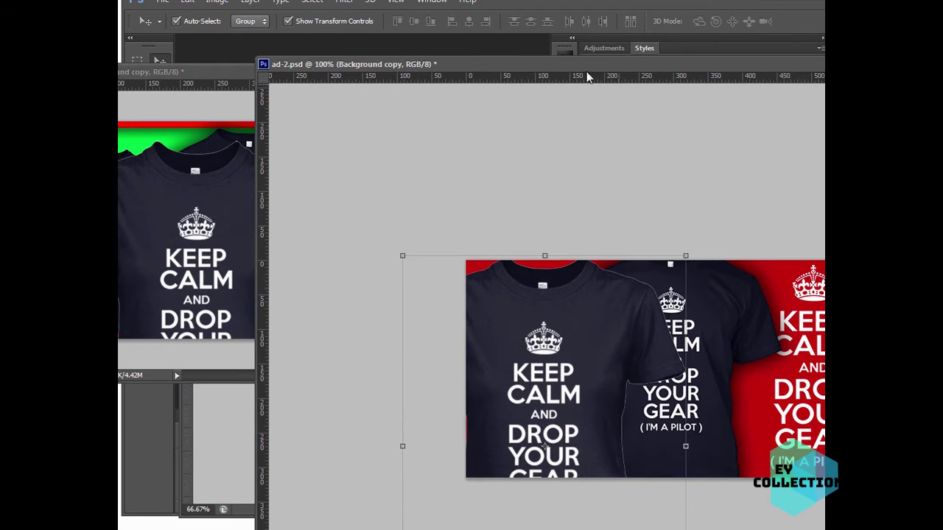
Scale the women's tee to about 63% and place it at about X 106 px, Y 182 px, on the red background's left side.
{"action": "left_click_drag", "start_coordinate": [685, 255], "coordinate": [582, 396]}
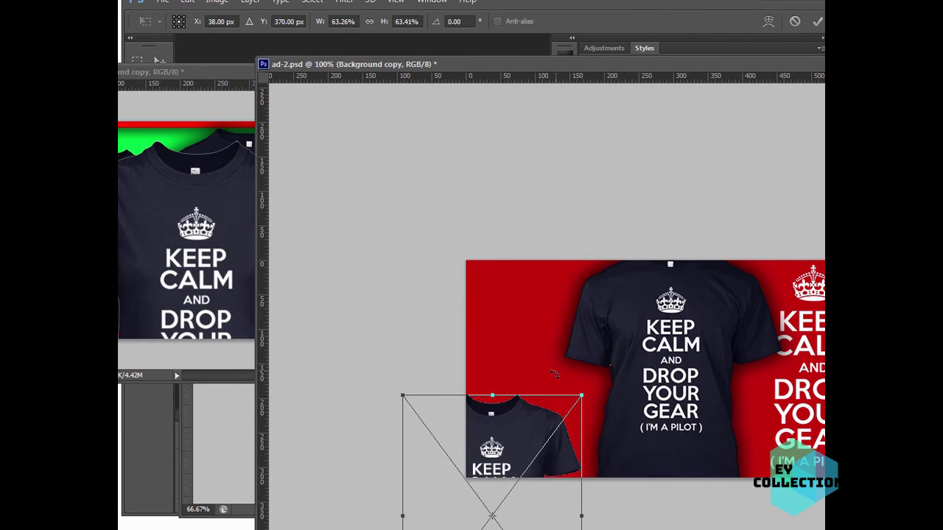
{"action": "left_click_drag", "start_coordinate": [535, 436], "coordinate": [582, 304]}
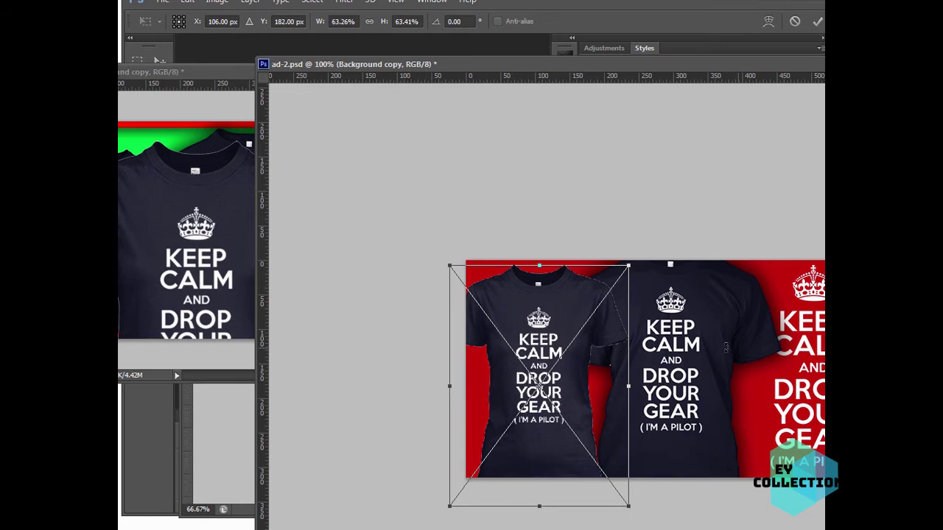
{"action": "key", "text": "Return"}
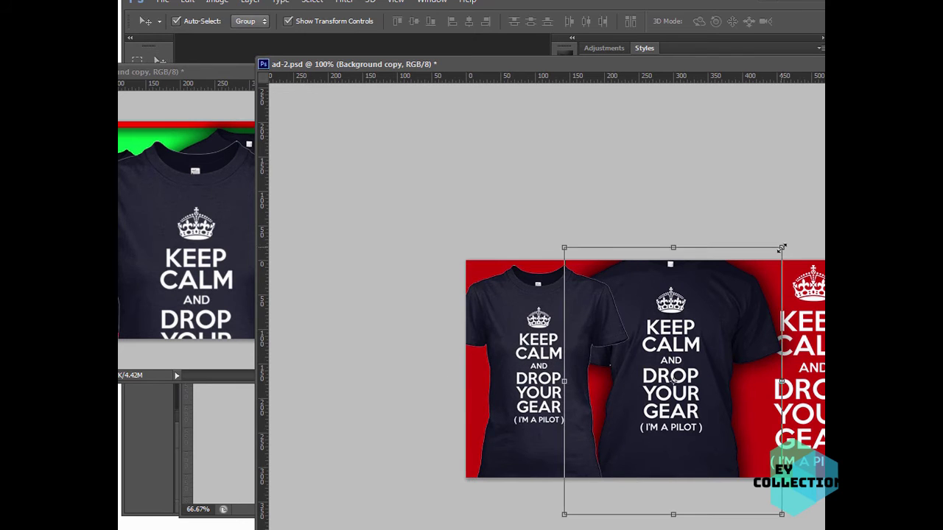
Scale the men's tee down slightly and reposition it between the women's tee and the slogan artwork.
{"action": "left_click_drag", "start_coordinate": [781, 251], "coordinate": [752, 302]}
{"action": "key", "text": "Return"}
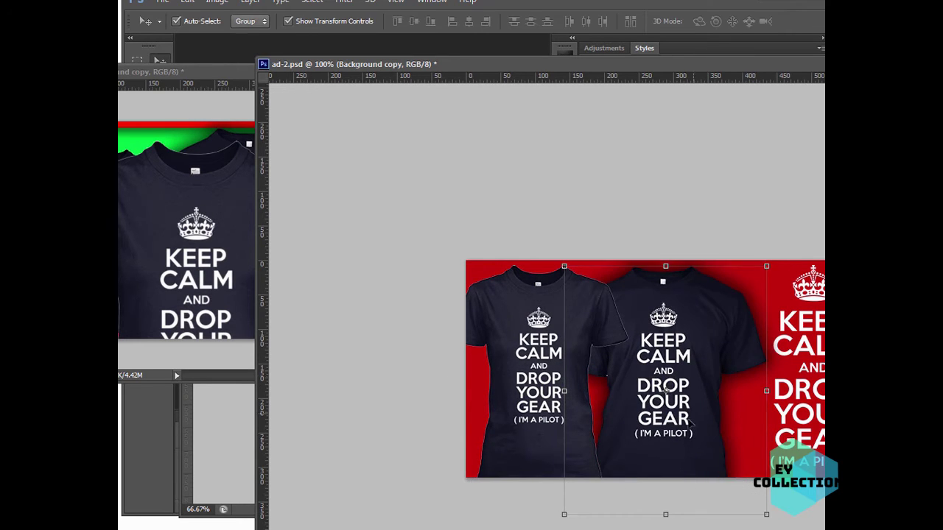
{"action": "mouse_move", "coordinate": [693, 425]}
{"action": "left_mouse_down"}
{"action": "mouse_move", "coordinate": [712, 421]}
{"action": "mouse_move", "coordinate": [700, 421]}
{"action": "left_mouse_up"}
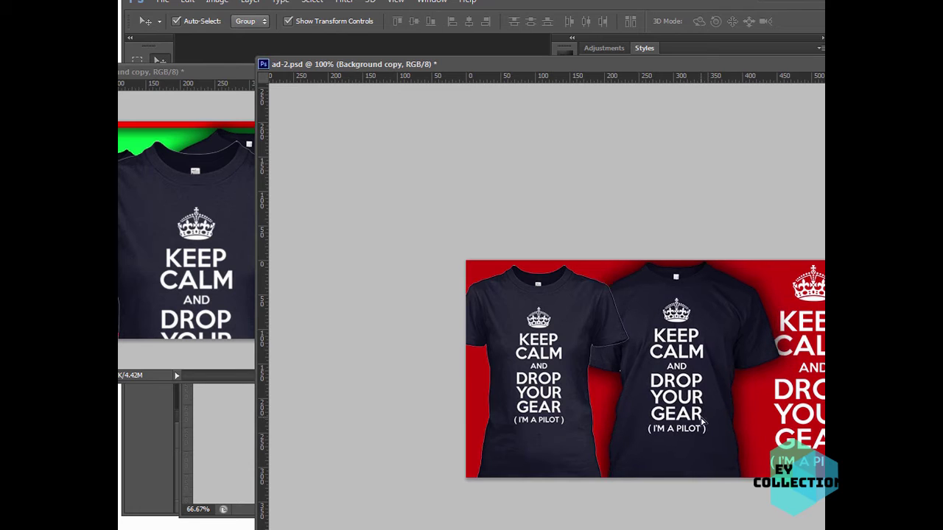
Place the women's tee layer beneath the men's tee layer and apply the shadow style preset to it.
{"action": "left_click", "coordinate": [539, 384]}
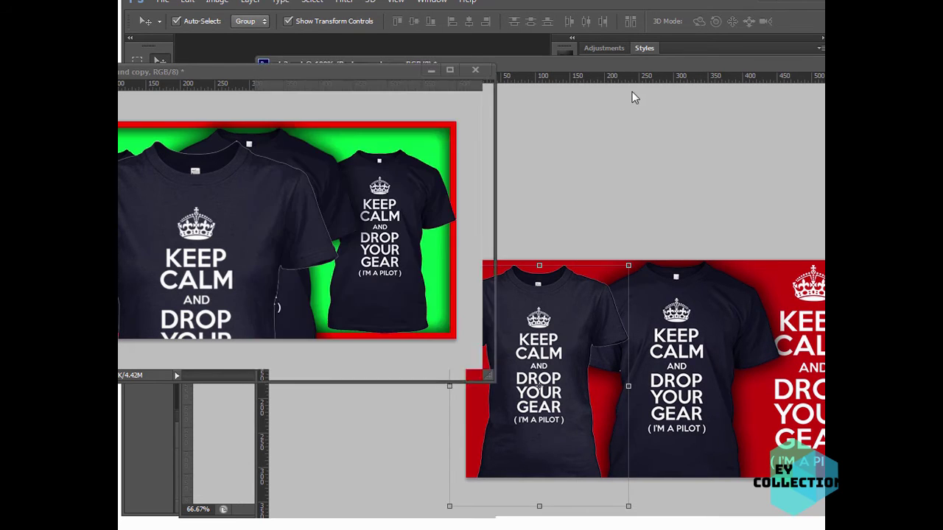
{"action": "double_click", "coordinate": [632, 91]}
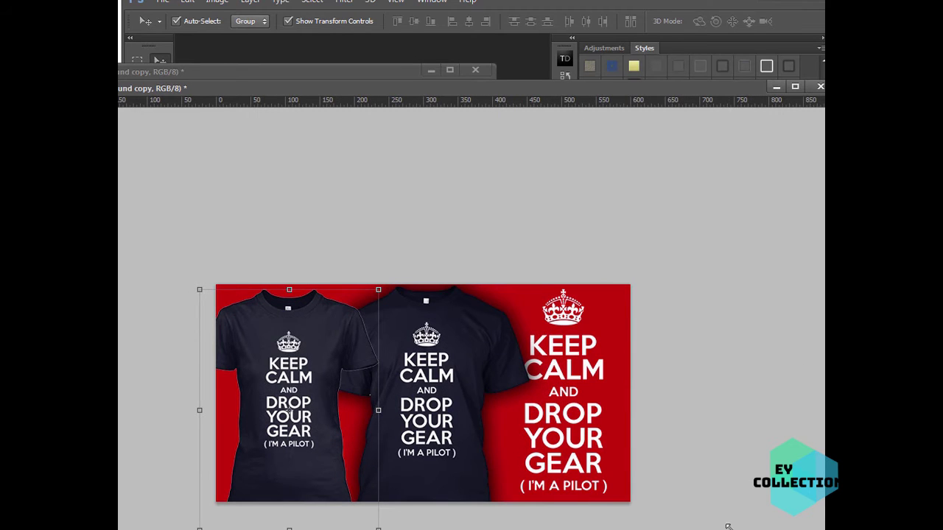
{"action": "left_click_drag", "start_coordinate": [728, 526], "coordinate": [619, 451]}
{"action": "left_click_drag", "start_coordinate": [537, 85], "coordinate": [666, 1]}
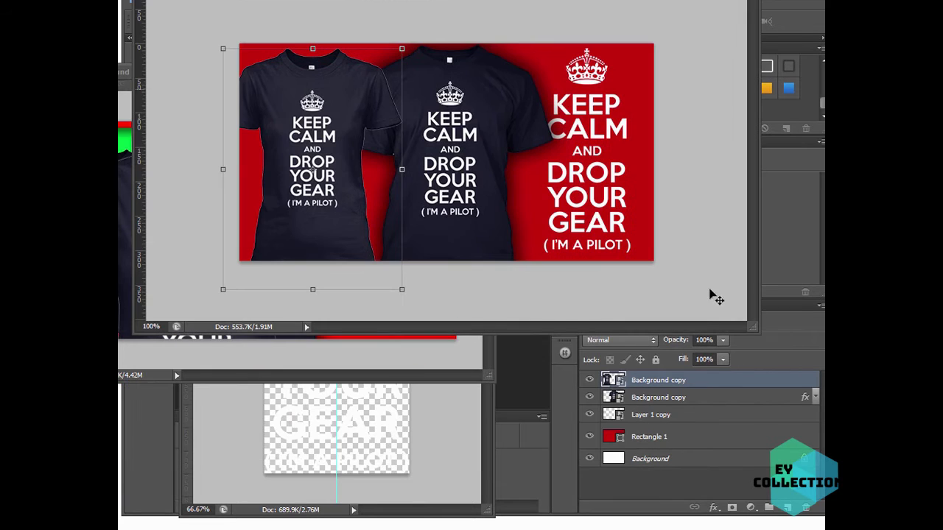
{"action": "left_click_drag", "start_coordinate": [715, 383], "coordinate": [716, 402]}
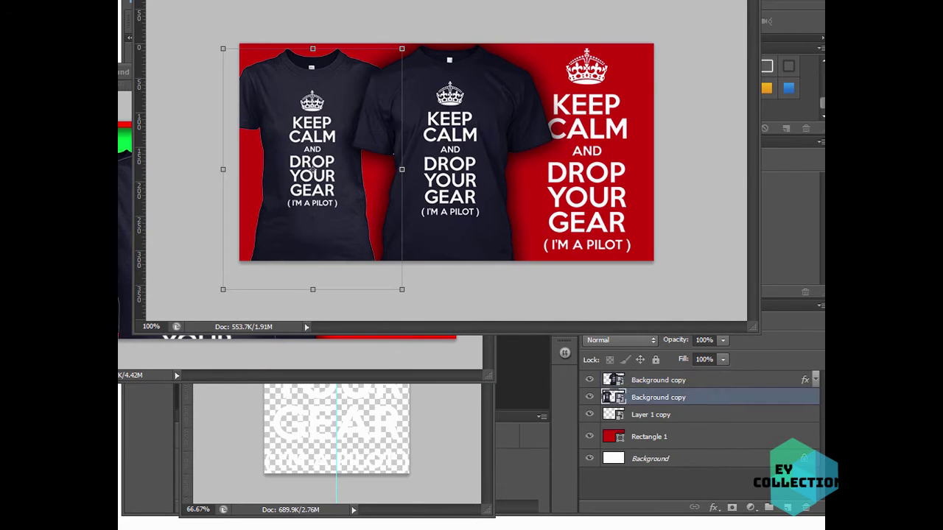
{"action": "left_click_drag", "start_coordinate": [665, 2], "coordinate": [614, 152]}
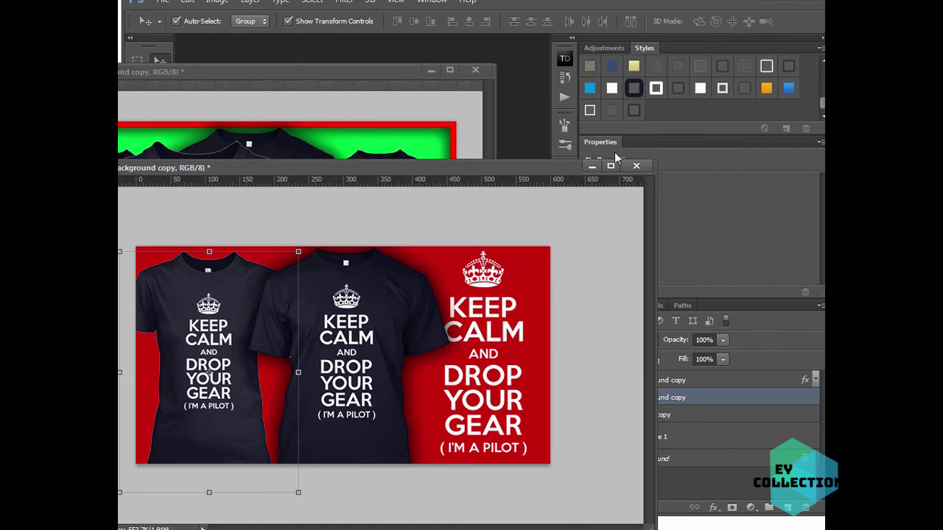
{"action": "left_click", "coordinate": [631, 110]}
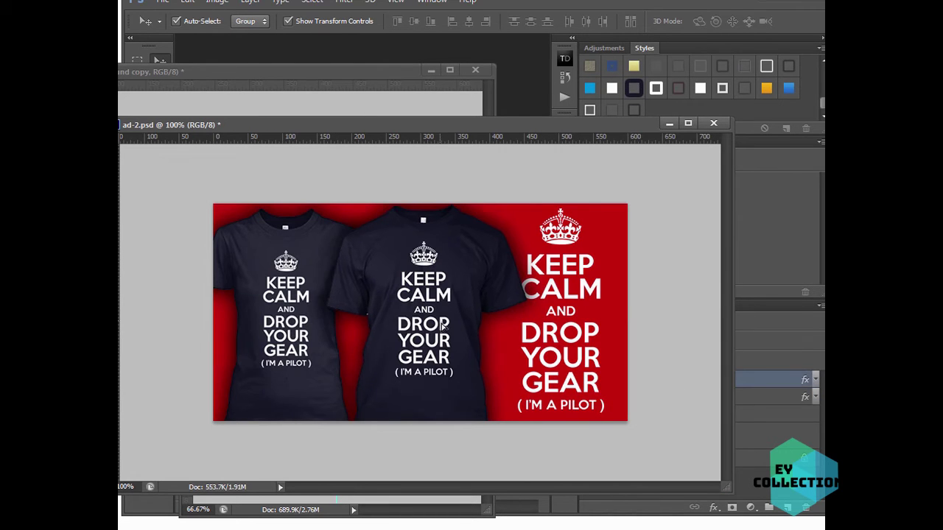
Nudge the men's tee slightly left and down, and save ad-2.psd.
{"action": "left_click_drag", "start_coordinate": [441, 325], "coordinate": [437, 329]}
{"action": "left_click", "coordinate": [661, 434]}
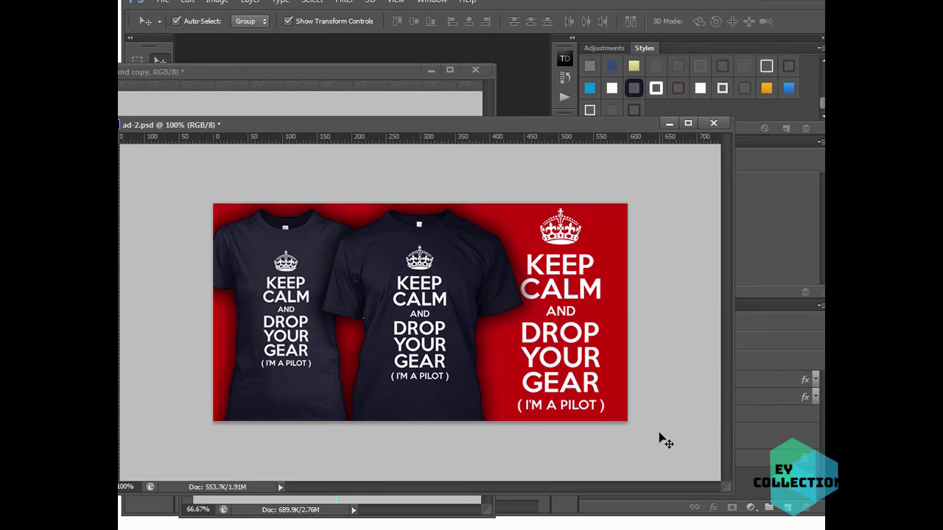
{"action": "key", "text": "ctrl+s"}
Add a Multiply drop shadow to the slogan artwork layer with 75% opacity, 0 px distance and 5 px size.
{"action": "left_click_drag", "start_coordinate": [552, 125], "coordinate": [595, 101]}
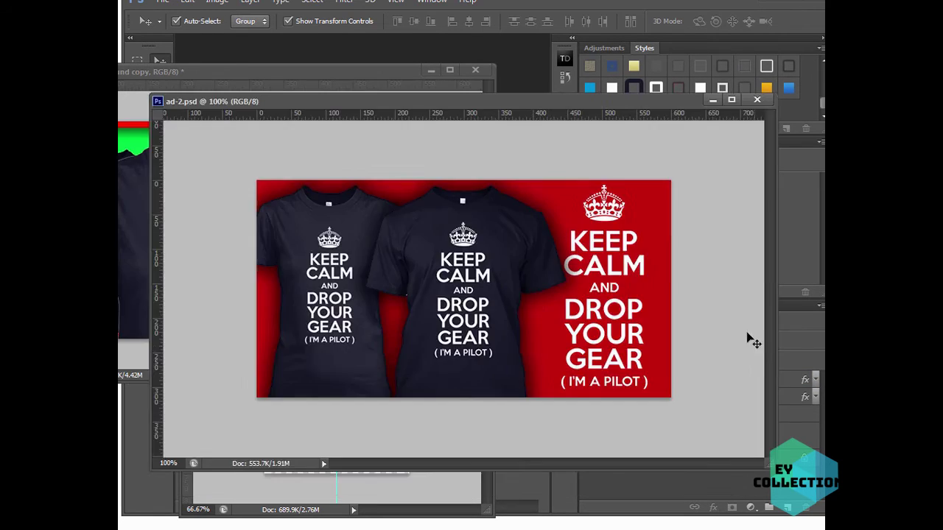
{"action": "left_click", "coordinate": [629, 366]}
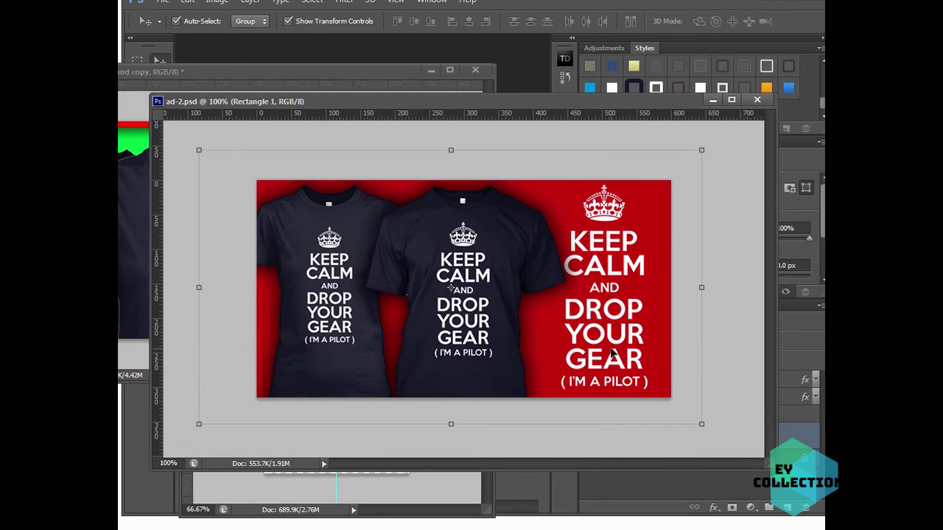
{"action": "left_click_drag", "start_coordinate": [623, 106], "coordinate": [467, 96]}
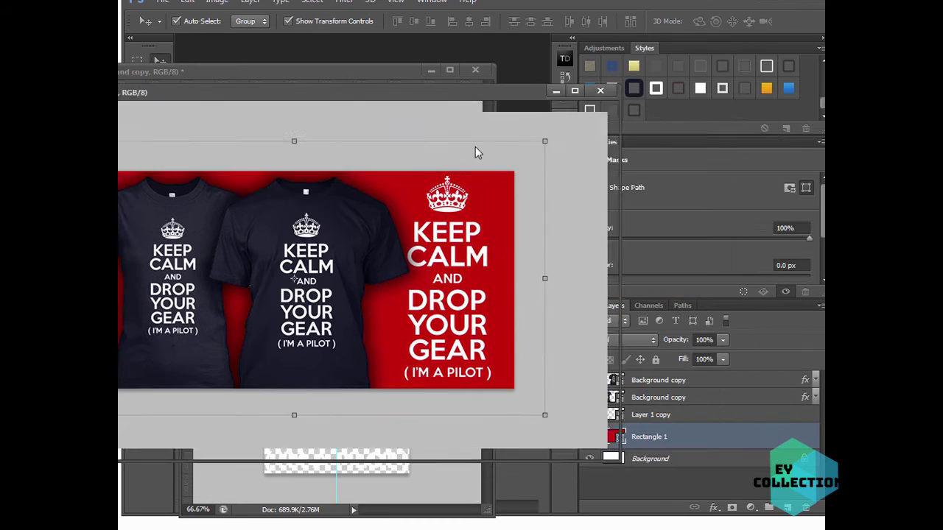
{"action": "left_click", "coordinate": [451, 210]}
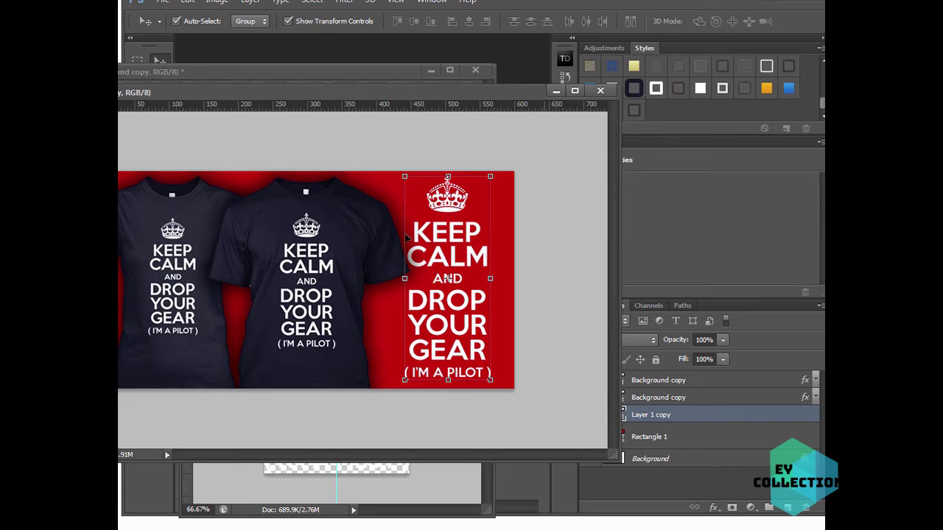
{"action": "double_click", "coordinate": [702, 417]}
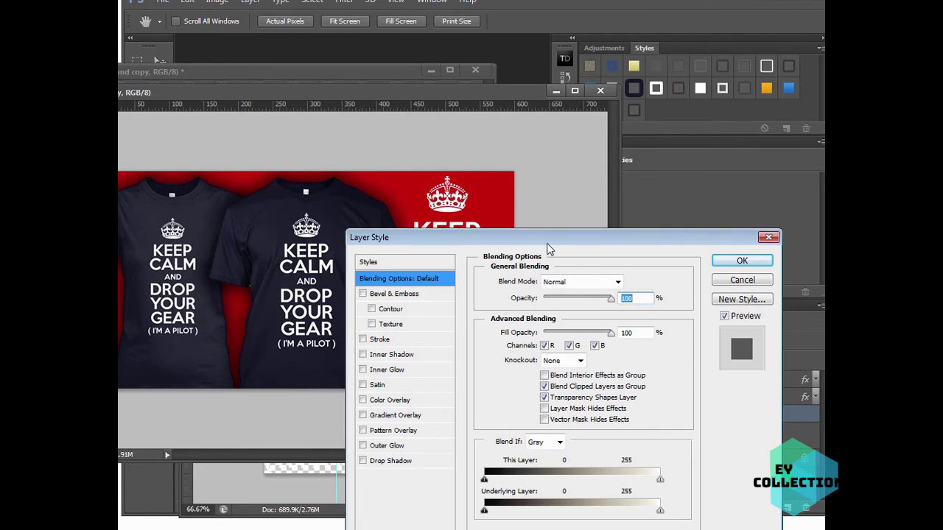
{"action": "left_click_drag", "start_coordinate": [549, 248], "coordinate": [545, 414]}
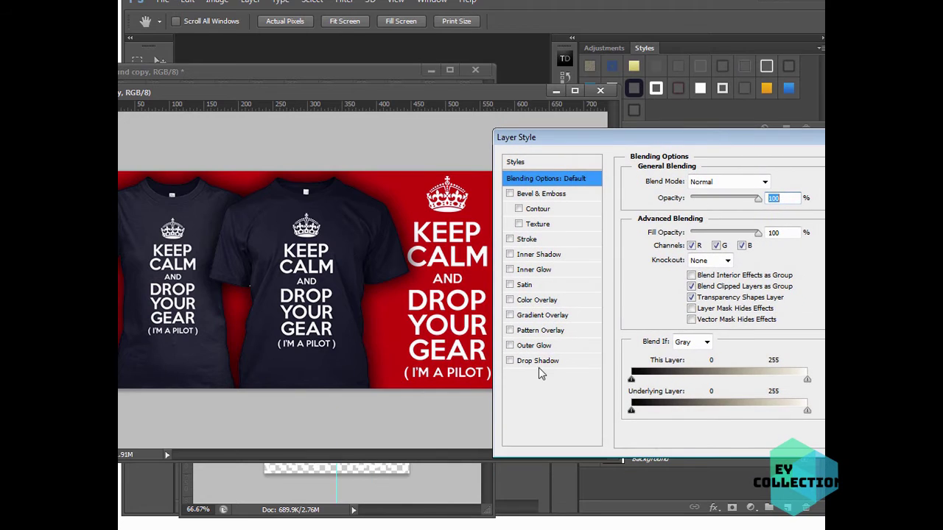
{"action": "left_click", "coordinate": [538, 361]}
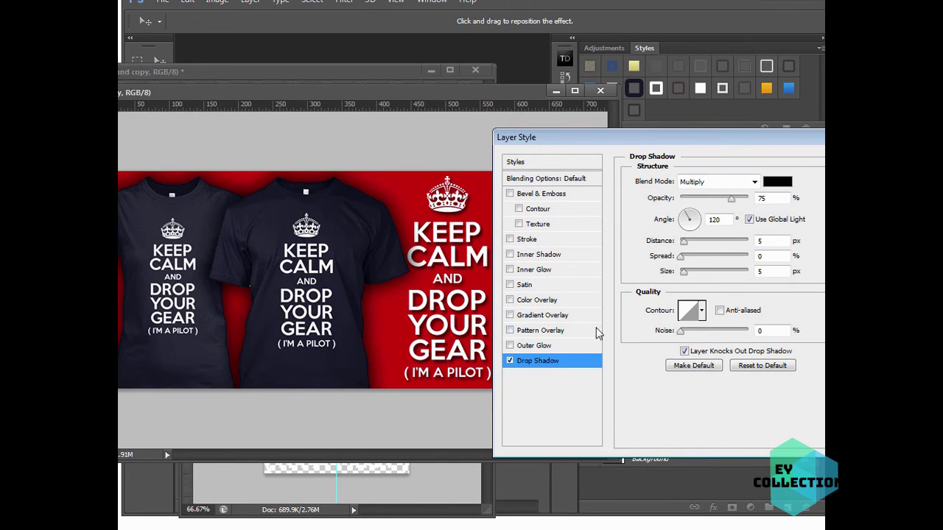
{"action": "left_click_drag", "start_coordinate": [683, 247], "coordinate": [679, 247]}
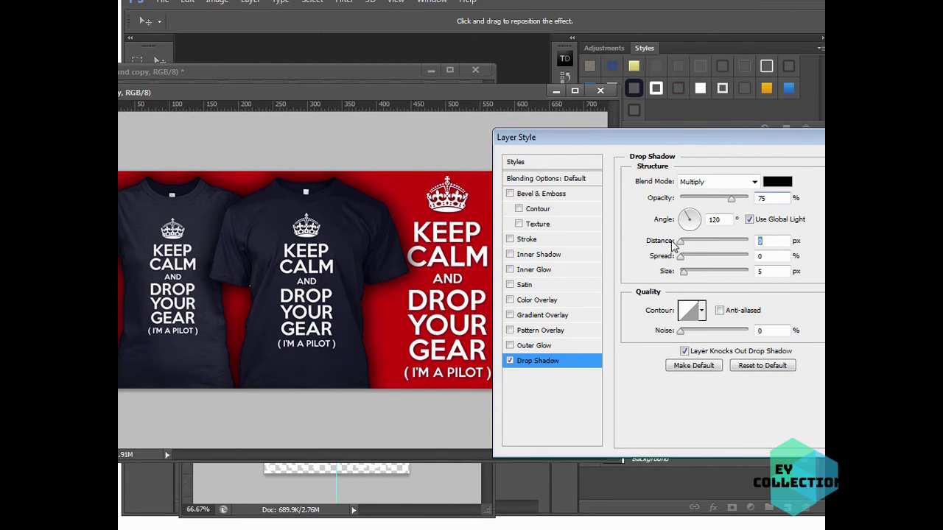
{"action": "left_click_drag", "start_coordinate": [685, 143], "coordinate": [737, 139]}
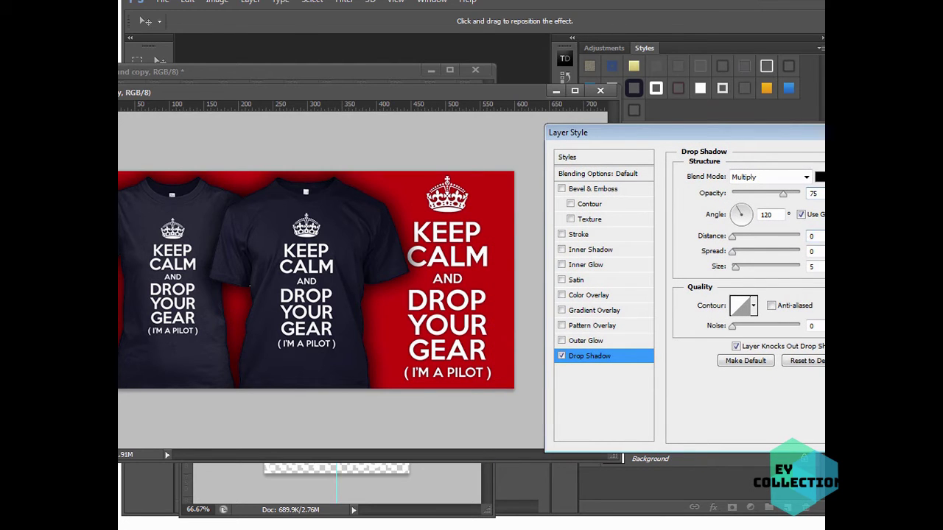
{"action": "key", "text": "Return"}
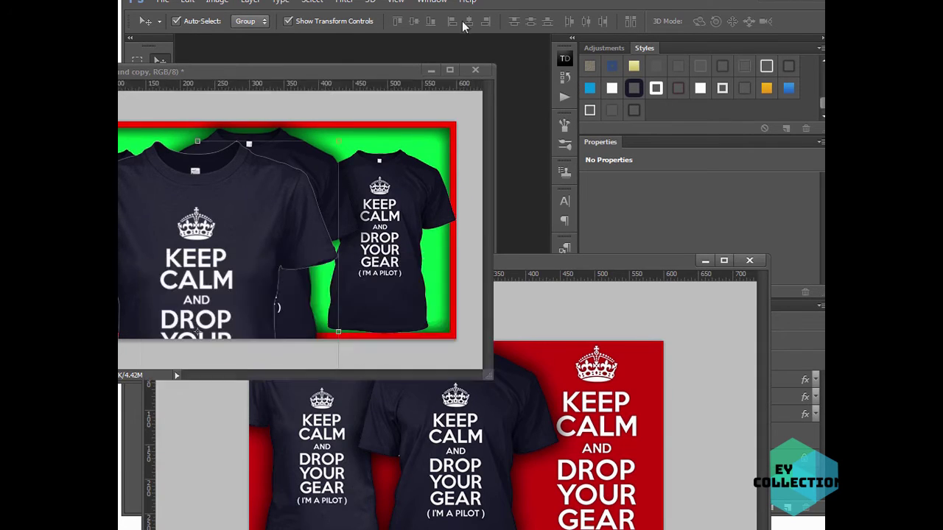
Hide the women's tee layer in ad-1.psd and save the image as ad-1.png with Smallest / Slow compression and no interlacing.
{"action": "left_click_drag", "start_coordinate": [627, 262], "coordinate": [405, 275]}
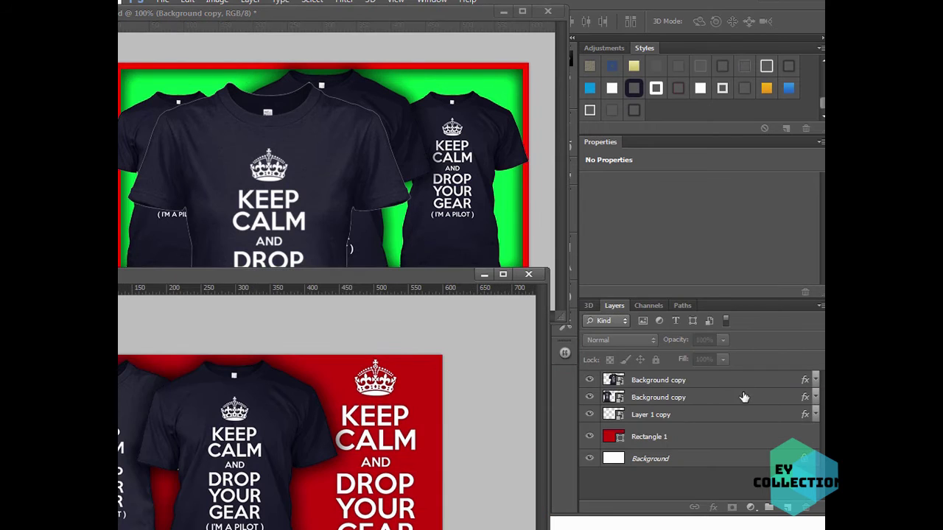
{"action": "left_click", "coordinate": [335, 156]}
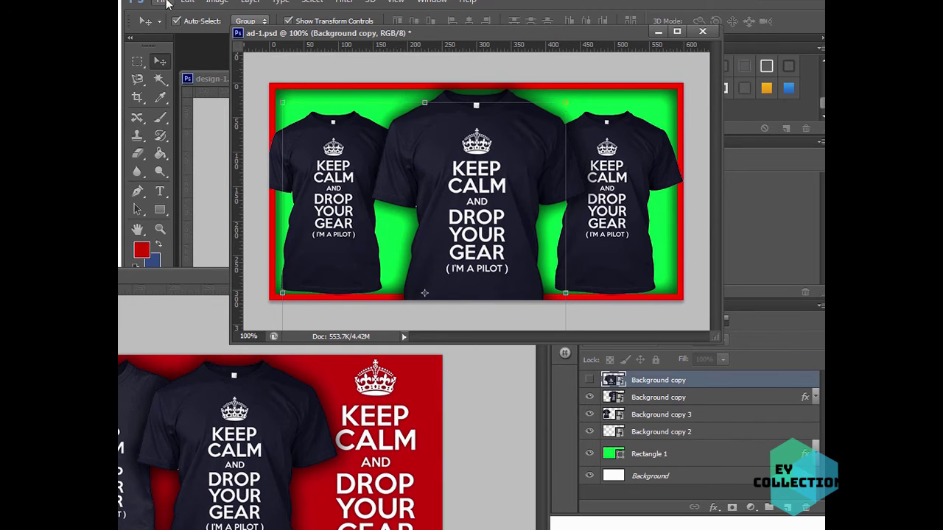
{"action": "left_click", "coordinate": [164, 2]}
{"action": "left_click", "coordinate": [199, 158]}
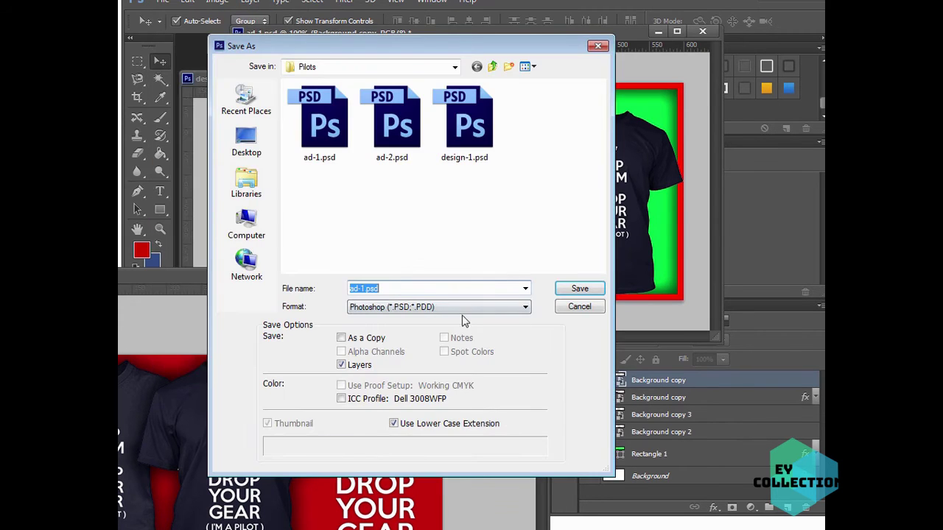
{"action": "left_click", "coordinate": [463, 310]}
{"action": "left_click", "coordinate": [442, 481]}
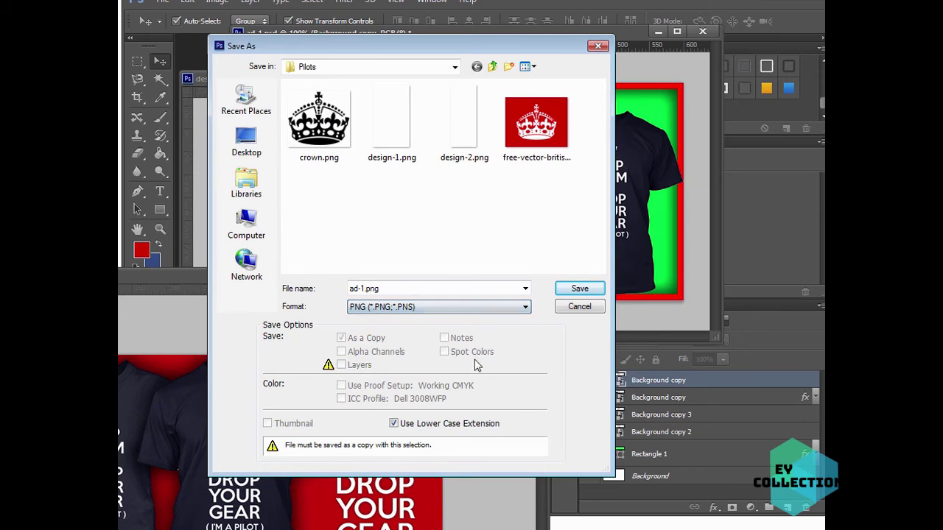
{"action": "left_click", "coordinate": [579, 288]}
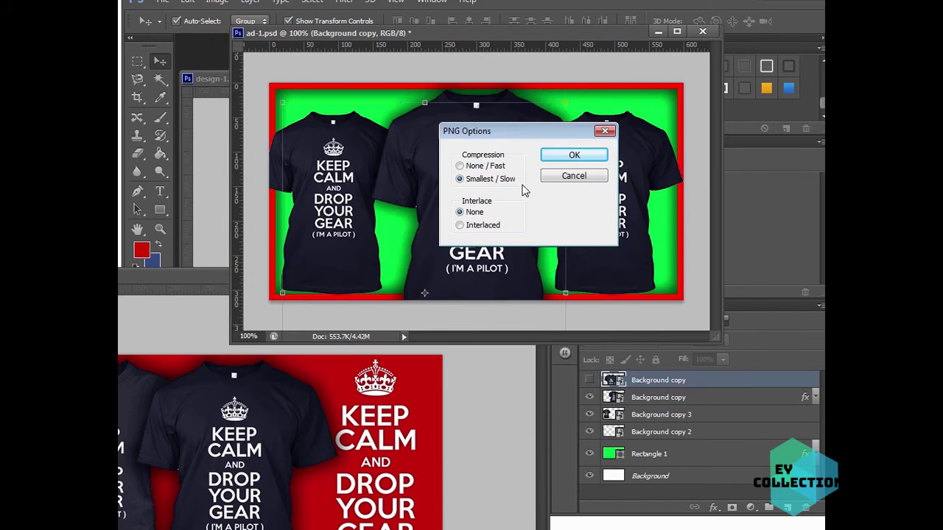
{"action": "left_click", "coordinate": [569, 155]}
Save the ad-2.psd composition as a PNG copy named ad-2.png in the Pilots folder.
{"action": "left_click_drag", "start_coordinate": [198, 281], "coordinate": [407, 75]}
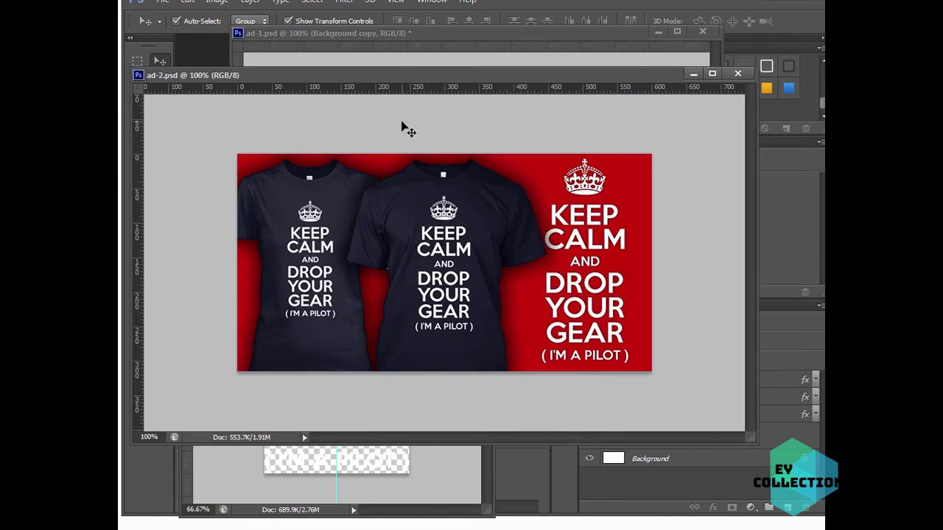
{"action": "left_click", "coordinate": [162, 1]}
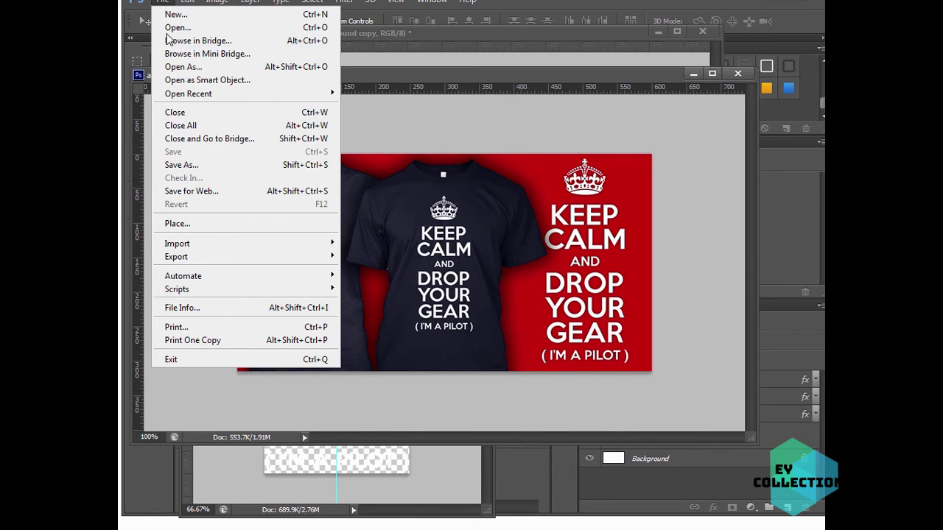
{"action": "left_click", "coordinate": [201, 167]}
{"action": "left_click", "coordinate": [431, 310]}
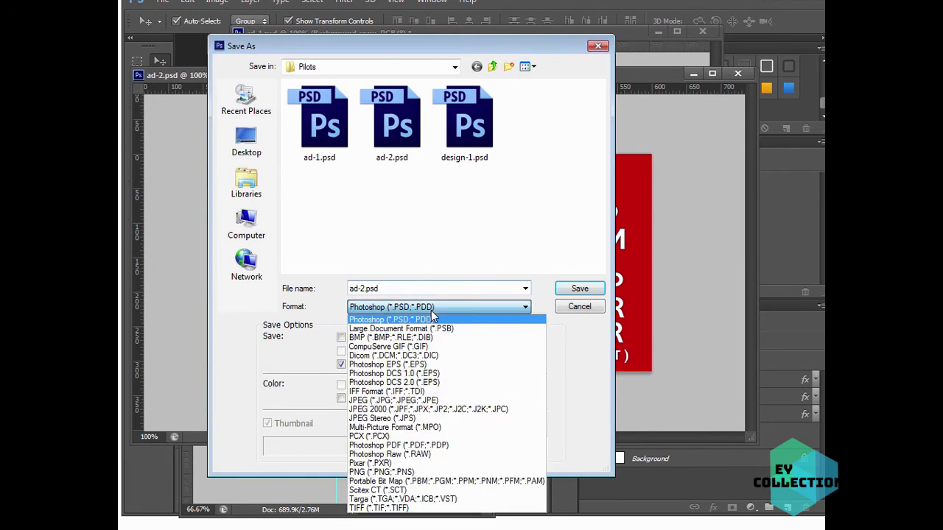
{"action": "left_click", "coordinate": [442, 464]}
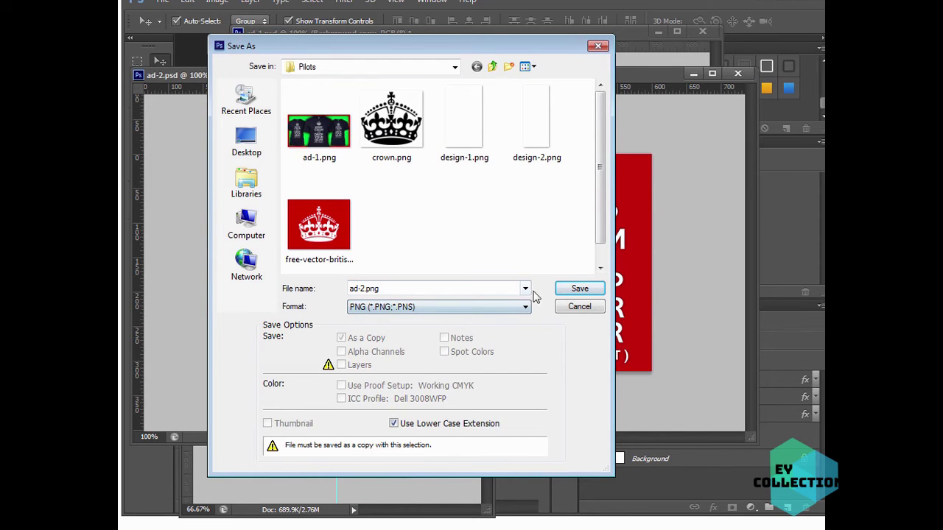
{"action": "left_click", "coordinate": [579, 289]}
{"action": "left_click", "coordinate": [576, 160]}
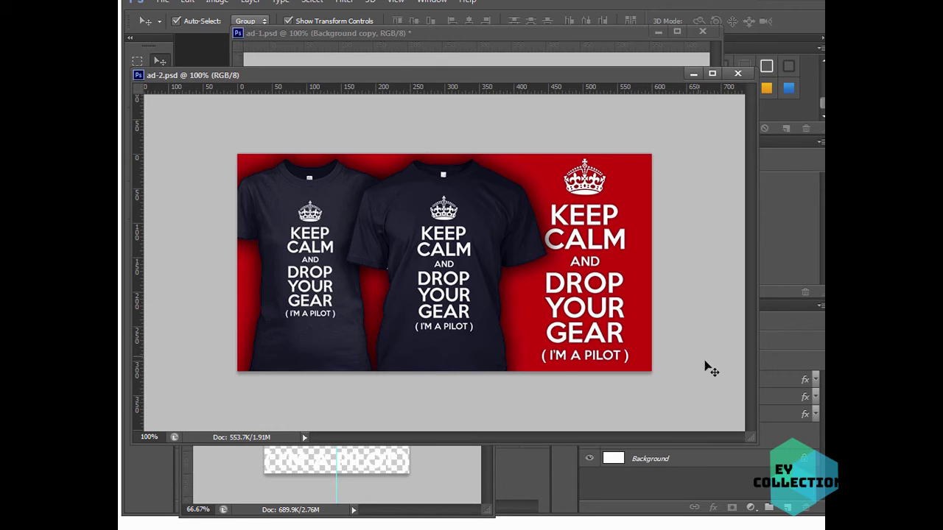
Rearrange the two ad document windows to view each image, and shrink the ad-2.psd window closely around its canvas.
{"action": "left_click_drag", "start_coordinate": [750, 441], "coordinate": [683, 391]}
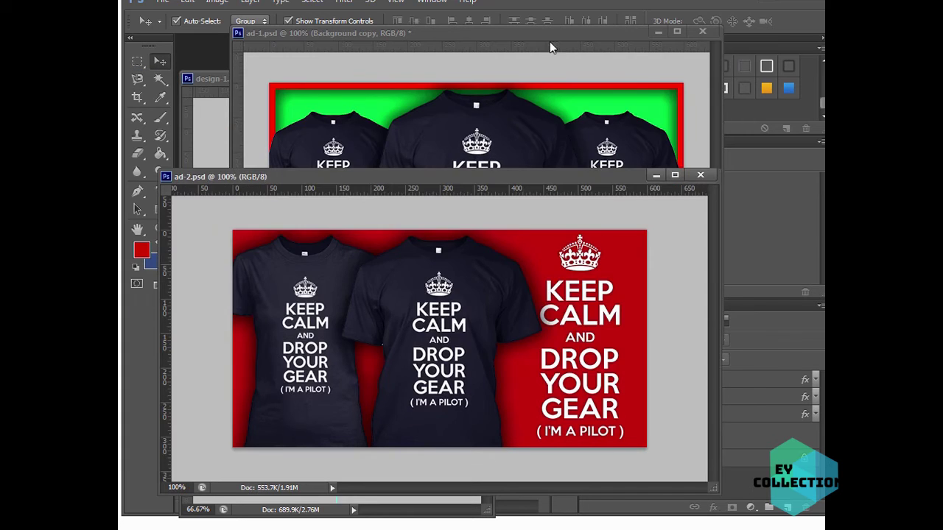
{"action": "left_click_drag", "start_coordinate": [549, 42], "coordinate": [533, 77]}
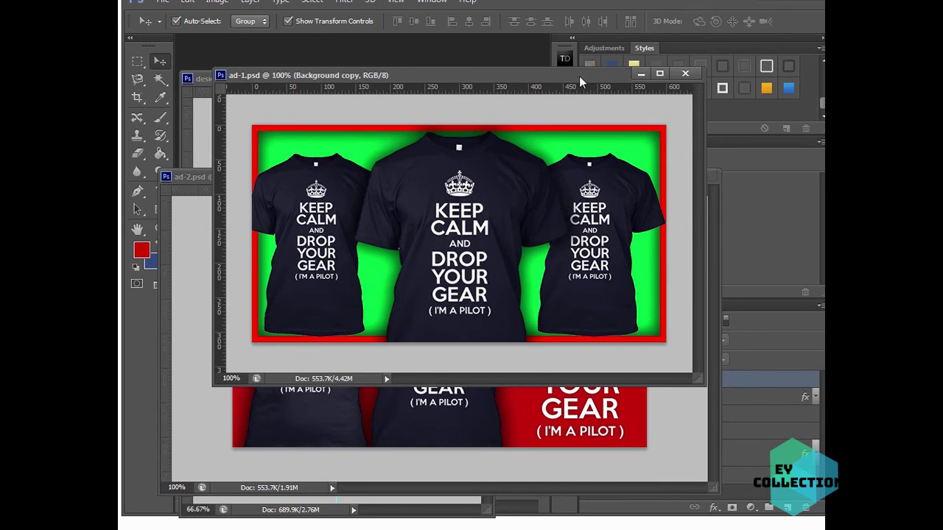
{"action": "left_click", "coordinate": [640, 74]}
{"action": "left_click_drag", "start_coordinate": [717, 80], "coordinate": [544, 57]}
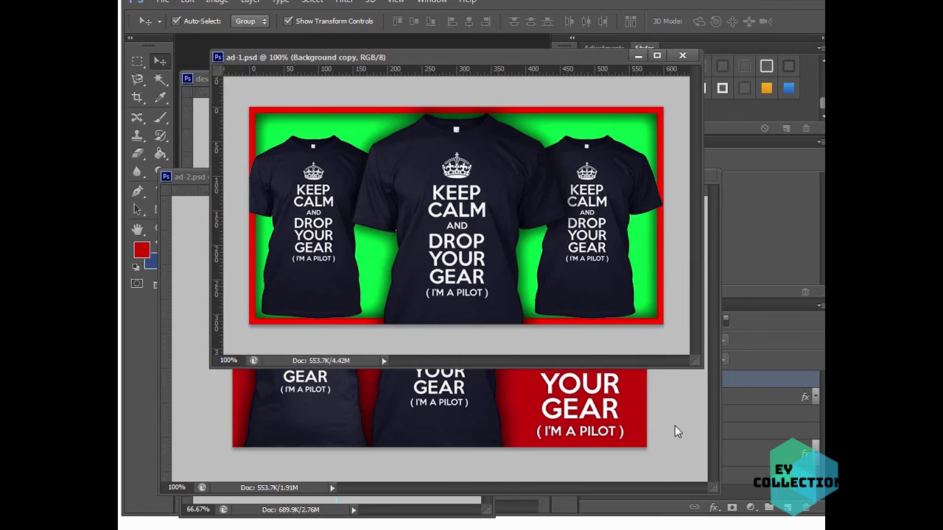
{"action": "left_click", "coordinate": [675, 426]}
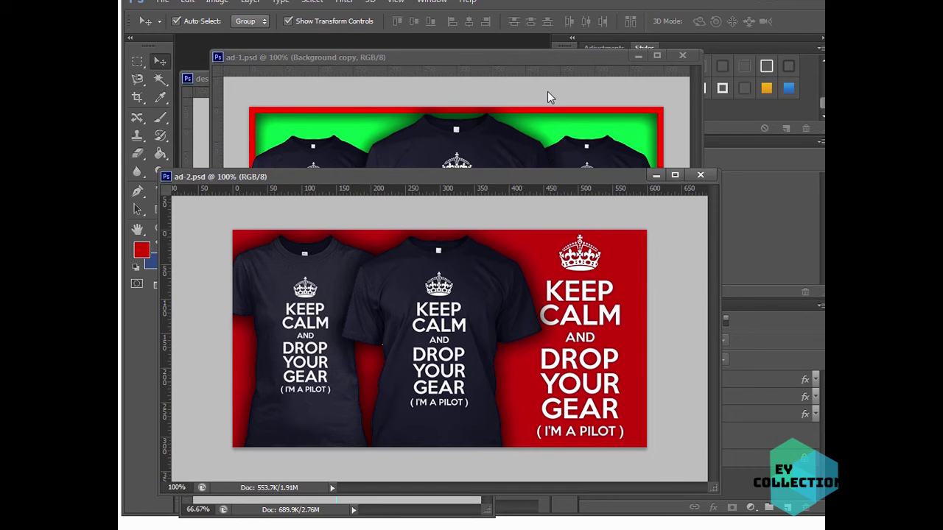
{"action": "left_click_drag", "start_coordinate": [442, 176], "coordinate": [447, 116]}
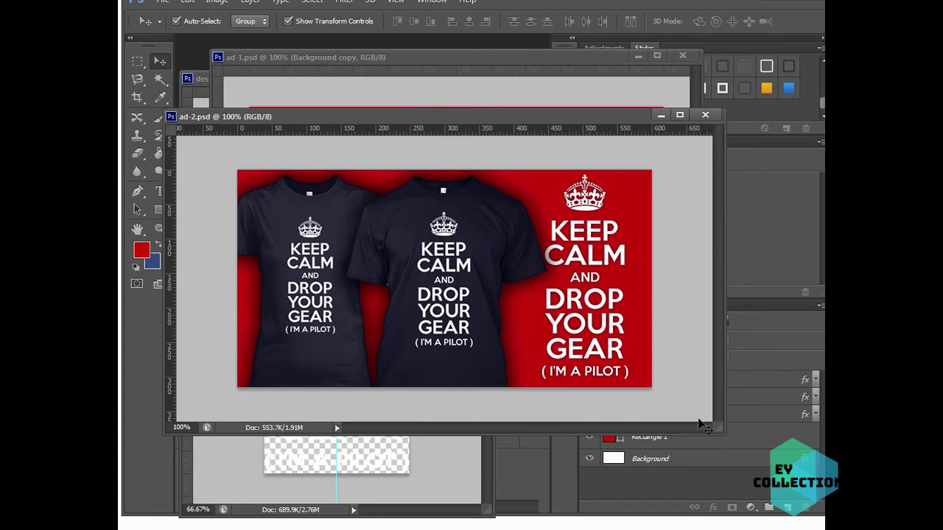
{"action": "left_click_drag", "start_coordinate": [718, 430], "coordinate": [635, 391]}
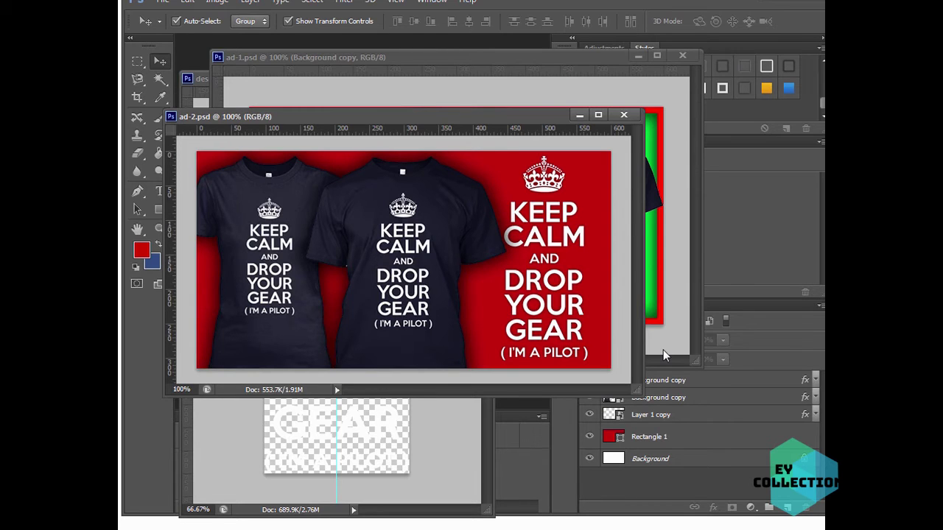
Compare the ad-1.psd and ad-2.psd compositions by alternately covering and uncovering one image with the other.
{"action": "left_click_drag", "start_coordinate": [494, 116], "coordinate": [527, 59]}
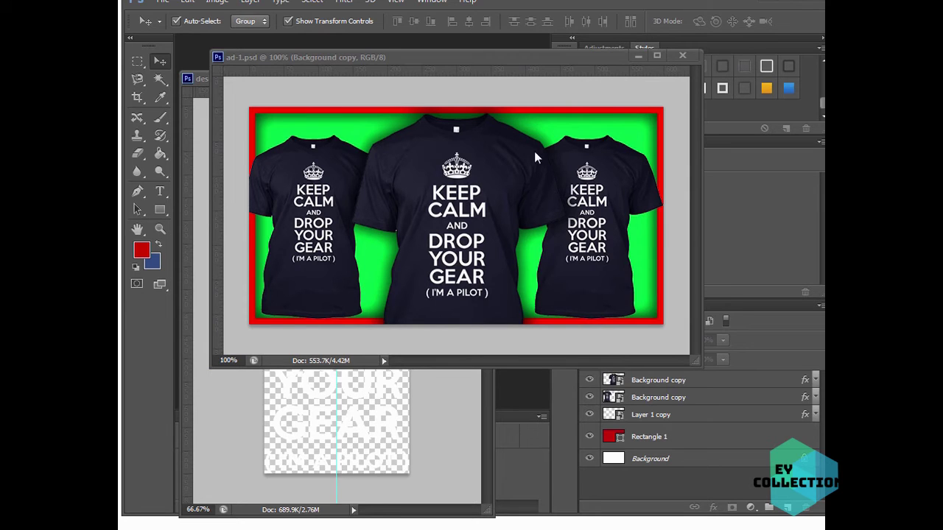
{"action": "left_click_drag", "start_coordinate": [602, 59], "coordinate": [602, 51]}
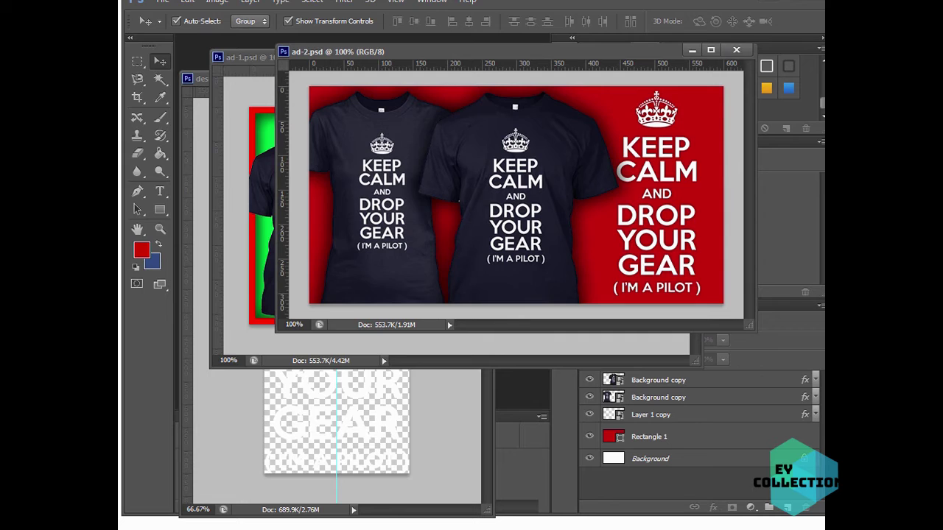
{"action": "left_click_drag", "start_coordinate": [625, 53], "coordinate": [735, 262]}
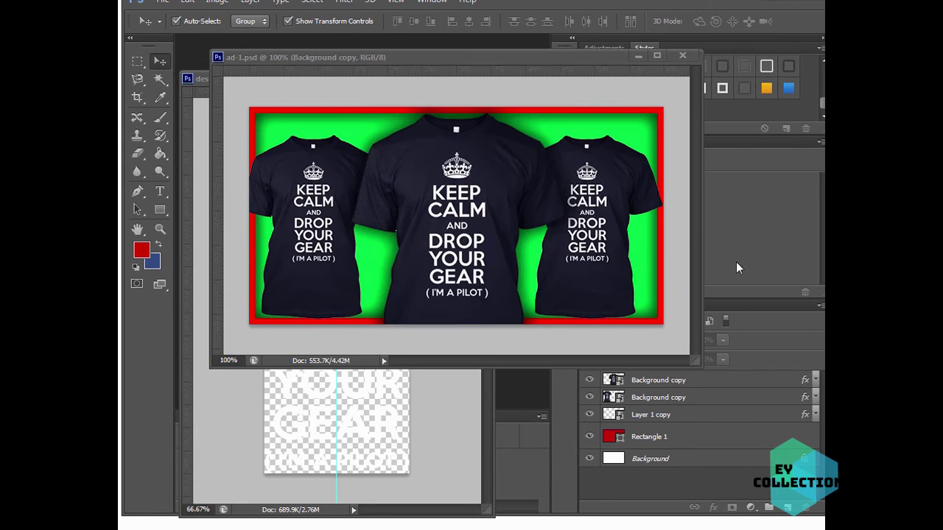
{"action": "left_click_drag", "start_coordinate": [588, 287], "coordinate": [676, 311]}
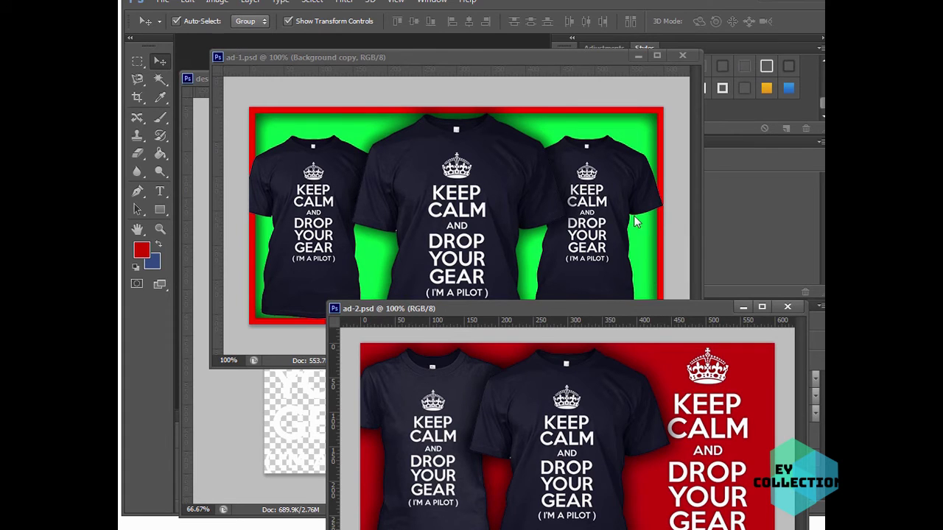
{"action": "left_click_drag", "start_coordinate": [698, 310], "coordinate": [611, 248]}
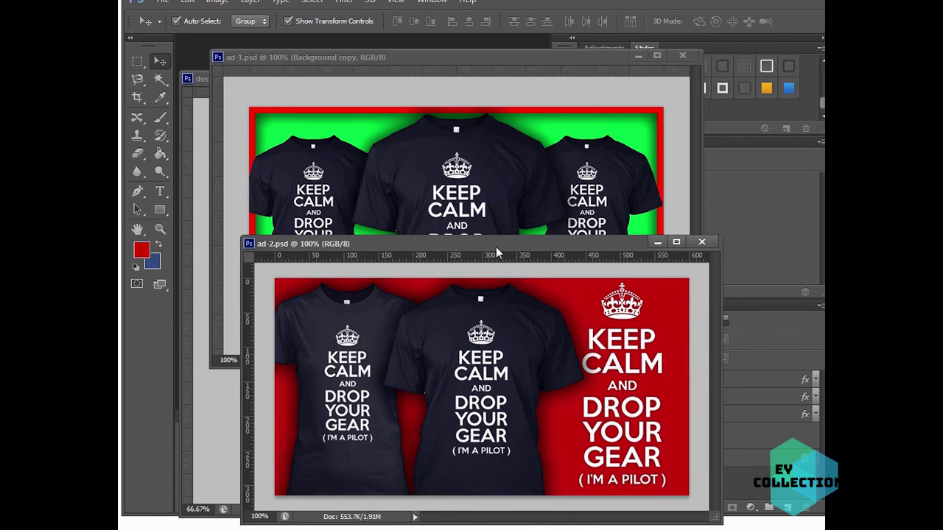
{"action": "left_click_drag", "start_coordinate": [495, 246], "coordinate": [469, 115]}
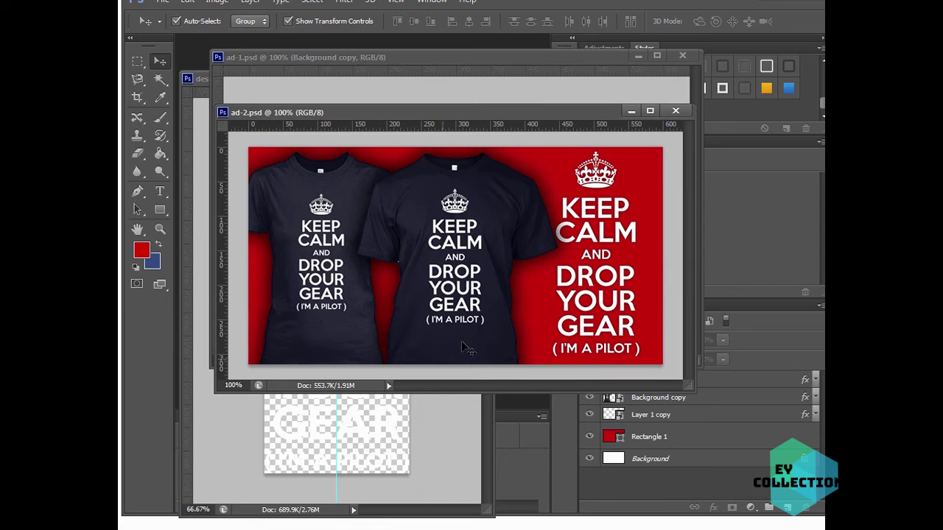
{"action": "left_click_drag", "start_coordinate": [514, 114], "coordinate": [512, 139]}
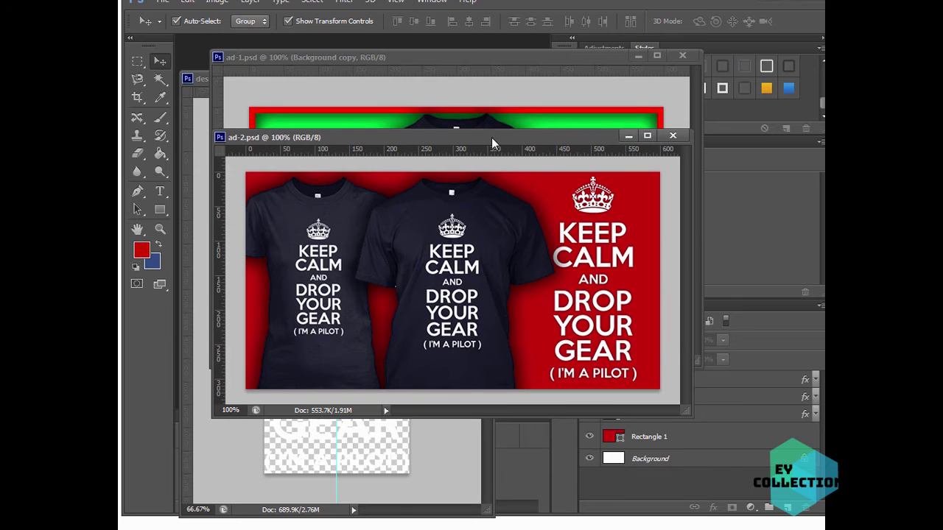
{"action": "left_click", "coordinate": [483, 121]}
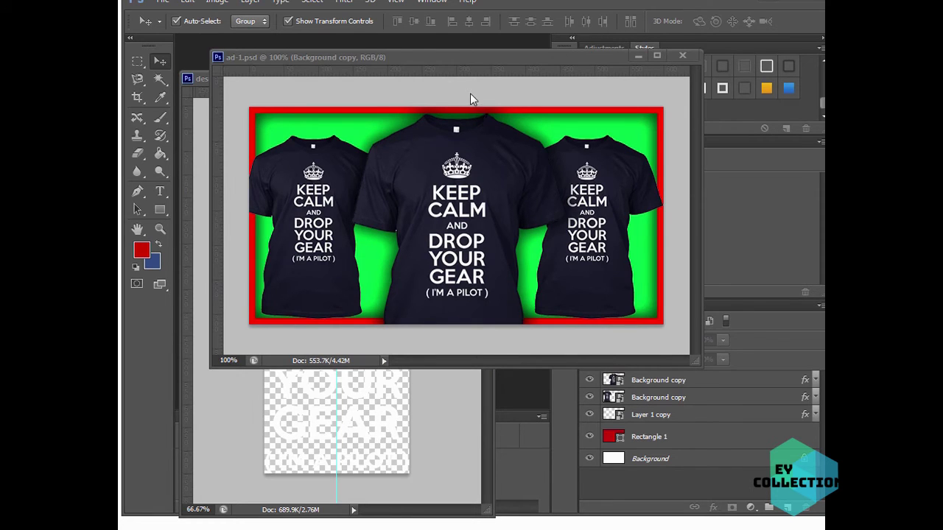
{"action": "key", "text": "ctrl+Tab"}
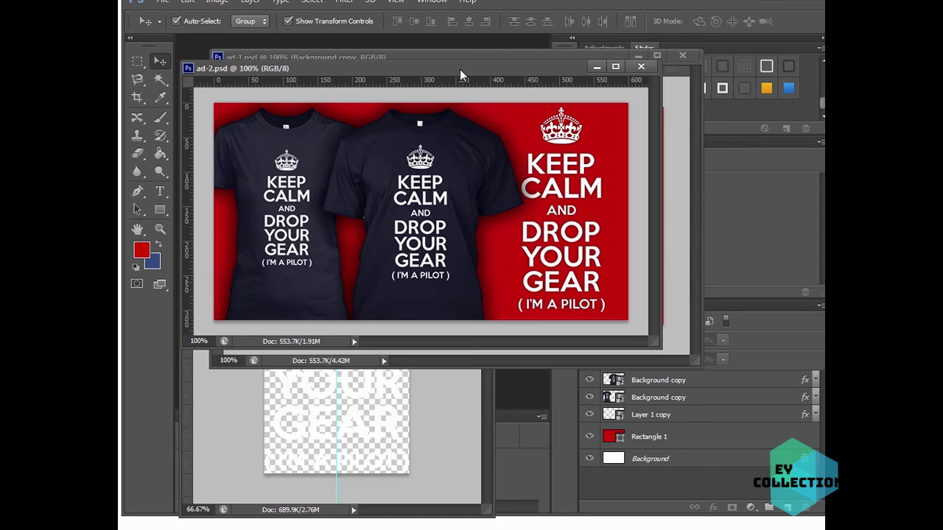
{"action": "left_click_drag", "start_coordinate": [459, 69], "coordinate": [464, 131]}
{"action": "key", "text": "ctrl+Tab"}
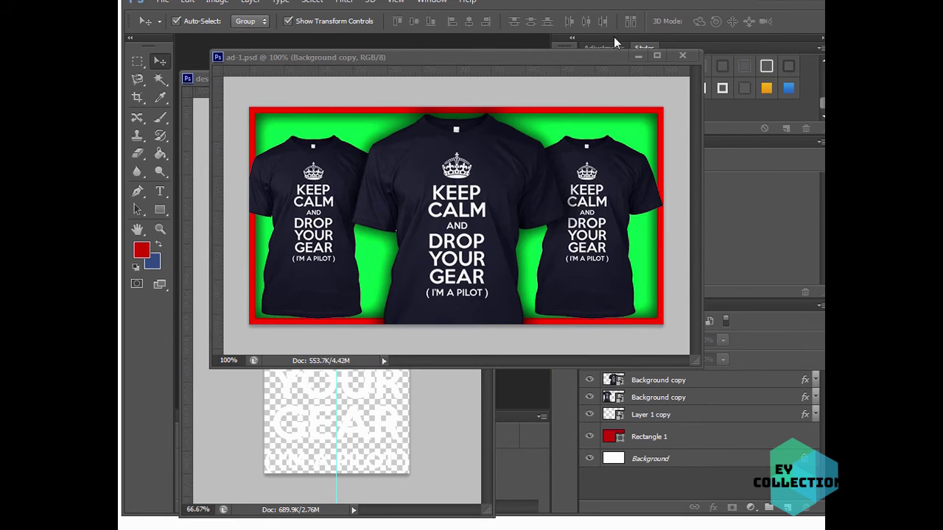
{"action": "key", "text": "ctrl+Tab"}
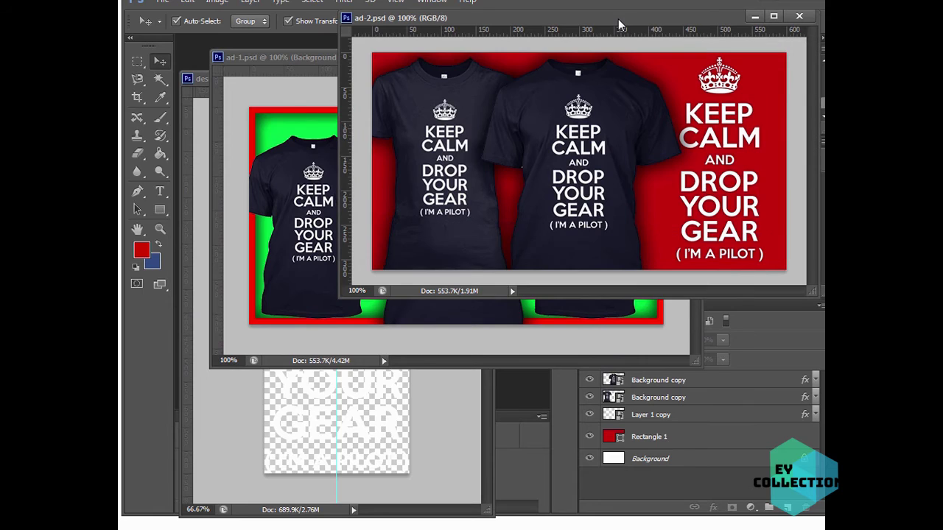
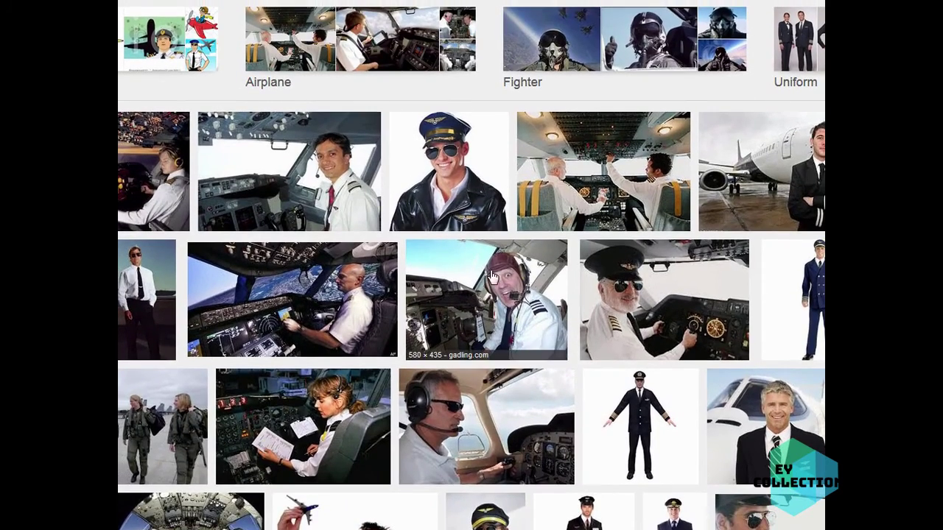
Switch to the browser's pilot image results and save the photo of the pilot in a leather helmet as happy-pilot-580.jpg in the Pilots folder.
{"action": "left_click", "coordinate": [492, 276]}
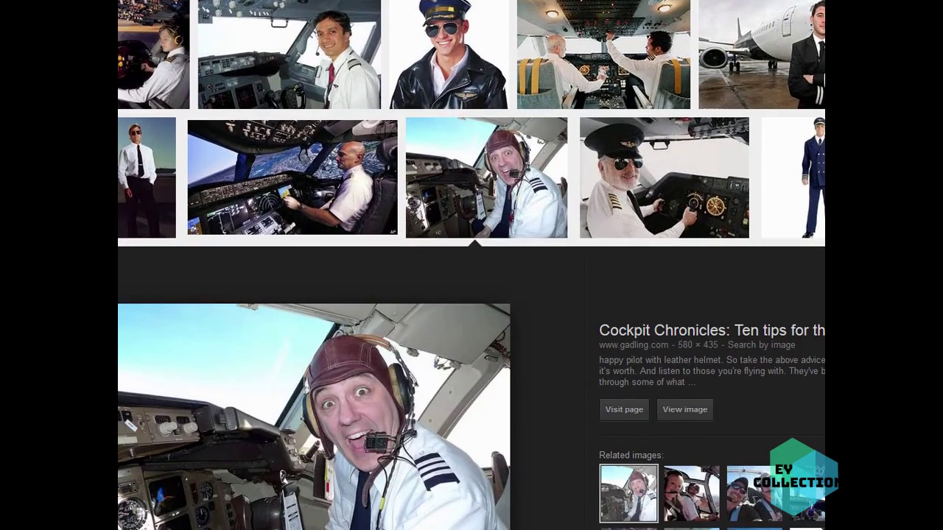
{"action": "scroll", "coordinate": [471, 295], "scroll_direction": "down", "scroll_amount": 3}
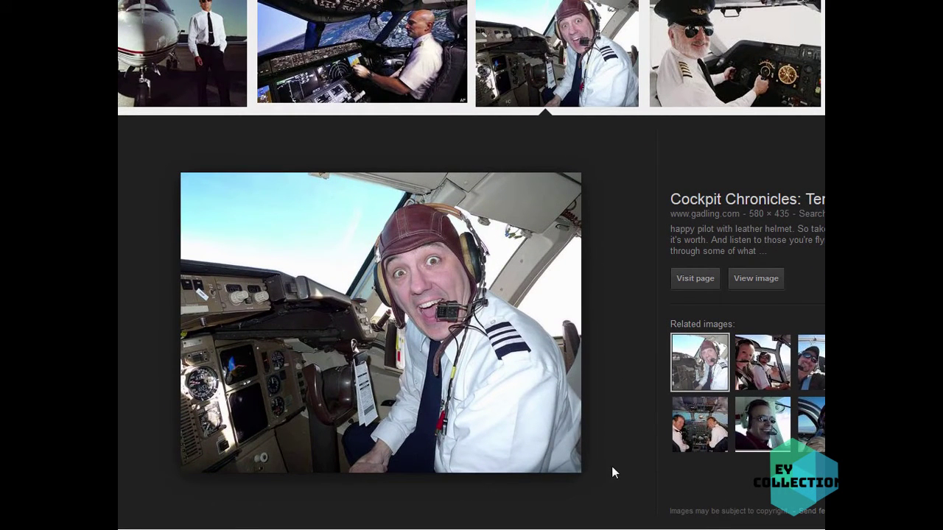
{"action": "right_click", "coordinate": [353, 262]}
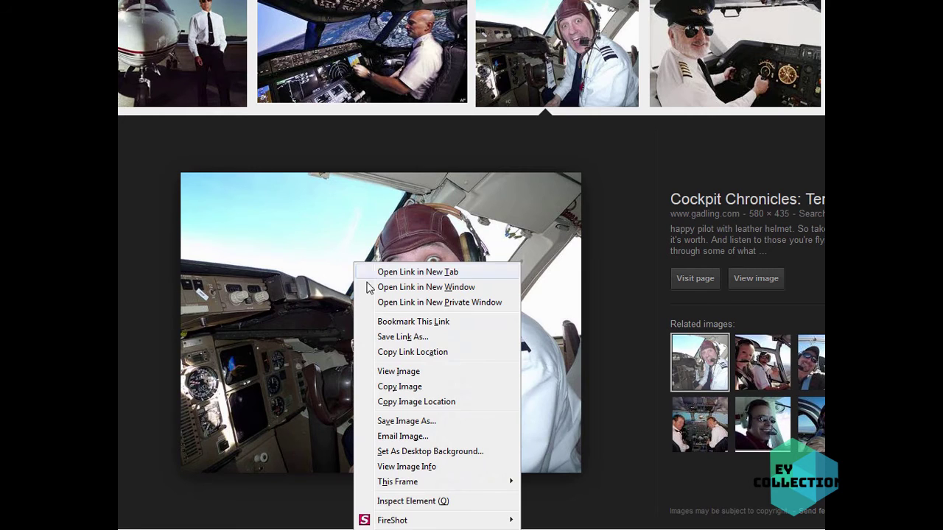
{"action": "left_click", "coordinate": [426, 420]}
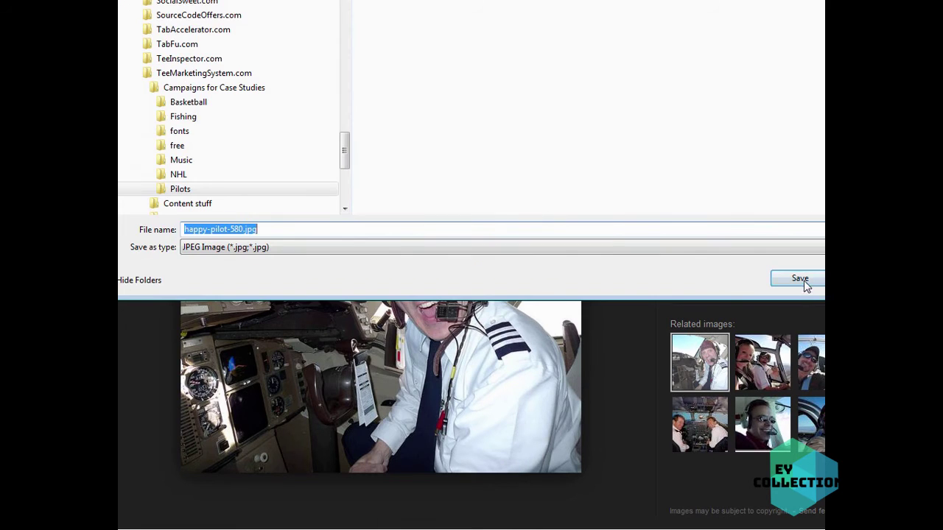
{"action": "left_click", "coordinate": [801, 279]}
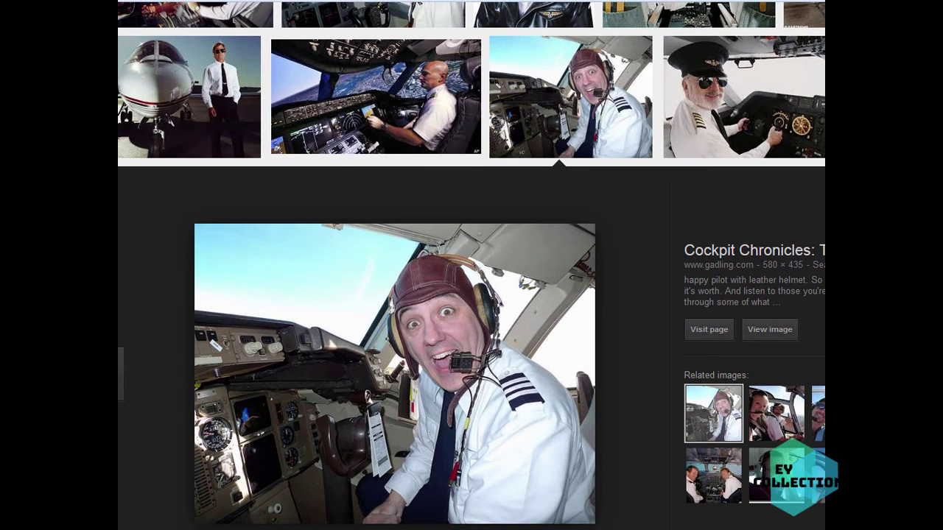
Examine the enlarged cockpit photo and the surrounding pilot pictures in the image results as possible ad material.
{"action": "scroll", "coordinate": [472, 294], "scroll_direction": "down", "scroll_amount": 1}
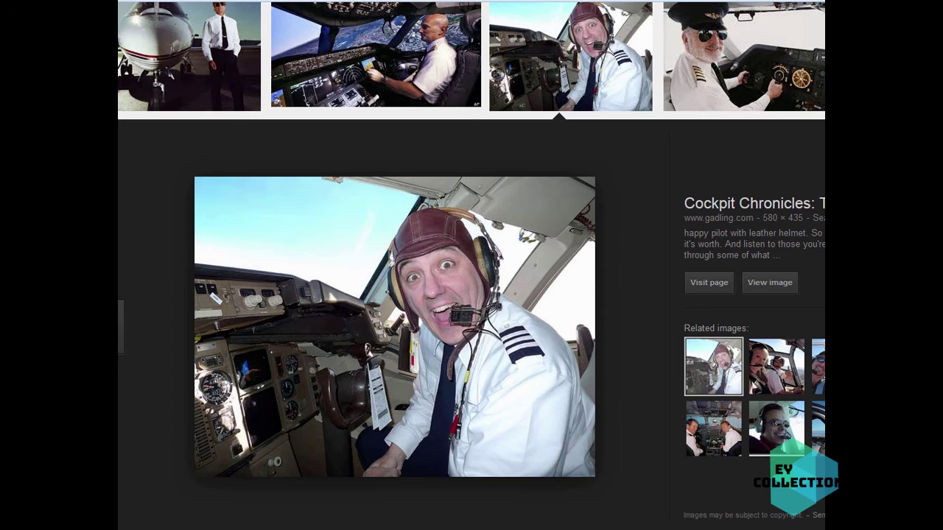
{"action": "scroll", "coordinate": [472, 295], "scroll_direction": "down", "scroll_amount": 1}
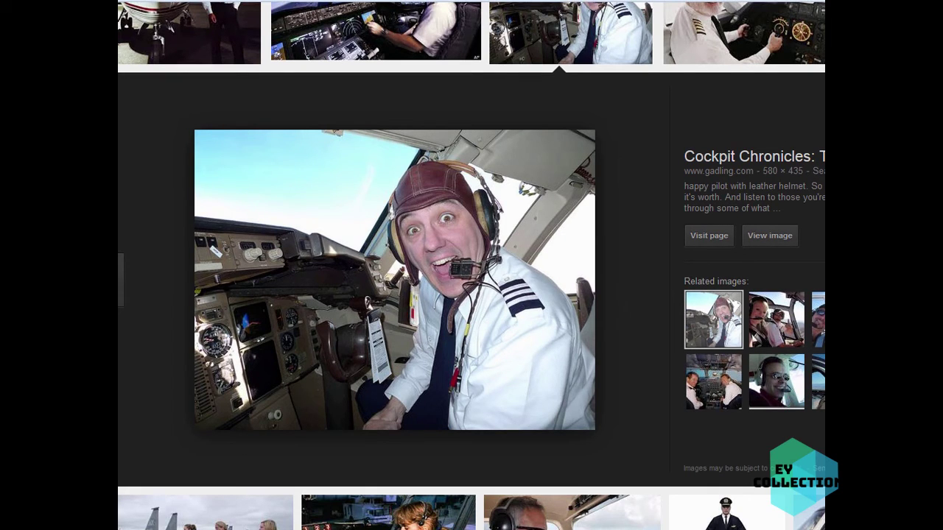
{"action": "scroll", "coordinate": [471, 294], "scroll_direction": "up", "scroll_amount": 1}
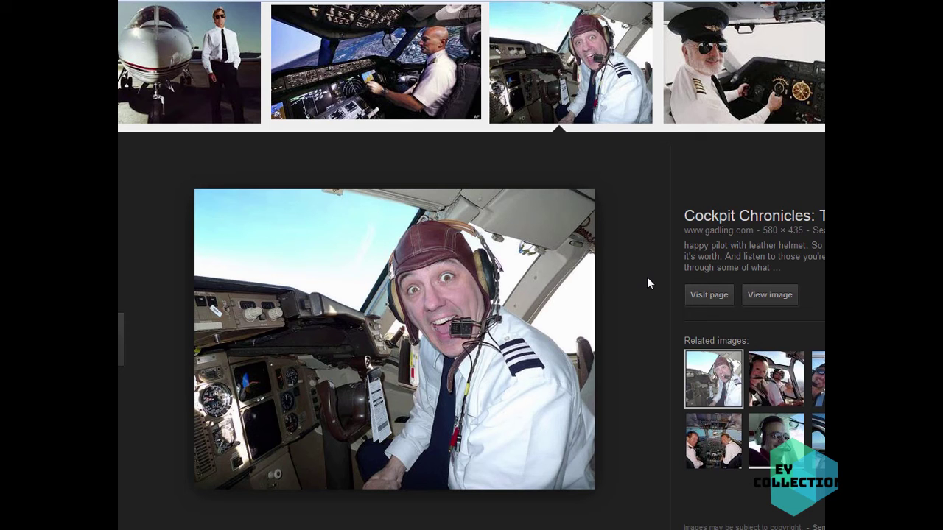
{"action": "scroll", "coordinate": [651, 306], "scroll_direction": "up", "scroll_amount": 3}
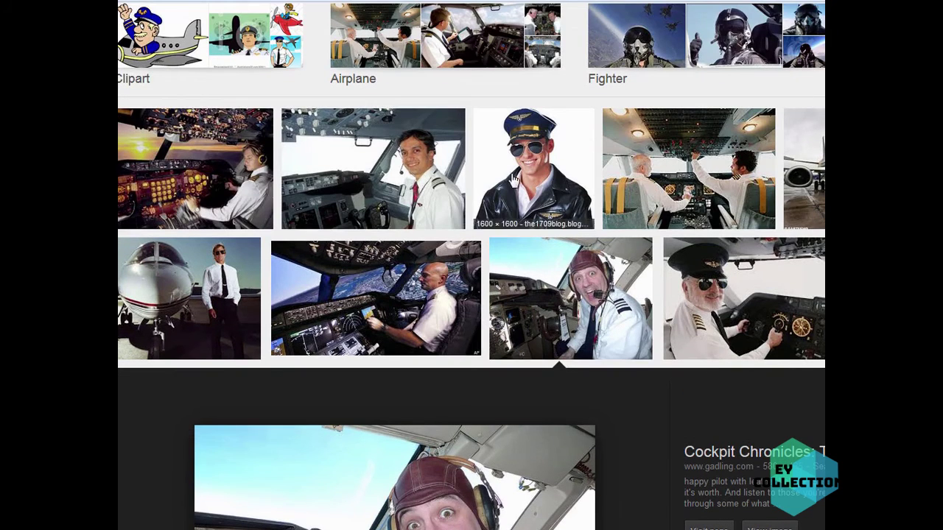
{"action": "scroll", "coordinate": [521, 340], "scroll_direction": "down", "scroll_amount": 3}
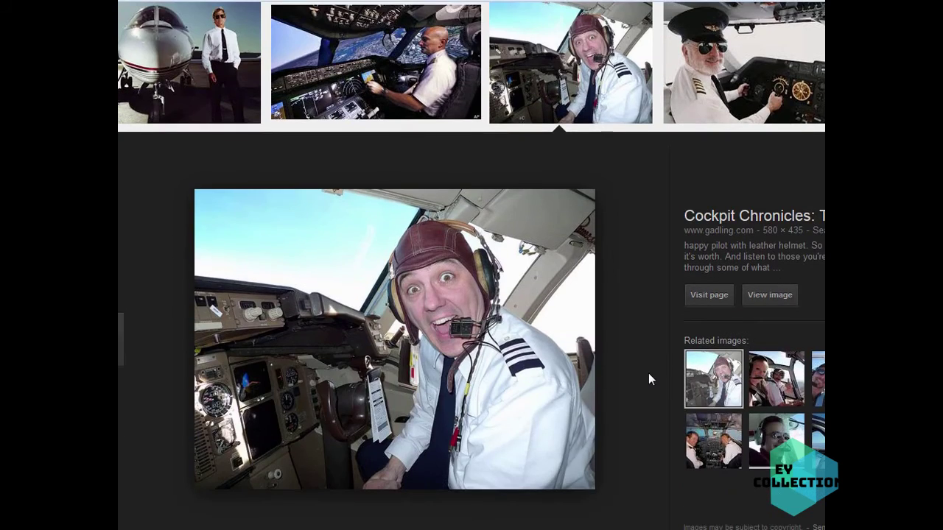
{"action": "scroll", "coordinate": [652, 373], "scroll_direction": "down", "scroll_amount": 1}
{"action": "scroll", "coordinate": [651, 372], "scroll_direction": "up", "scroll_amount": 1}
{"action": "scroll", "coordinate": [651, 373], "scroll_direction": "down", "scroll_amount": 1}
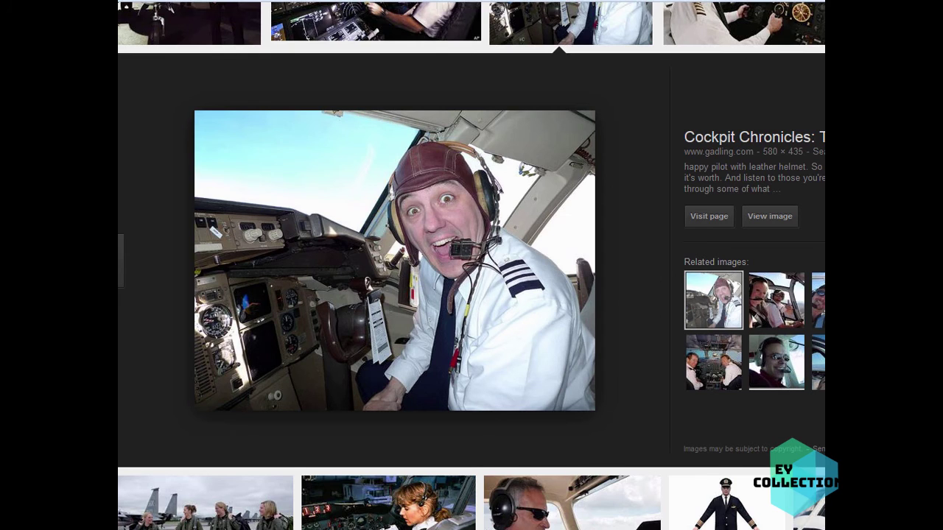
{"action": "scroll", "coordinate": [601, 312], "scroll_direction": "up", "scroll_amount": 5}
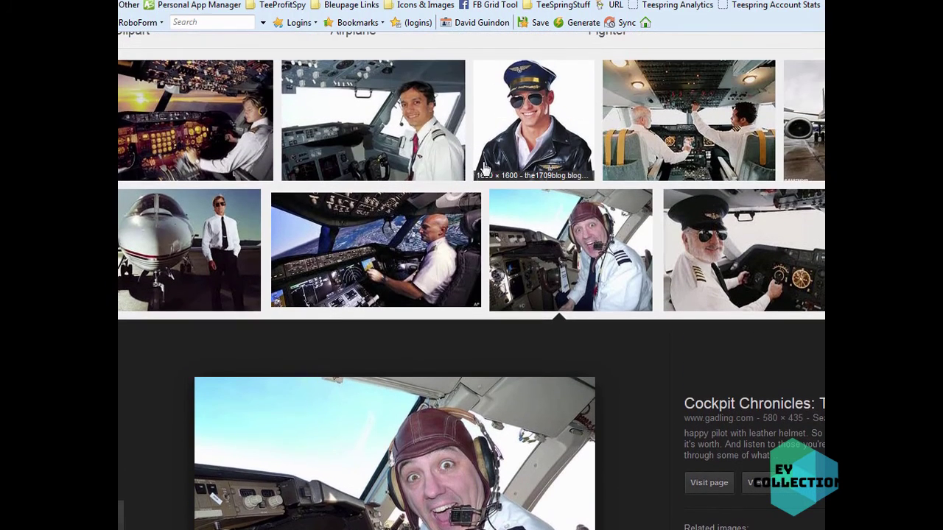
{"action": "scroll", "coordinate": [647, 377], "scroll_direction": "down", "scroll_amount": 4}
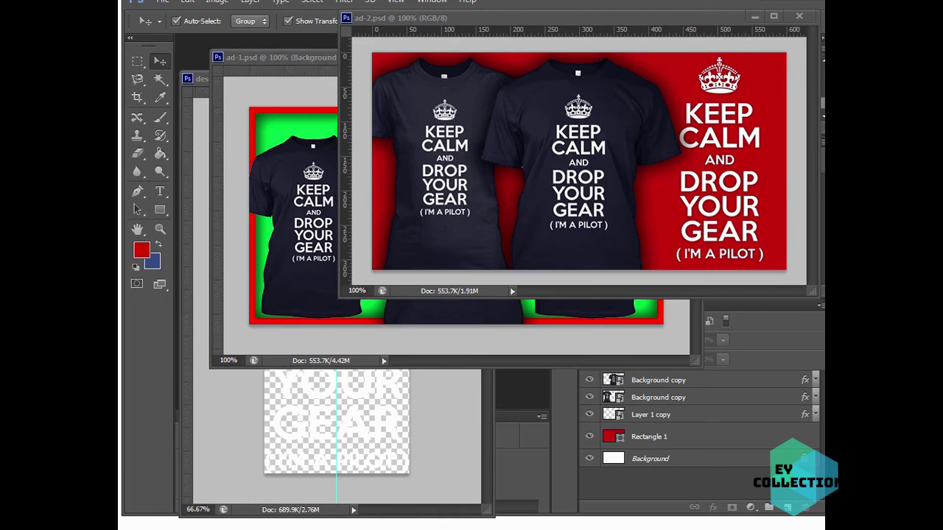
Switch back to Photoshop and create a new 600 × 315 pixel RGB document at 72 pixels/inch with a white background.
{"action": "left_click_drag", "start_coordinate": [536, 20], "coordinate": [444, 109]}
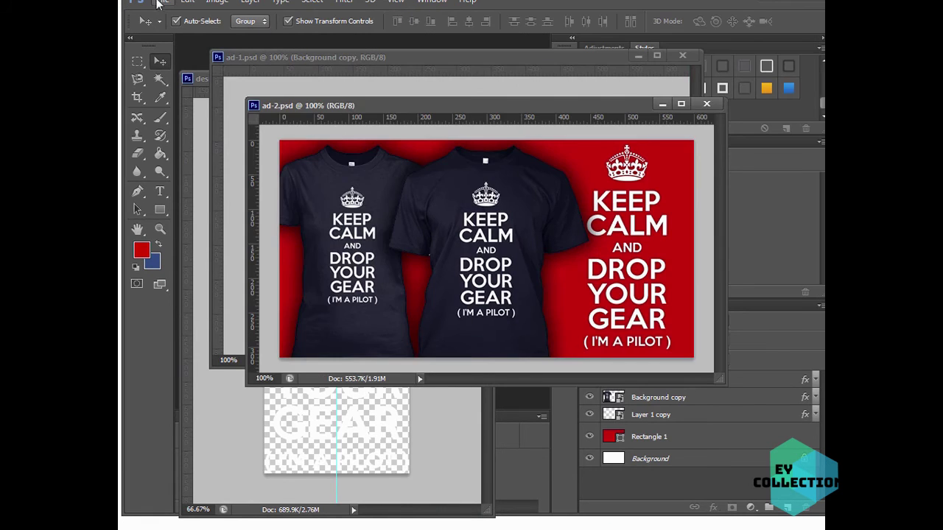
{"action": "left_click", "coordinate": [161, 2]}
{"action": "left_click", "coordinate": [173, 12]}
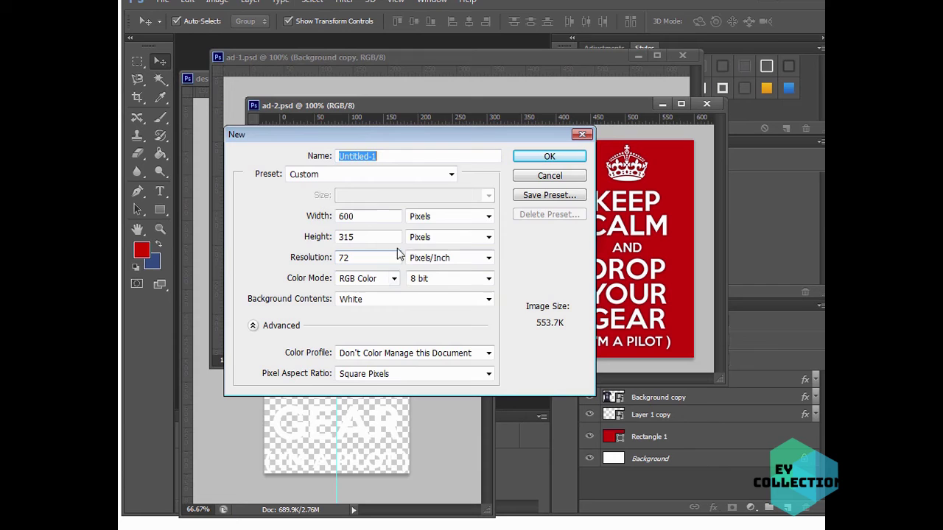
{"action": "left_click", "coordinate": [547, 156]}
Open the happy-pilot-580.jpg photo from the Pilots folder.
{"action": "left_click", "coordinate": [162, 2]}
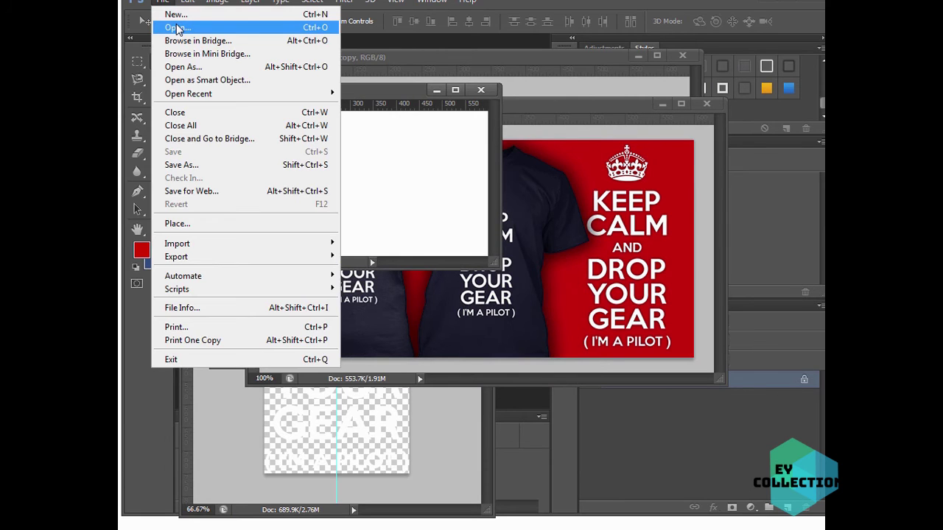
{"action": "left_click", "coordinate": [177, 28]}
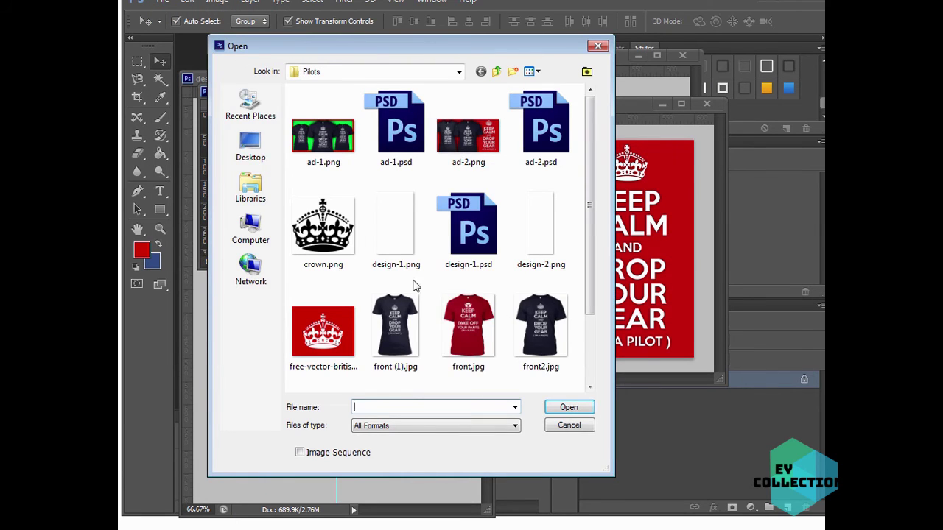
{"action": "scroll", "coordinate": [593, 244], "scroll_direction": "down", "scroll_amount": 3}
{"action": "left_click", "coordinate": [326, 339]}
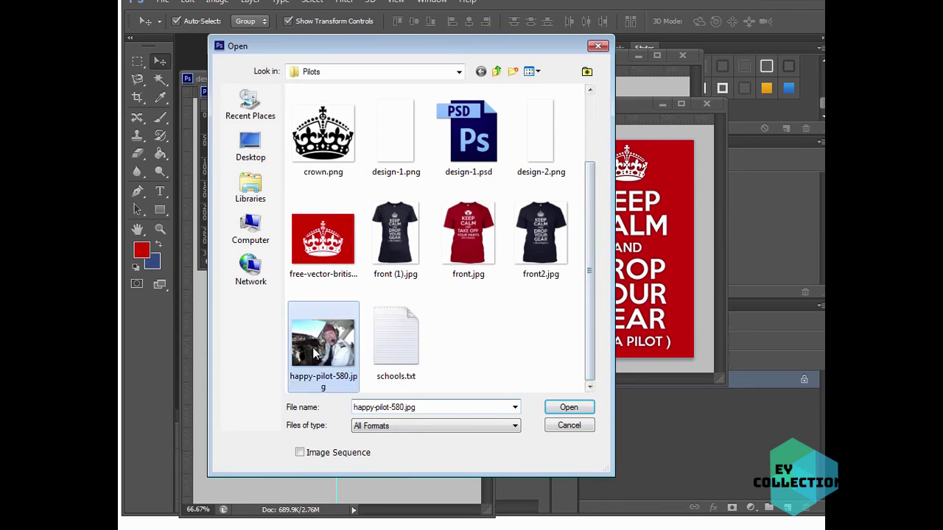
{"action": "left_click", "coordinate": [569, 407]}
{"action": "left_click", "coordinate": [582, 279]}
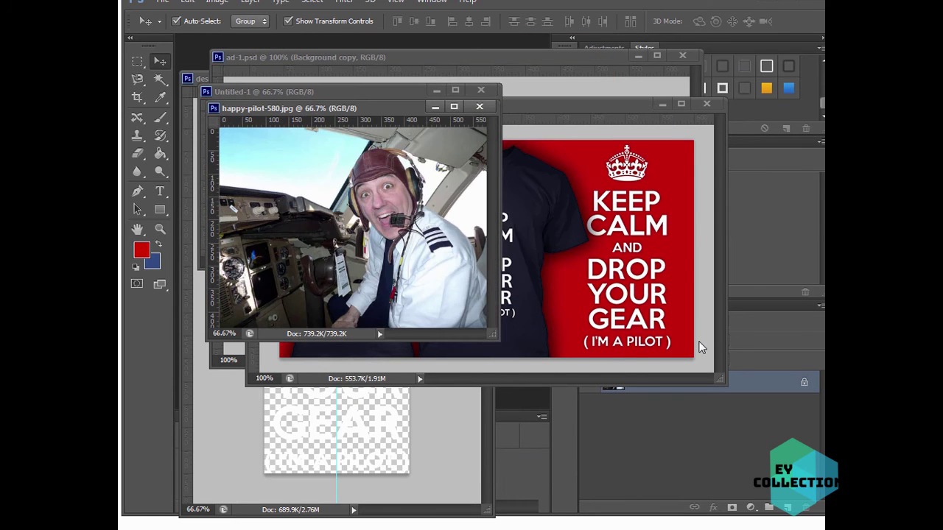
Copy the pilot photo into the blank 600 × 315 document, enlarge that document's window and shift the photo over the white area.
{"action": "left_click_drag", "start_coordinate": [357, 111], "coordinate": [650, 161]}
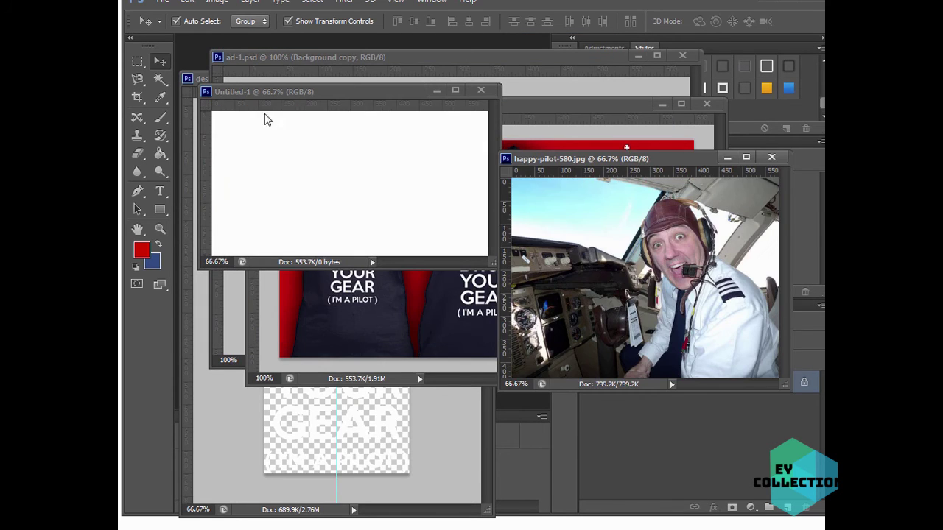
{"action": "left_click_drag", "start_coordinate": [647, 277], "coordinate": [395, 195]}
{"action": "left_click_drag", "start_coordinate": [490, 263], "coordinate": [726, 433]}
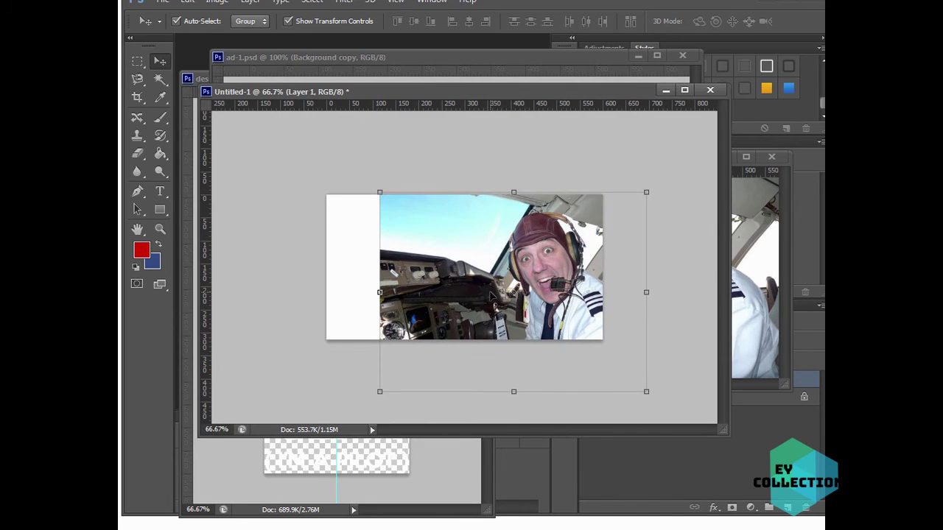
{"action": "left_click_drag", "start_coordinate": [495, 281], "coordinate": [428, 258]}
Close happy-pilot-580.jpg and ad-2.psd and minimize ad-1.psd, leaving the new pilot composition in front.
{"action": "left_click", "coordinate": [771, 156]}
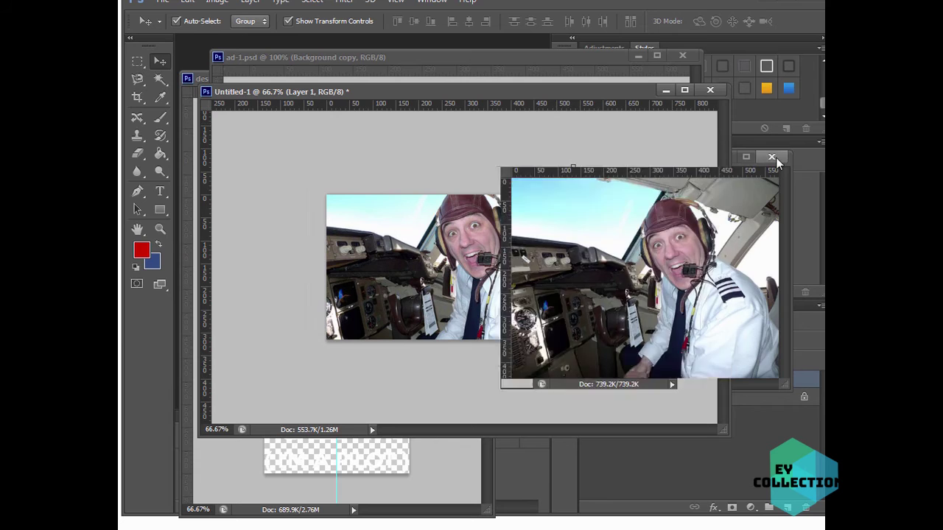
{"action": "left_click", "coordinate": [771, 156]}
{"action": "key", "text": "ctrl+Tab"}
{"action": "key", "text": "ctrl+Tab"}
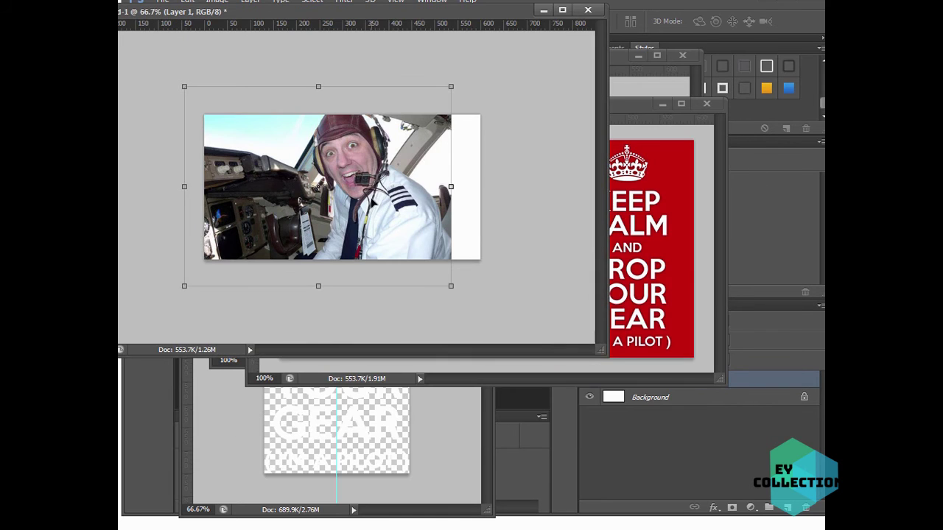
{"action": "left_click_drag", "start_coordinate": [372, 199], "coordinate": [368, 202]}
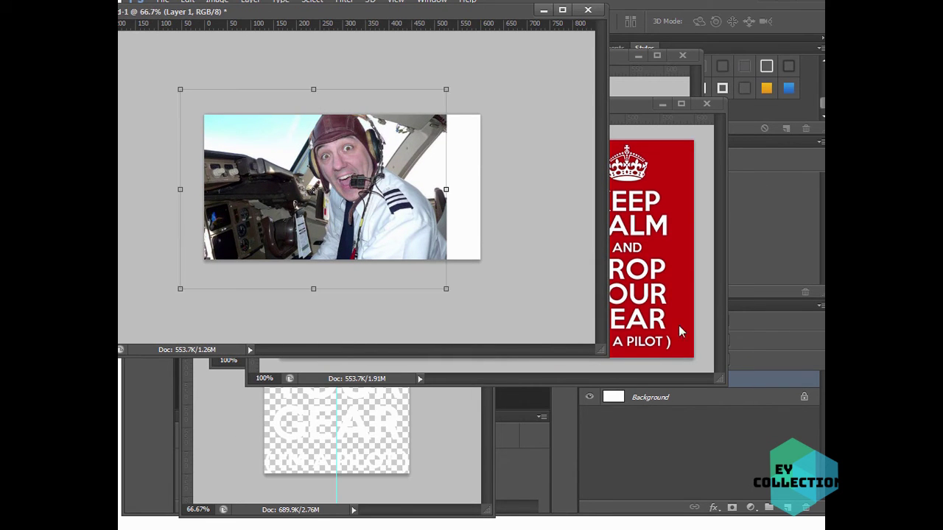
{"action": "left_click", "coordinate": [706, 103]}
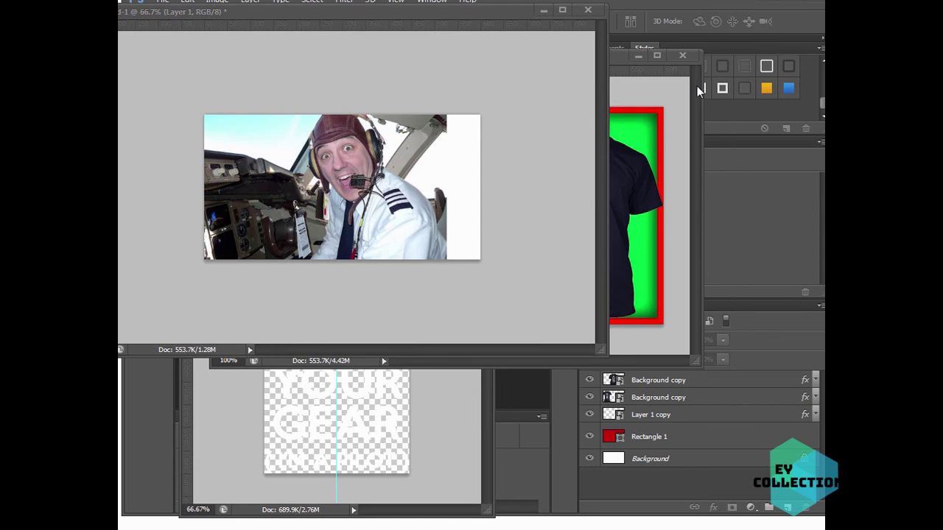
{"action": "left_click", "coordinate": [637, 56]}
{"action": "left_click_drag", "start_coordinate": [451, 13], "coordinate": [434, 54]}
Convert the pilot photo layer to a Smart Object and scale it to about 72.6%, flush with the canvas's right edge.
{"action": "right_click", "coordinate": [684, 381]}
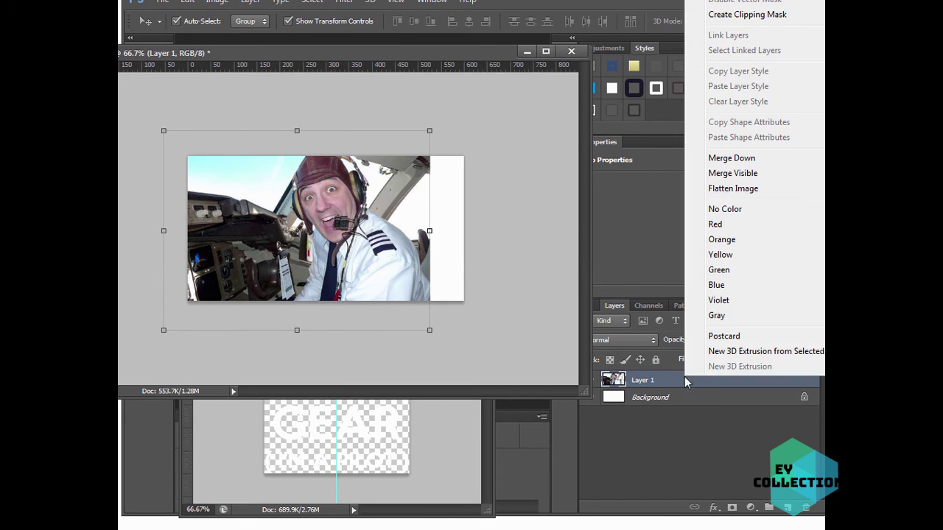
{"action": "key", "text": "Escape"}
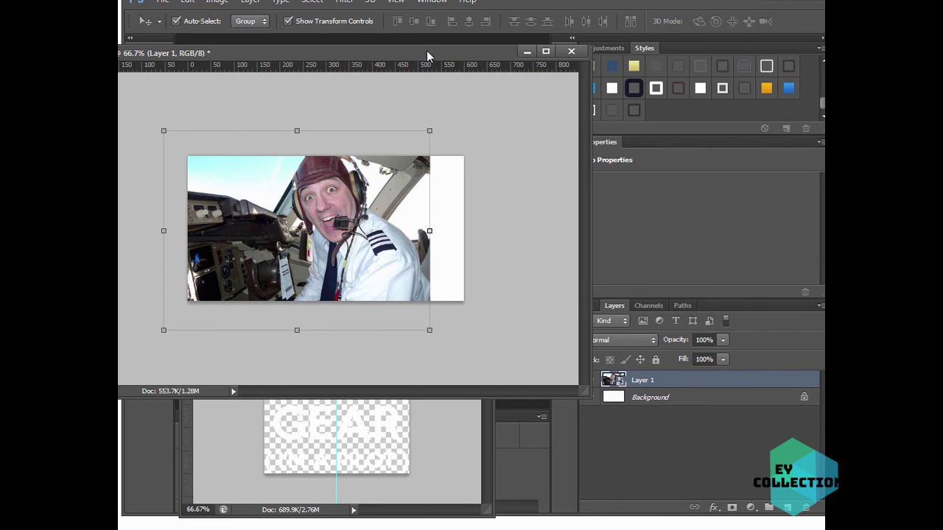
{"action": "left_click_drag", "start_coordinate": [427, 50], "coordinate": [597, 51]}
{"action": "left_click_drag", "start_coordinate": [521, 193], "coordinate": [559, 215]}
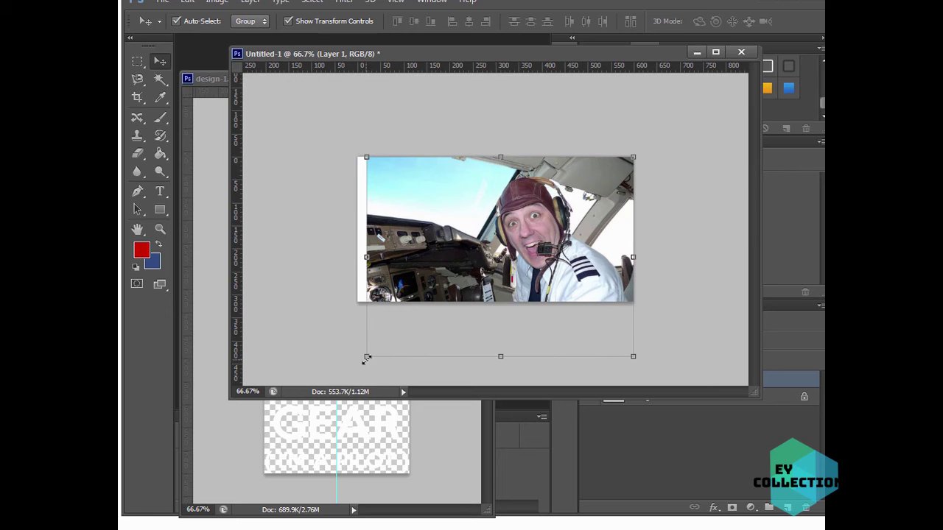
{"action": "left_click_drag", "start_coordinate": [366, 359], "coordinate": [439, 302]}
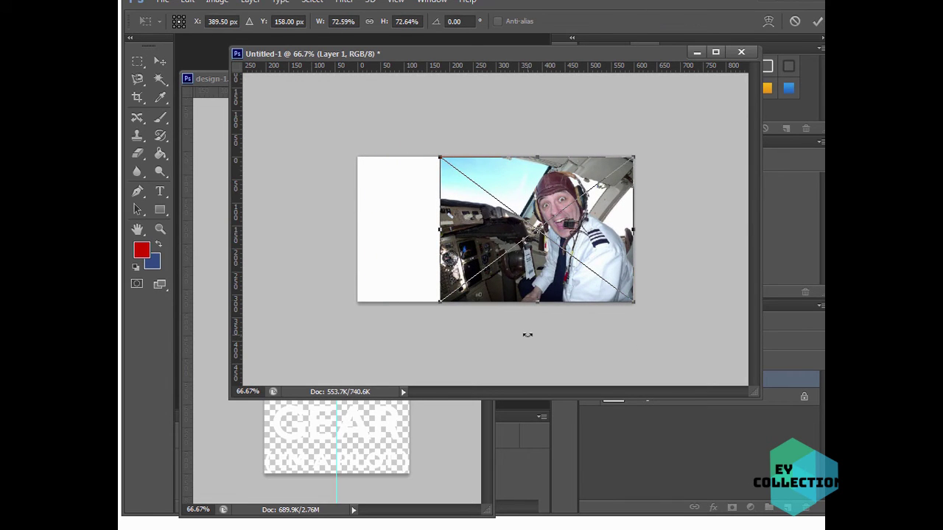
{"action": "key", "text": "Return"}
Restore ad-1.psd and copy its large central tee onto the left part of the pilot composition.
{"action": "left_click_drag", "start_coordinate": [567, 55], "coordinate": [529, 113]}
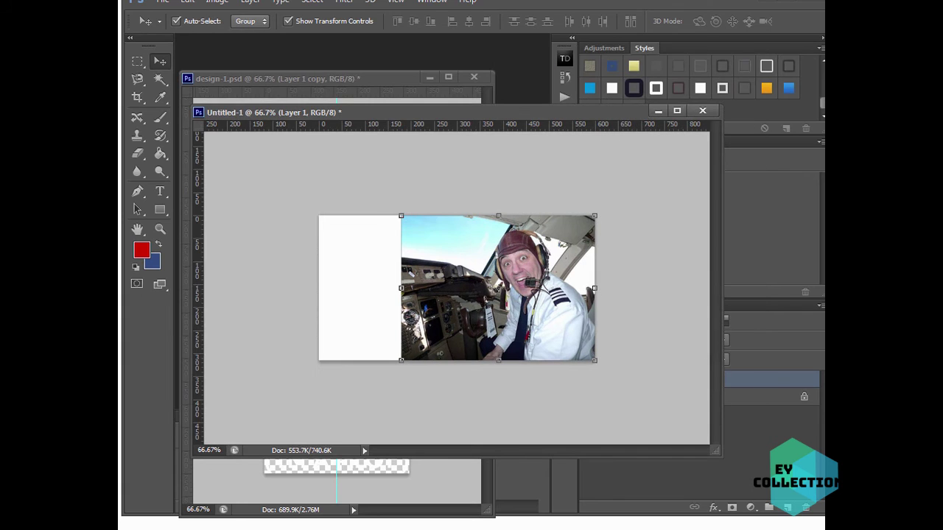
{"action": "left_click", "coordinate": [526, 529]}
{"action": "left_click", "coordinate": [606, 352]}
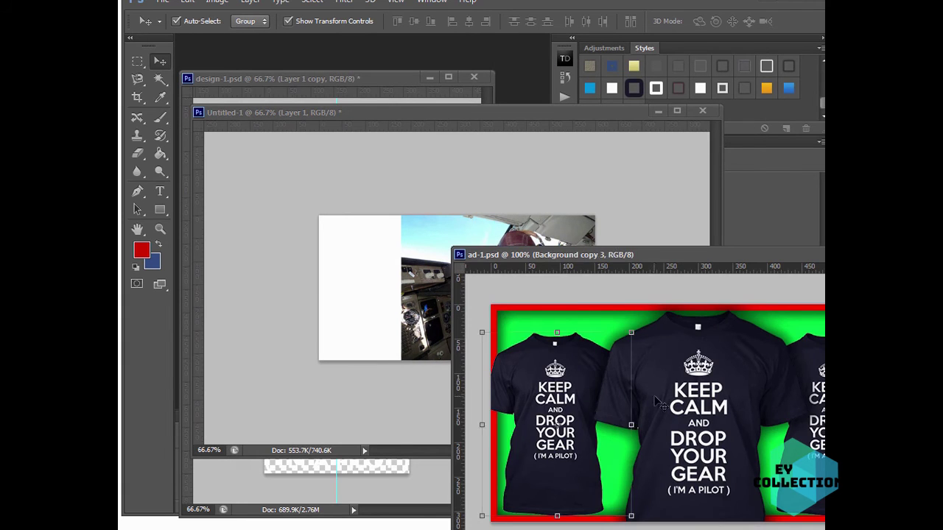
{"action": "left_click_drag", "start_coordinate": [708, 436], "coordinate": [402, 301]}
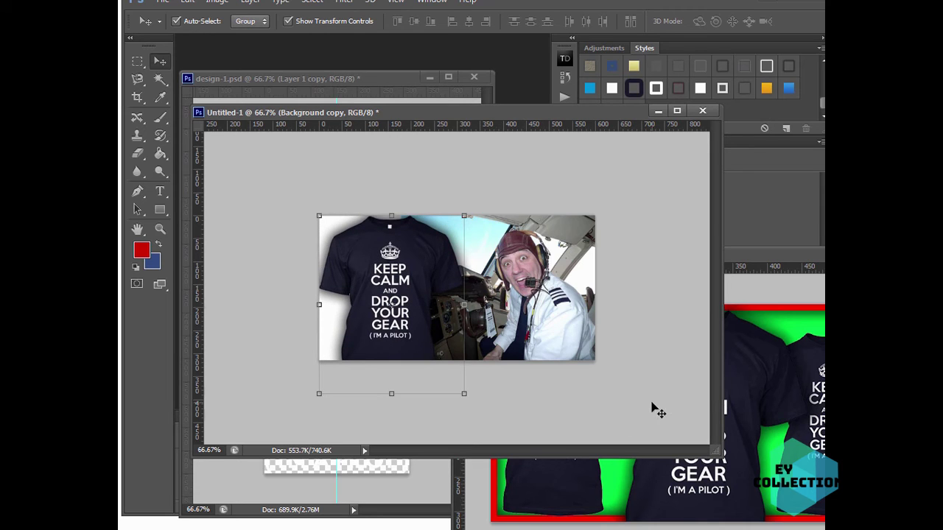
Enlarge the copied tee to about 76.3% from its upper-left corner.
{"action": "left_click", "coordinate": [464, 394]}
{"action": "left_click_drag", "start_coordinate": [463, 394], "coordinate": [473, 405]}
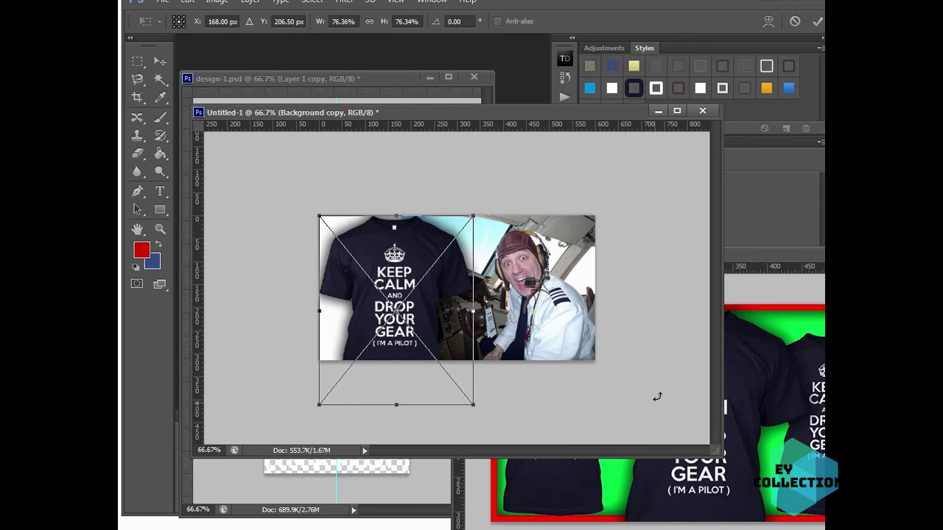
{"action": "key", "text": "Return"}
{"action": "key", "text": "ctrl+e"}
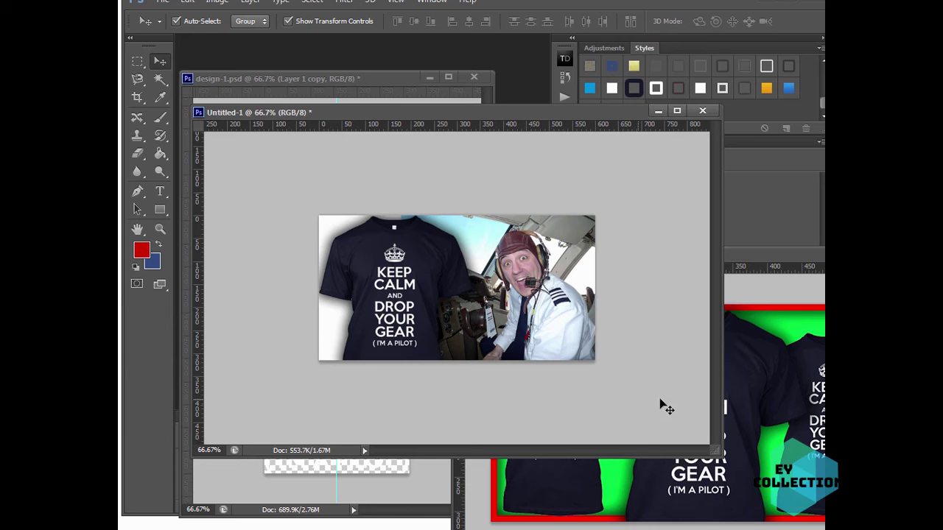
Shift the tee to the left so its outer sleeve is cropped by the canvas edge.
{"action": "left_click", "coordinate": [560, 299]}
{"action": "left_click_drag", "start_coordinate": [554, 113], "coordinate": [525, 109]}
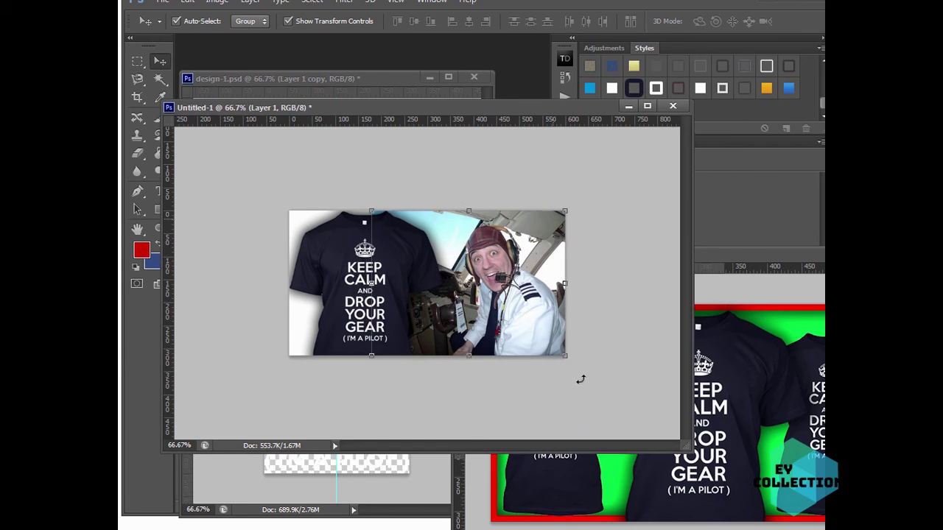
{"action": "left_click", "coordinate": [459, 414]}
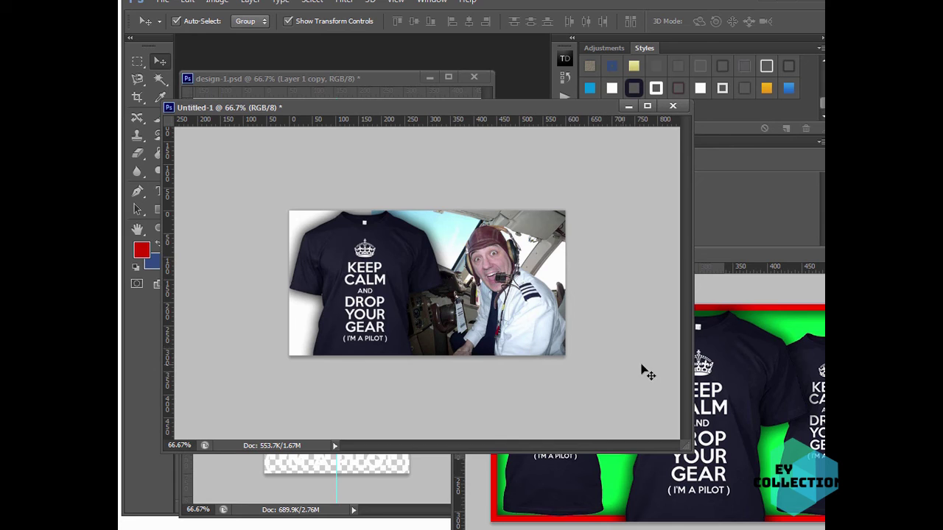
{"action": "mouse_move", "coordinate": [385, 332]}
{"action": "left_mouse_down"}
{"action": "mouse_move", "coordinate": [367, 333]}
{"action": "mouse_move", "coordinate": [390, 340]}
{"action": "left_mouse_up"}
{"action": "left_click", "coordinate": [614, 380]}
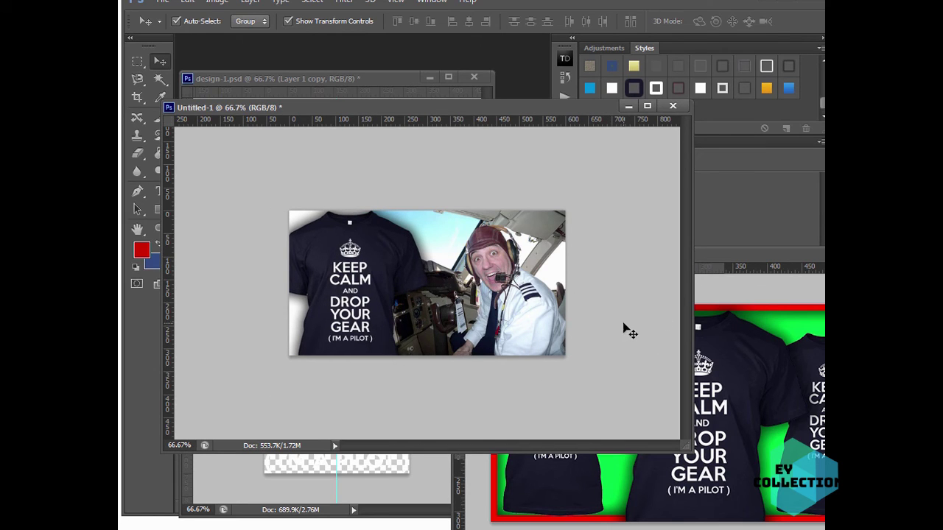
Save the composition as ad-3.psd in the Pilots folder.
{"action": "key", "text": "ctrl+s"}
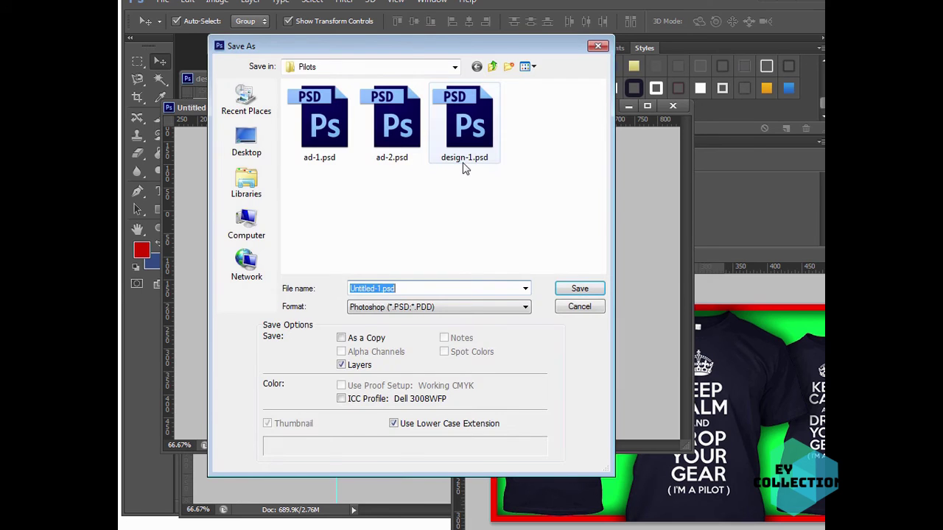
{"action": "left_click", "coordinate": [390, 140]}
{"action": "left_click", "coordinate": [390, 288]}
{"action": "left_click", "coordinate": [363, 288]}
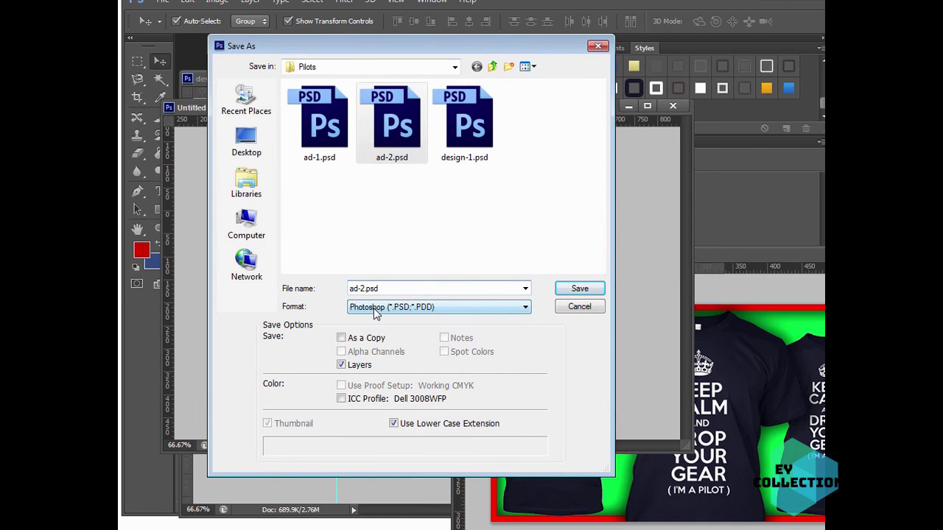
{"action": "type", "text": "3"}
{"action": "key", "text": "Return"}
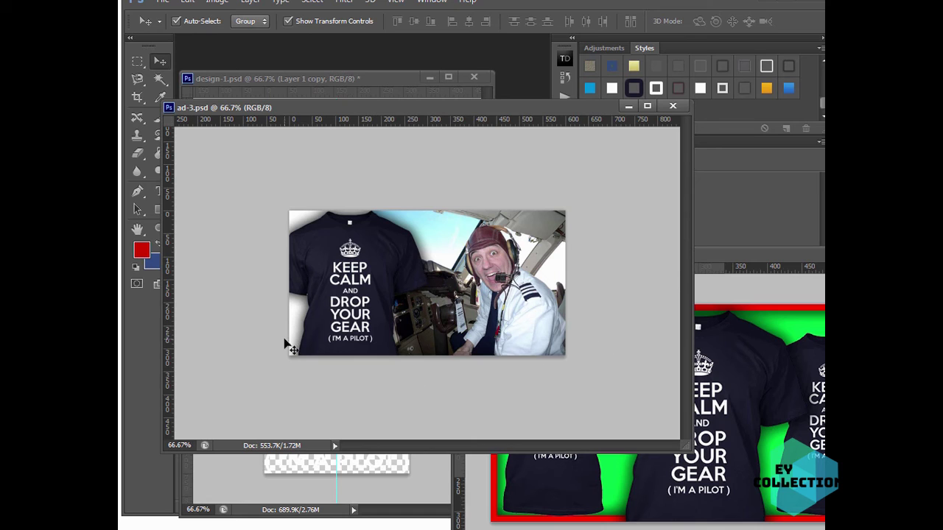
Draw a red rectangle over the ad-3.psd artwork and resize it to match the canvas edges exactly.
{"action": "left_click_drag", "start_coordinate": [357, 111], "coordinate": [374, 87]}
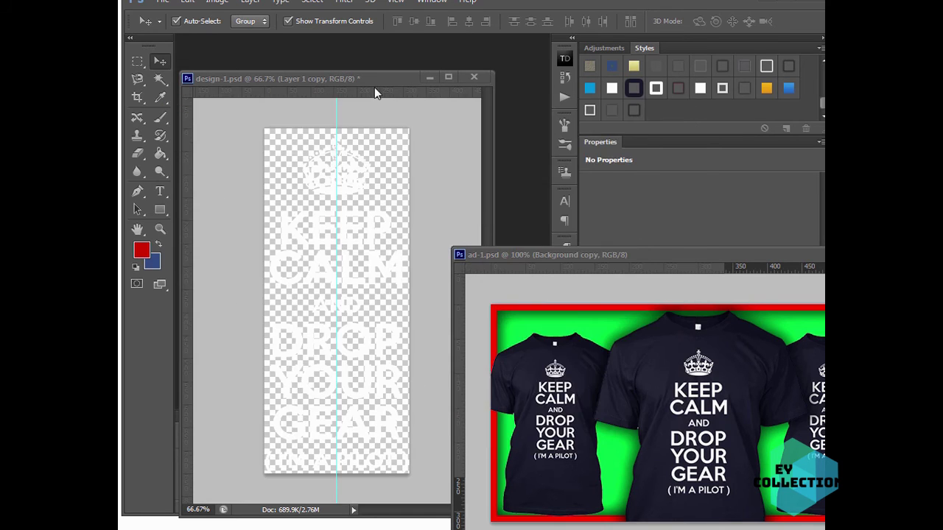
{"action": "left_click", "coordinate": [160, 209]}
{"action": "left_click_drag", "start_coordinate": [291, 169], "coordinate": [590, 343]}
{"action": "left_click", "coordinate": [165, 59]}
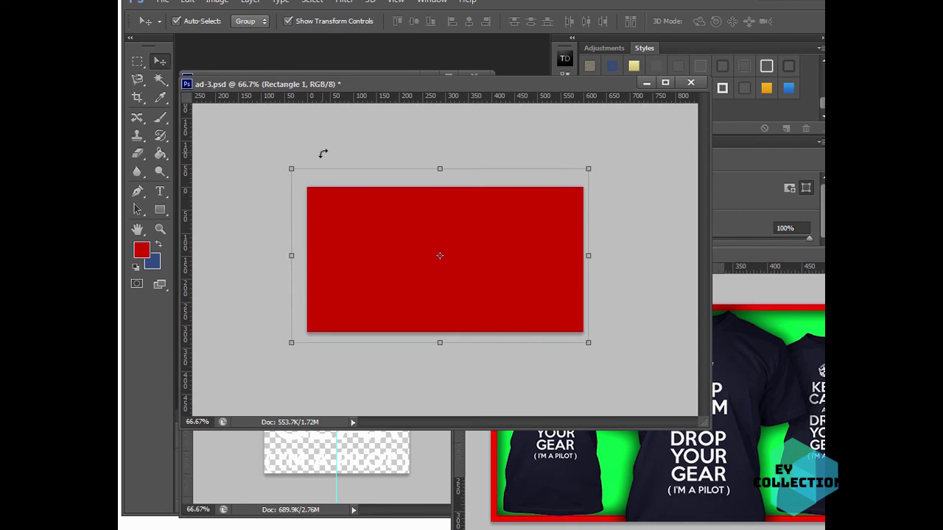
{"action": "left_click_drag", "start_coordinate": [292, 168], "coordinate": [308, 187]}
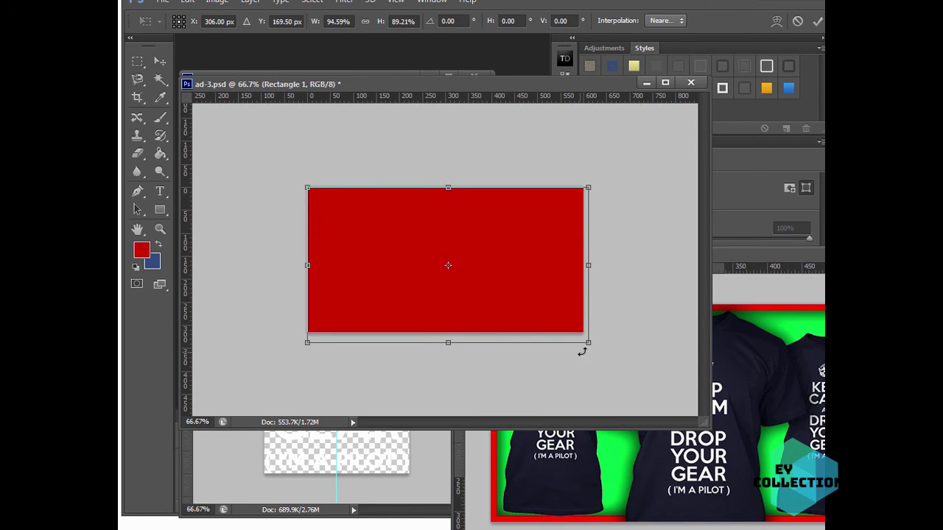
{"action": "left_click_drag", "start_coordinate": [585, 338], "coordinate": [582, 332]}
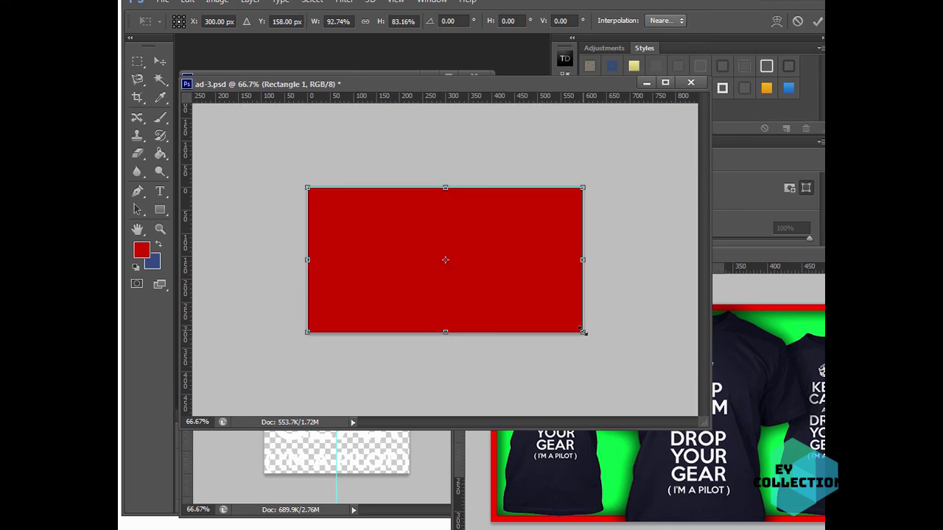
{"action": "key", "text": "Return"}
Minimize ad-1.psd and shrink the ad-3.psd window around its canvas so the layer list is uncovered.
{"action": "left_click", "coordinate": [781, 266]}
{"action": "left_click", "coordinate": [614, 271]}
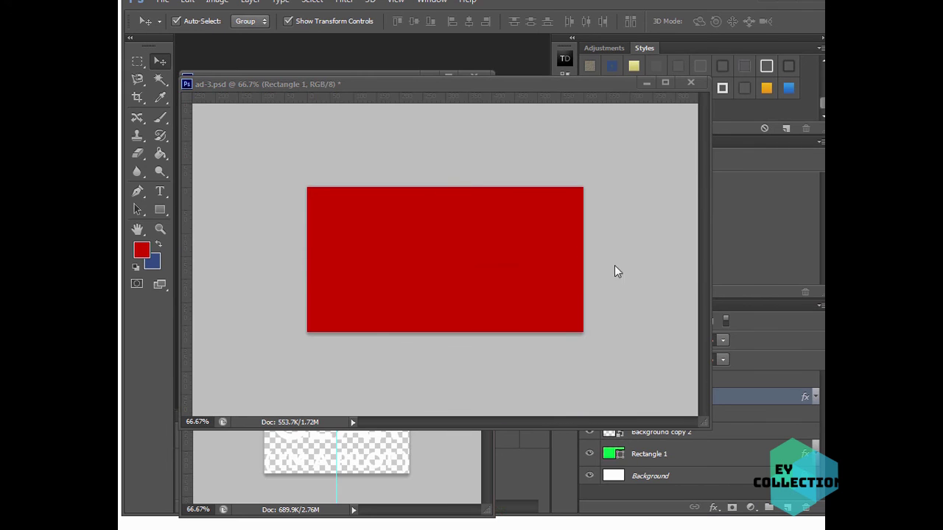
{"action": "left_click", "coordinate": [685, 413]}
{"action": "left_click_drag", "start_coordinate": [706, 426], "coordinate": [502, 319]}
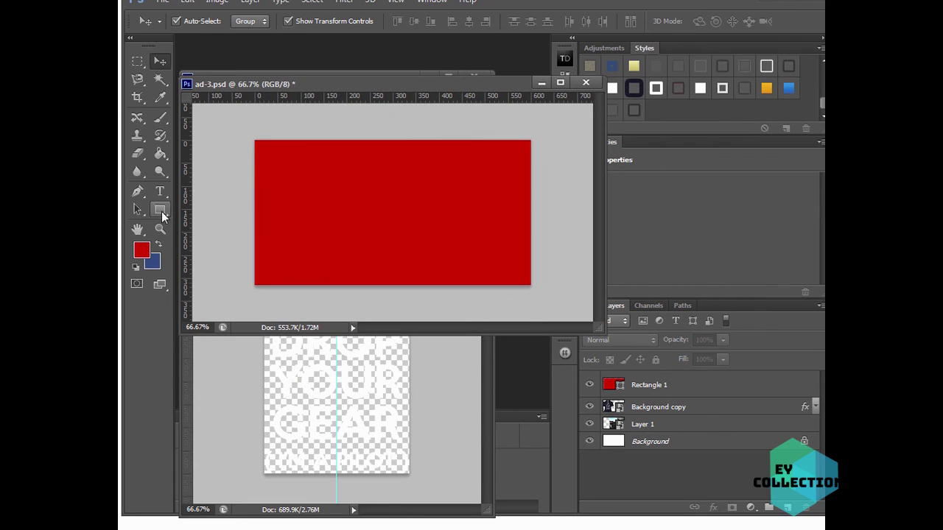
Scale the red rectangle's height to 99.68% so its lower edge aligns with the canvas.
{"action": "left_click", "coordinate": [161, 211]}
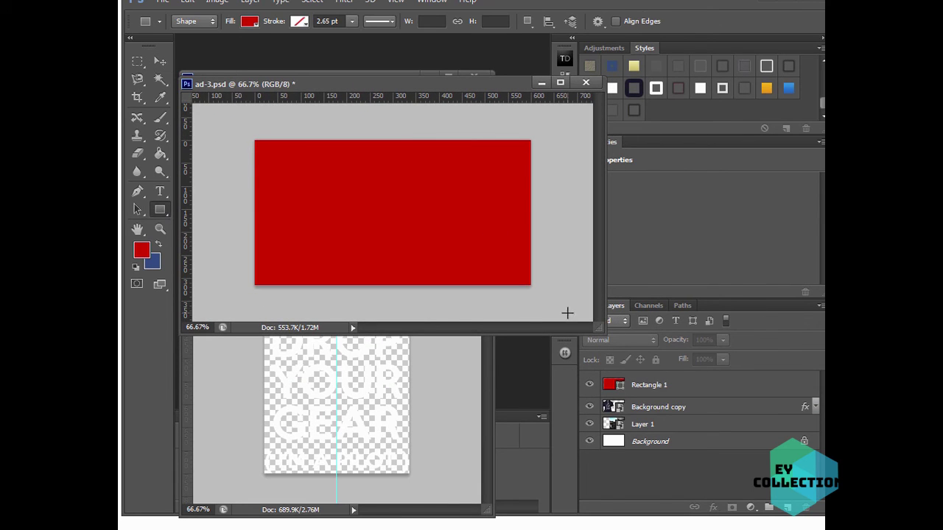
{"action": "left_click", "coordinate": [160, 61]}
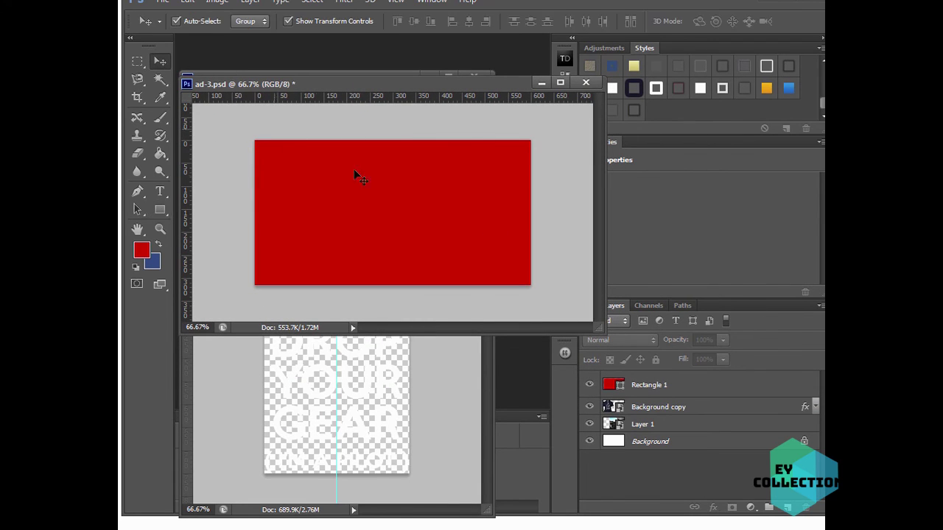
{"action": "left_click", "coordinate": [361, 180]}
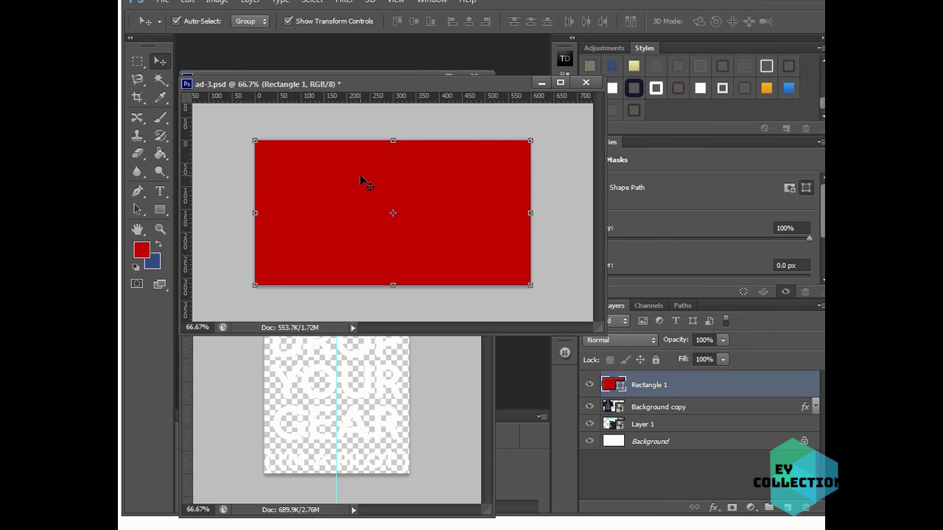
{"action": "left_click", "coordinate": [528, 286]}
{"action": "left_click", "coordinate": [397, 3]}
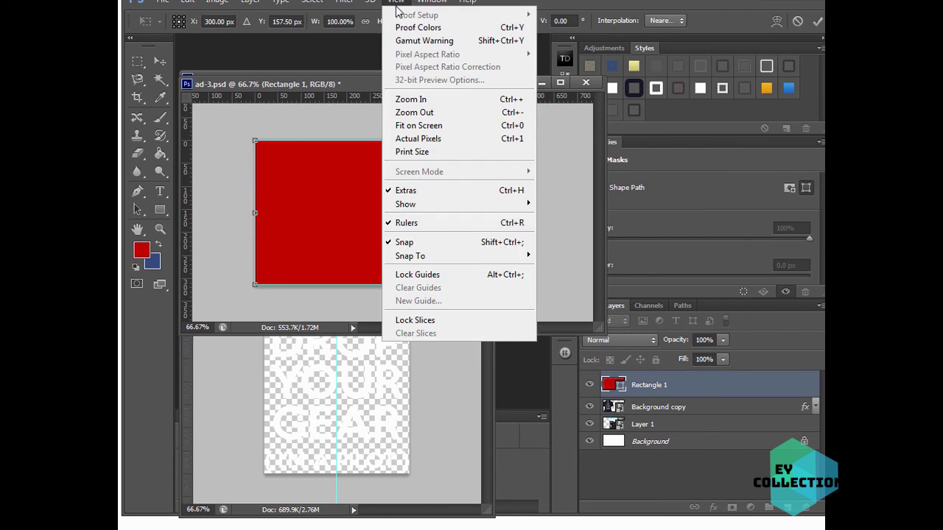
{"action": "left_click", "coordinate": [589, 256]}
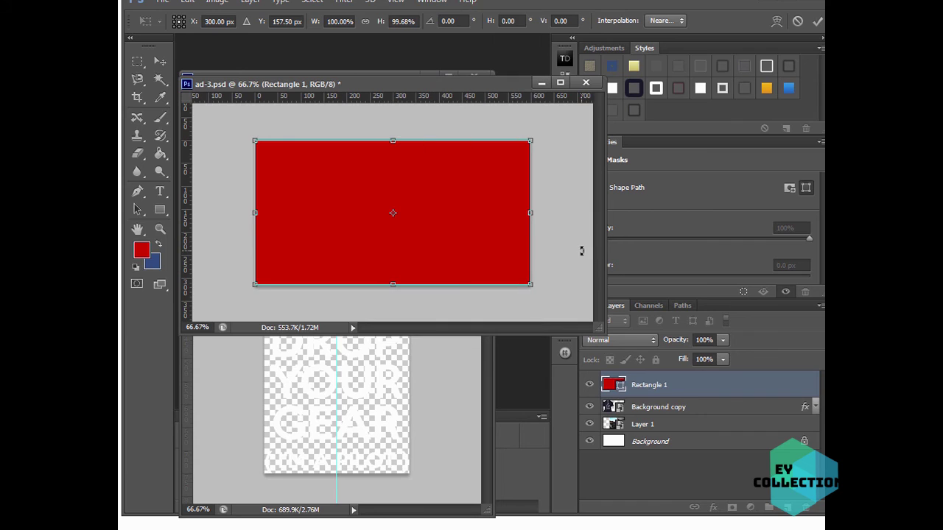
{"action": "key", "text": "Return"}
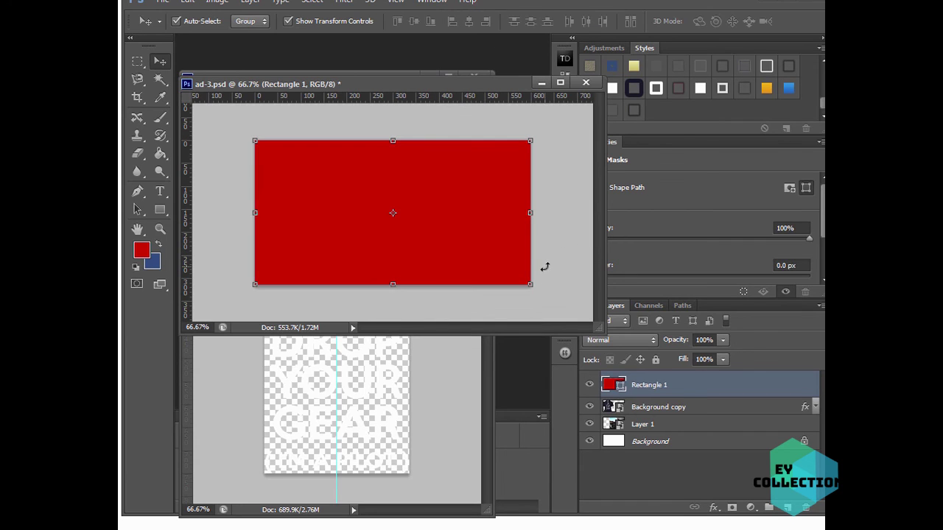
Set the Rectangle 1 layer's fill opacity to 0% in its layer style so the artwork shows through.
{"action": "double_click", "coordinate": [711, 388]}
{"action": "left_click_drag", "start_coordinate": [613, 131], "coordinate": [457, 160]}
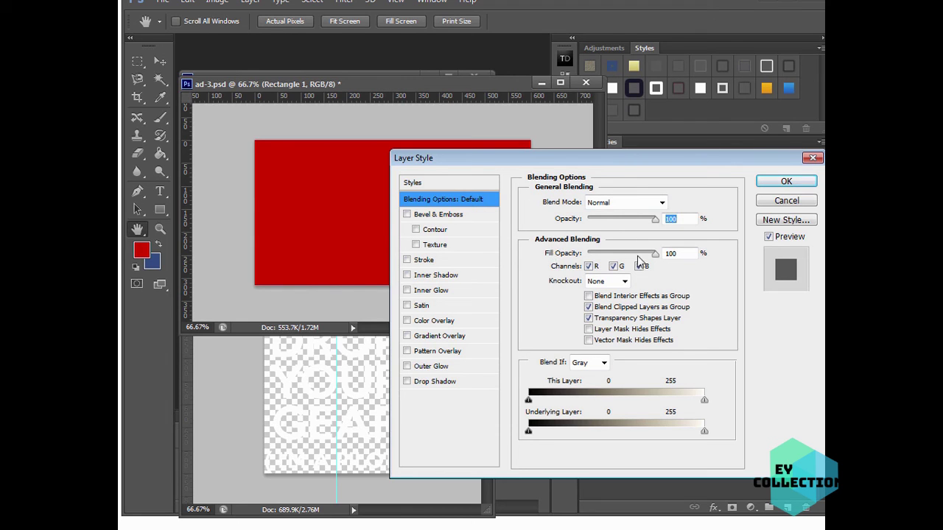
{"action": "left_click_drag", "start_coordinate": [654, 255], "coordinate": [587, 255]}
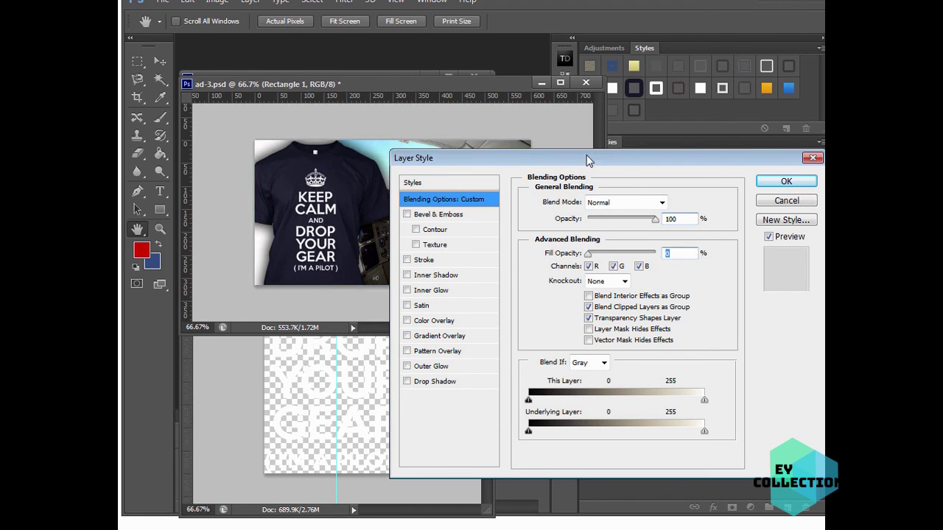
{"action": "mouse_move", "coordinate": [589, 160]}
{"action": "left_mouse_down"}
{"action": "mouse_move", "coordinate": [753, 136]}
{"action": "mouse_move", "coordinate": [583, 163]}
{"action": "left_mouse_up"}
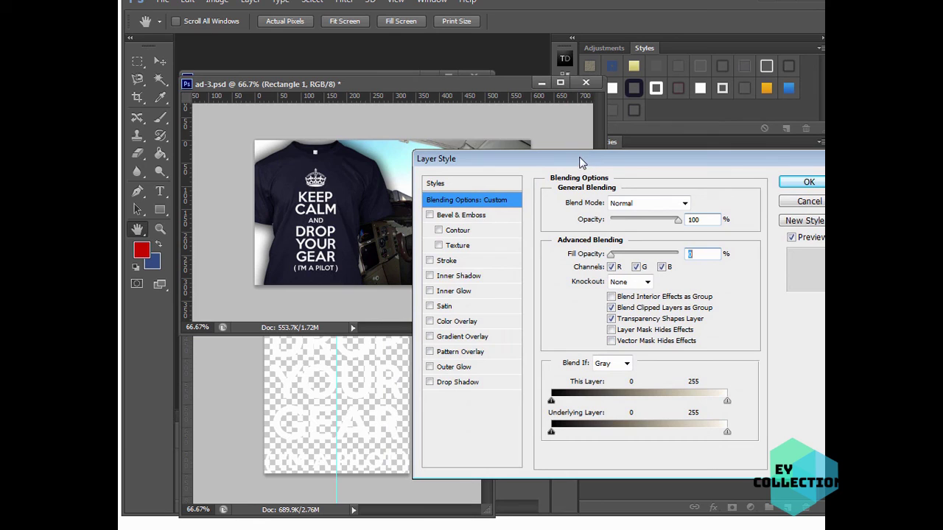
Add a 9 px stroke positioned inside the rectangle to frame the artwork.
{"action": "left_click", "coordinate": [430, 261]}
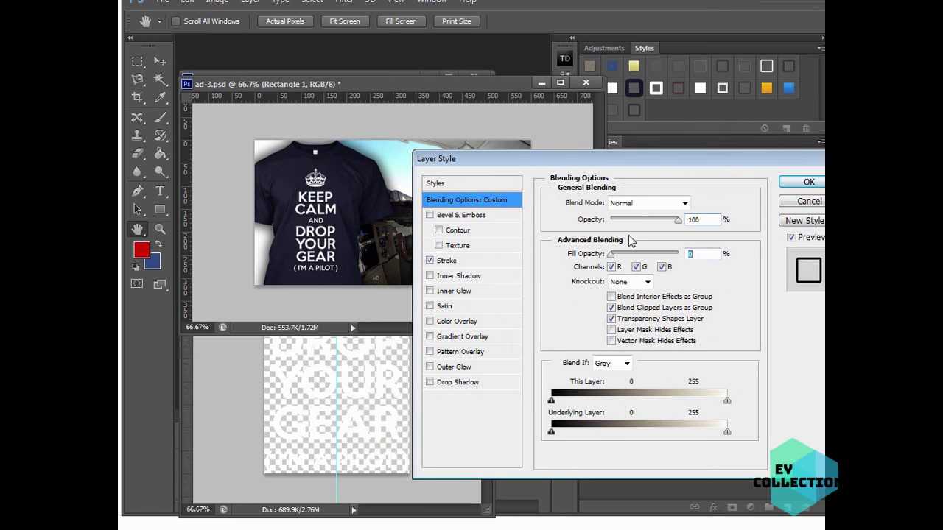
{"action": "left_click", "coordinate": [647, 204]}
{"action": "left_click", "coordinate": [644, 208]}
{"action": "left_click", "coordinate": [462, 262]}
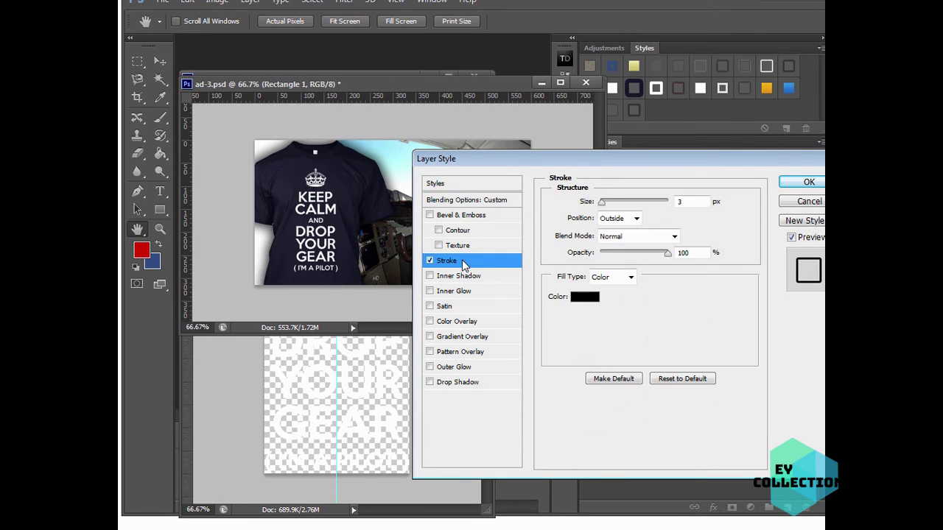
{"action": "left_click", "coordinate": [632, 219]}
{"action": "left_click", "coordinate": [619, 238]}
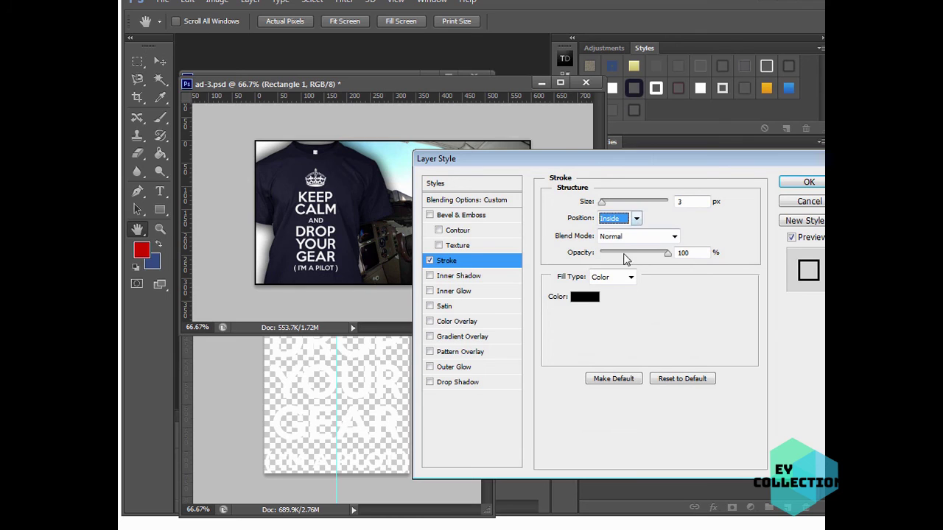
{"action": "left_click_drag", "start_coordinate": [602, 206], "coordinate": [606, 206]}
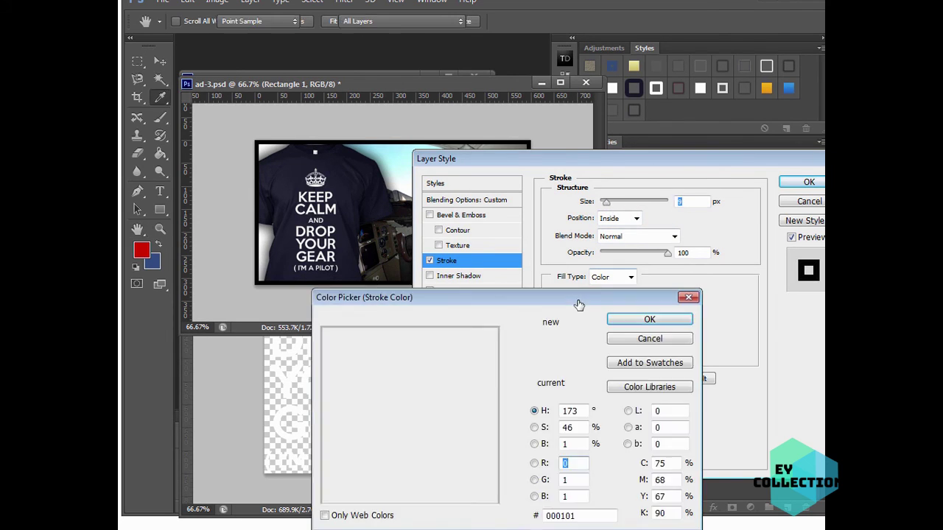
Set the rectangle's stroke color to bright red.
{"action": "left_click", "coordinate": [582, 299]}
{"action": "left_click_drag", "start_coordinate": [517, 387], "coordinate": [520, 320]}
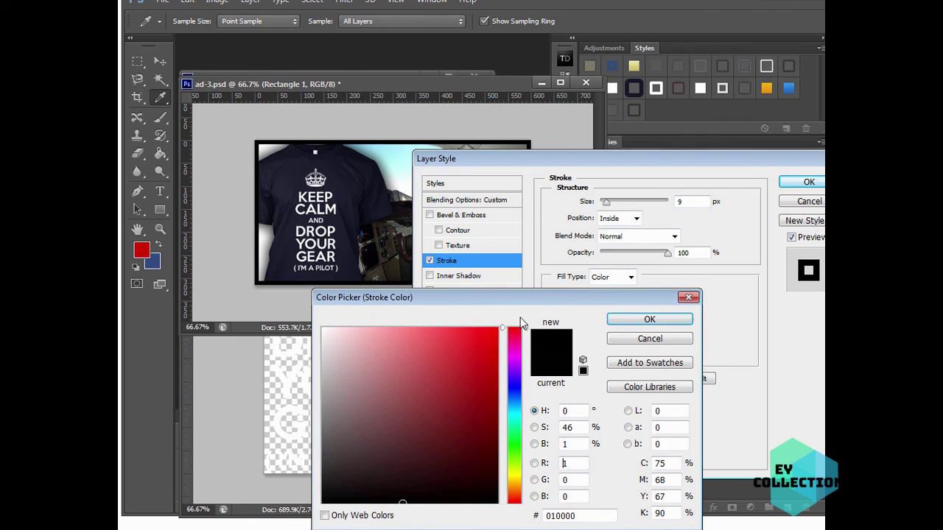
{"action": "left_click", "coordinate": [652, 322]}
{"action": "left_click", "coordinate": [574, 300]}
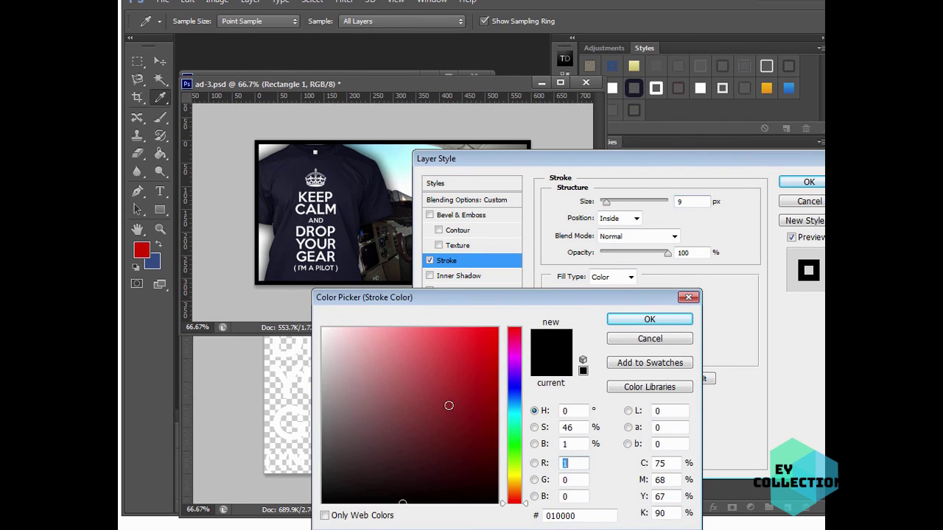
{"action": "type", "text": "255"}
{"action": "left_click", "coordinate": [649, 320]}
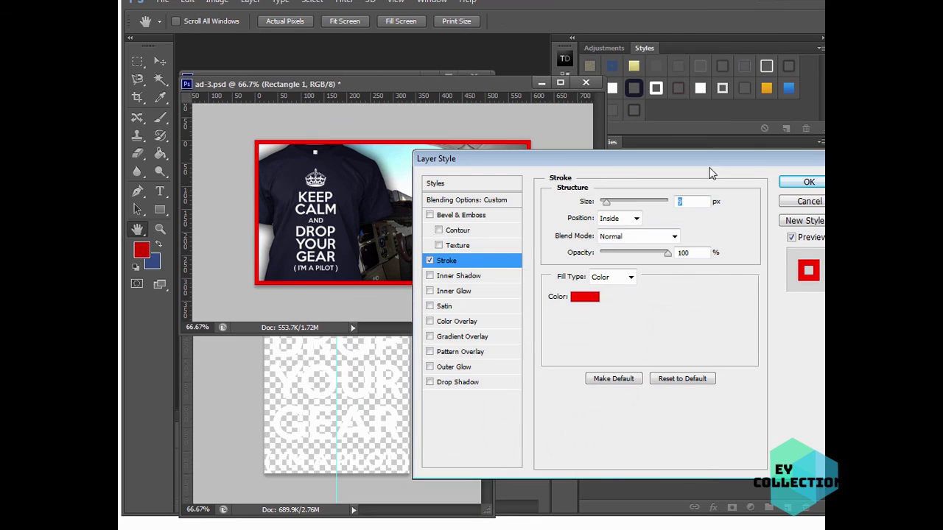
Add an inner shadow to the rectangle with distance 0 px, choke 23% and size 40 px.
{"action": "mouse_move", "coordinate": [709, 167]}
{"action": "left_mouse_down"}
{"action": "mouse_move", "coordinate": [710, 188]}
{"action": "mouse_move", "coordinate": [626, 301]}
{"action": "mouse_move", "coordinate": [605, 267]}
{"action": "left_mouse_up"}
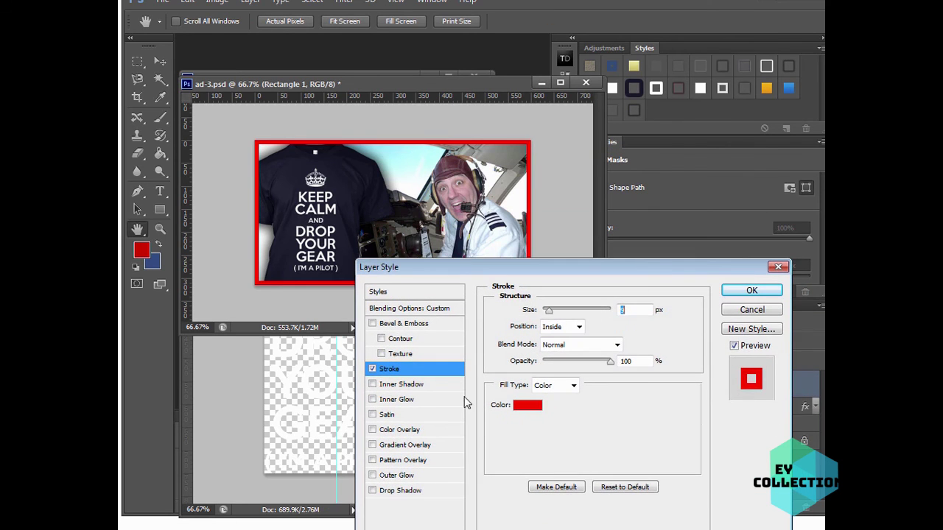
{"action": "left_click", "coordinate": [429, 386]}
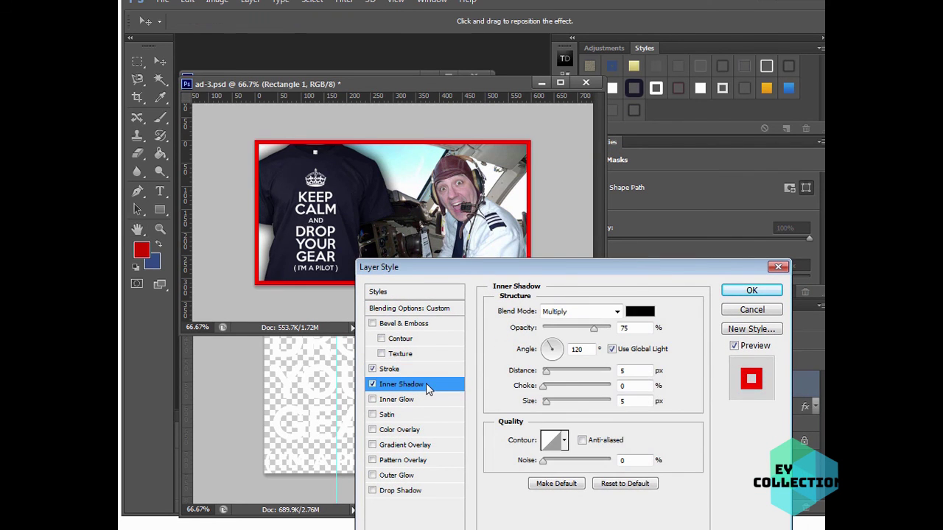
{"action": "left_click_drag", "start_coordinate": [546, 370], "coordinate": [557, 402]}
{"action": "left_click", "coordinate": [548, 387]}
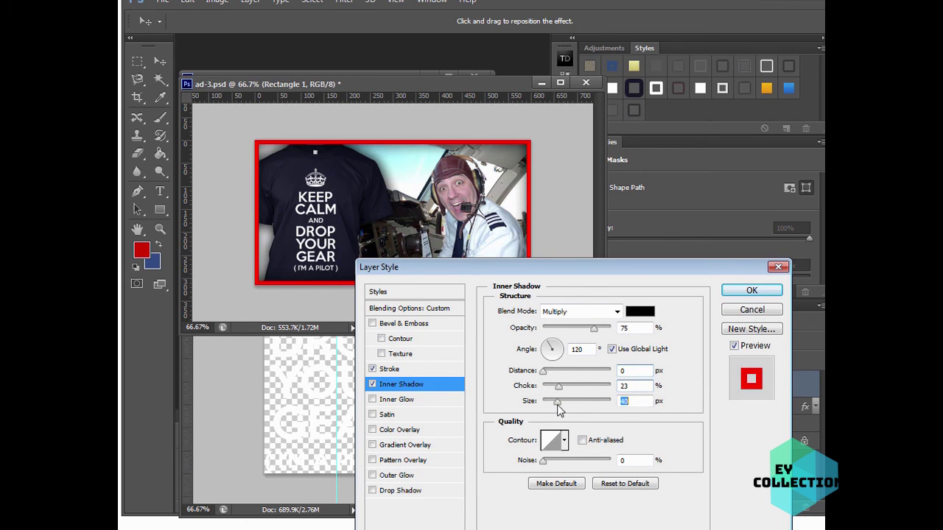
{"action": "left_click", "coordinate": [737, 292]}
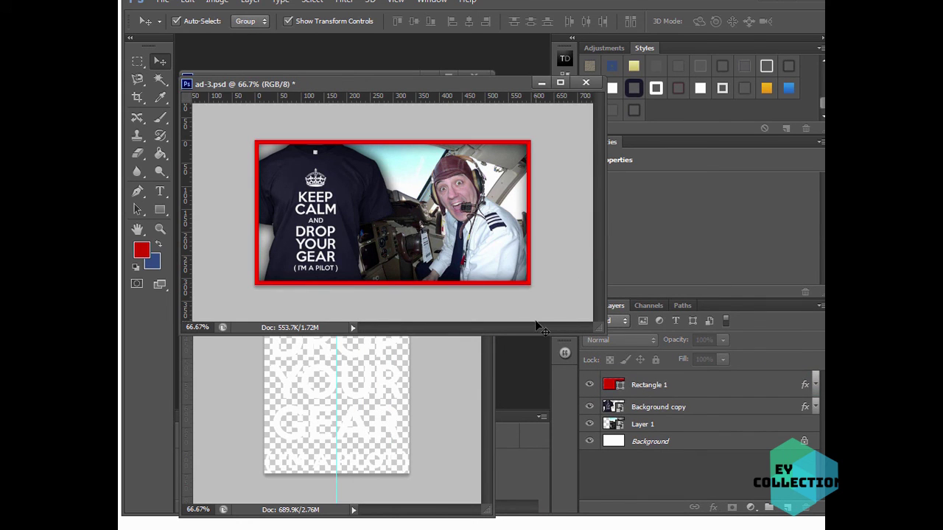
{"action": "left_click", "coordinate": [364, 184]}
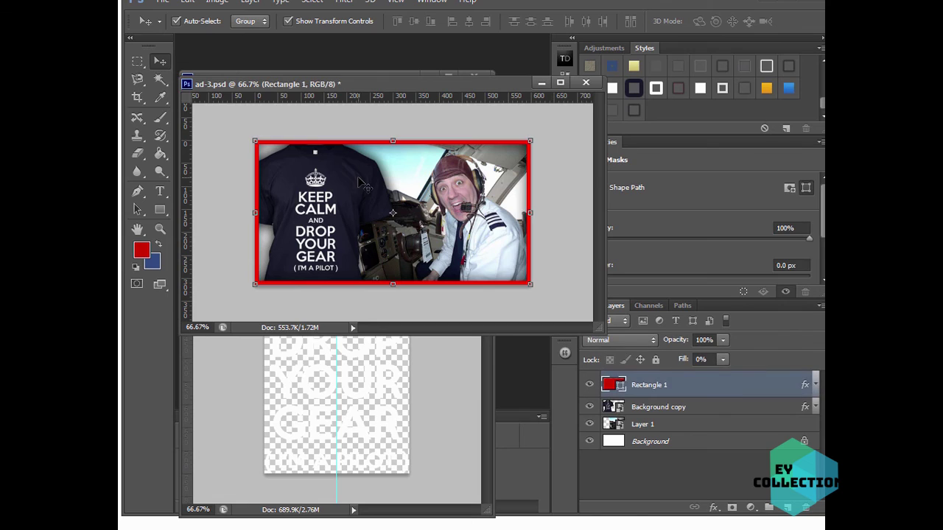
{"action": "left_click", "coordinate": [697, 408]}
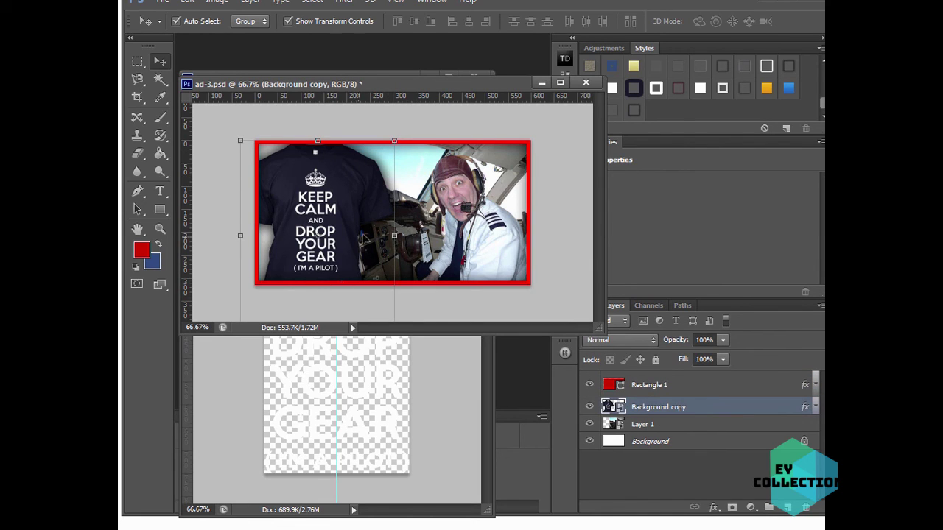
{"action": "double_click", "coordinate": [699, 411]}
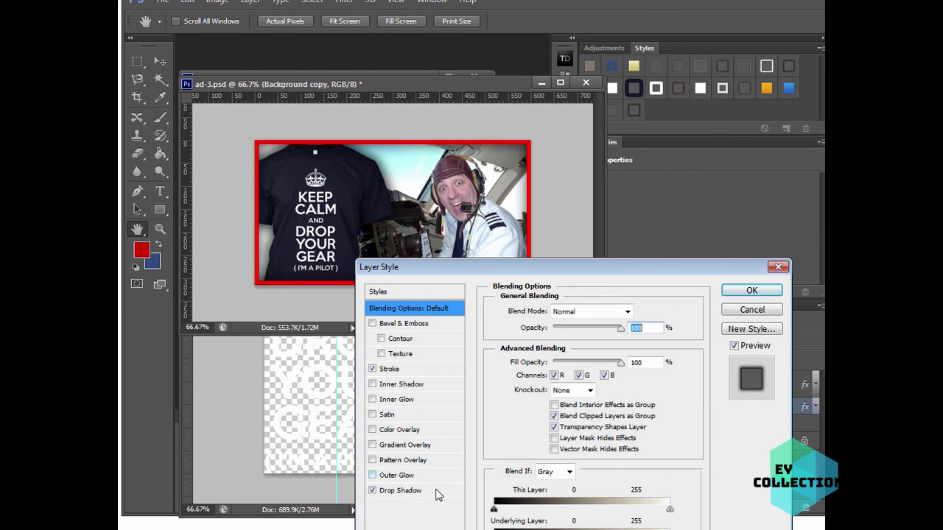
{"action": "left_click", "coordinate": [433, 493]}
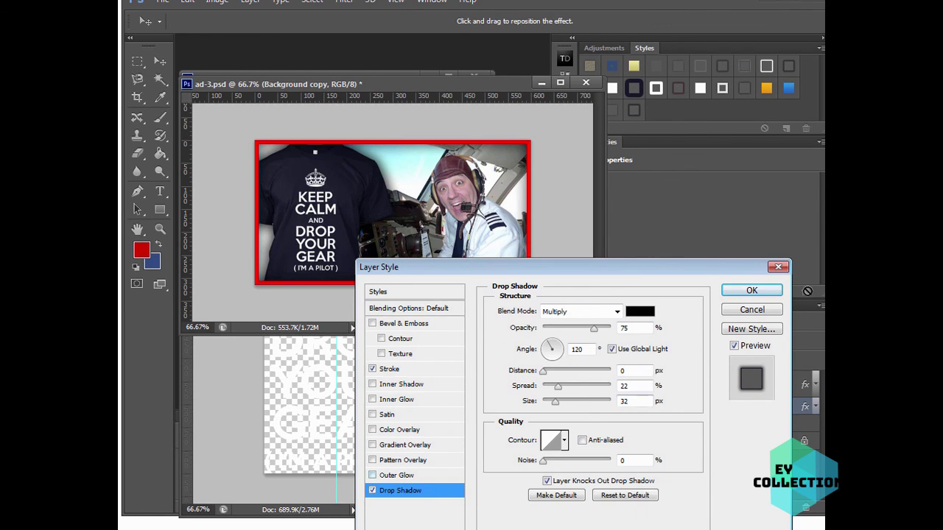
{"action": "left_click", "coordinate": [752, 310]}
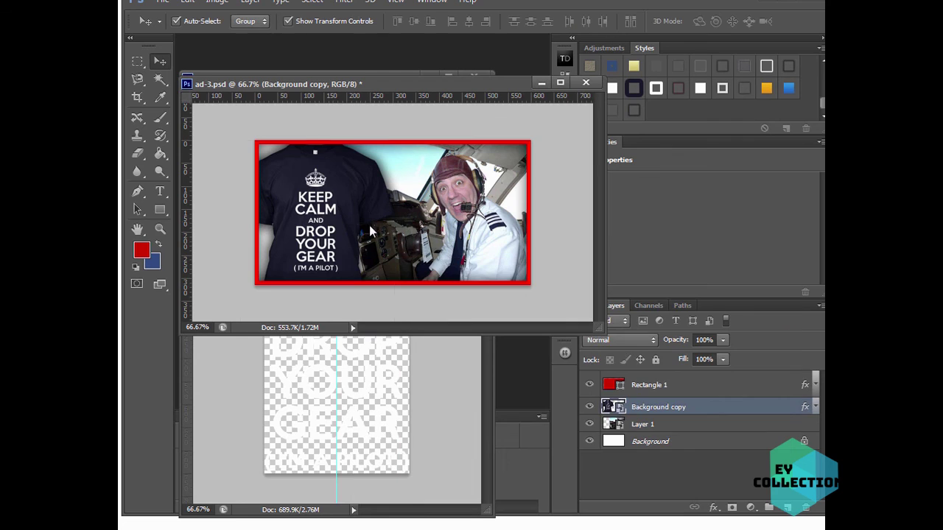
Change the tee layer's drop shadow to Normal blend mode and white color, and deselect the layer.
{"action": "double_click", "coordinate": [700, 410]}
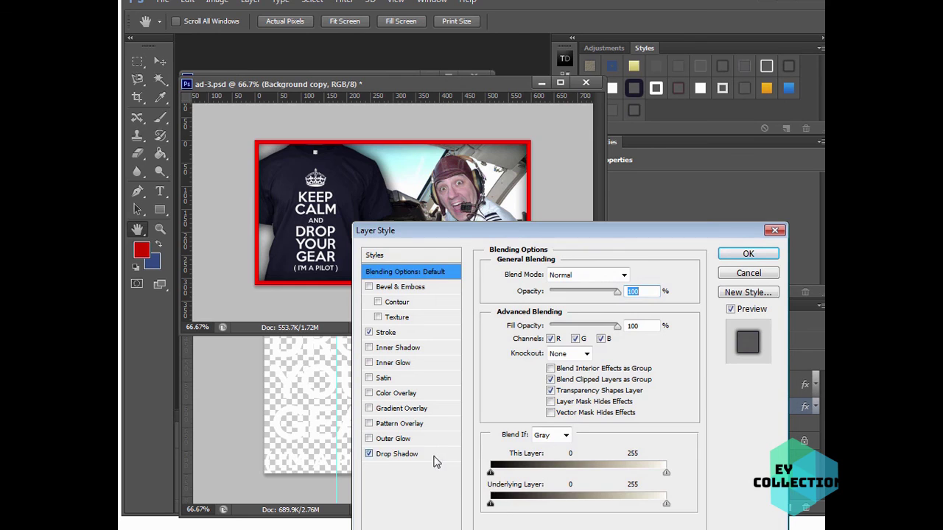
{"action": "left_click", "coordinate": [434, 456]}
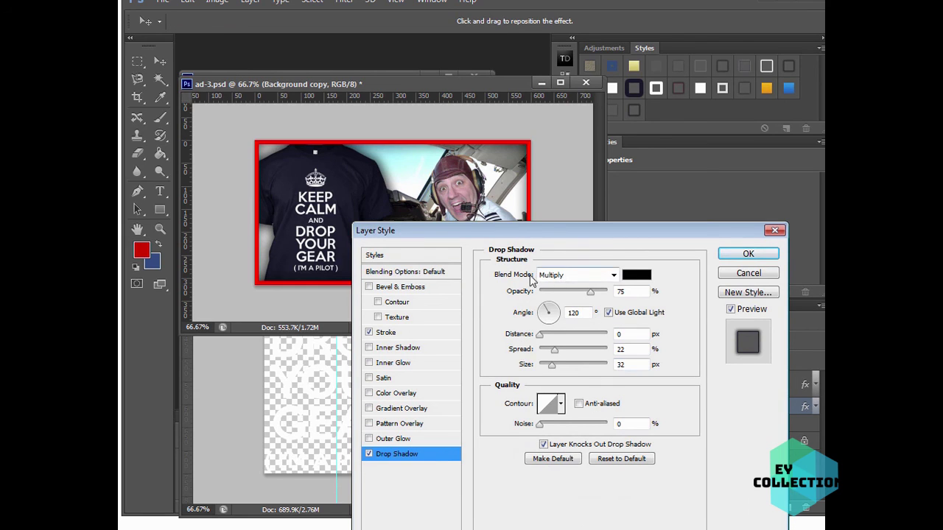
{"action": "left_click", "coordinate": [574, 277]}
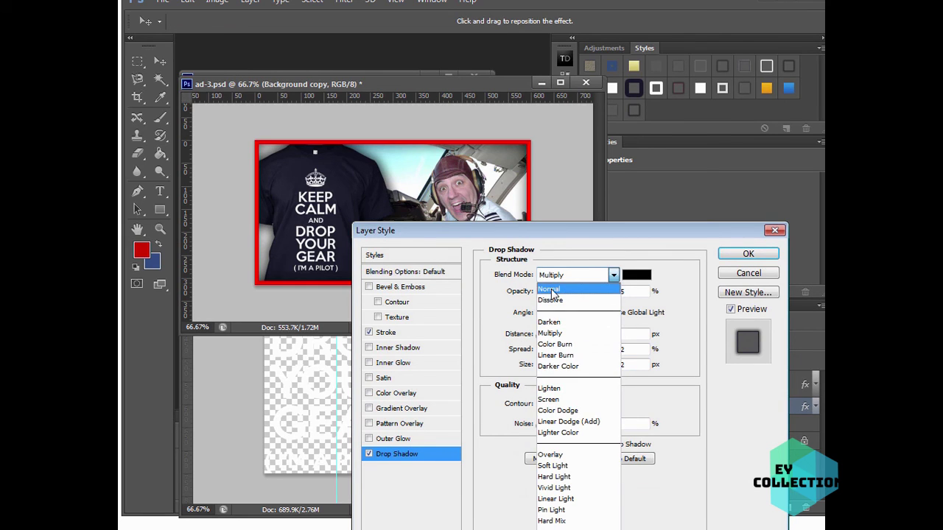
{"action": "left_click", "coordinate": [551, 291]}
{"action": "left_click", "coordinate": [634, 281]}
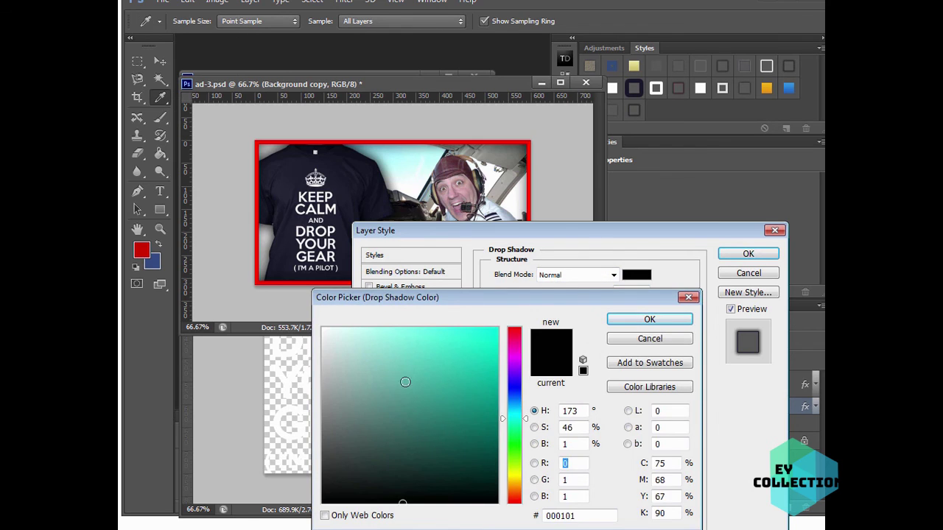
{"action": "left_click_drag", "start_coordinate": [405, 382], "coordinate": [322, 327]}
{"action": "left_click", "coordinate": [649, 319]}
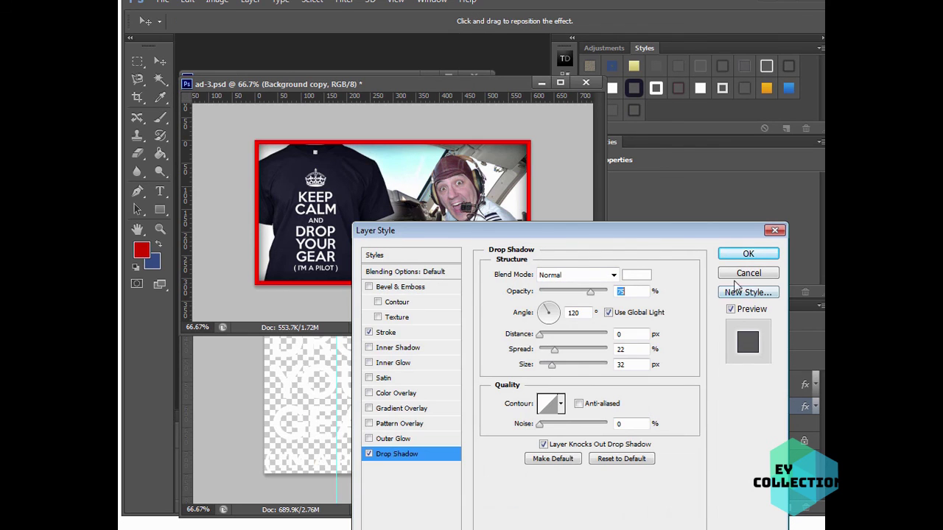
{"action": "left_click", "coordinate": [748, 254]}
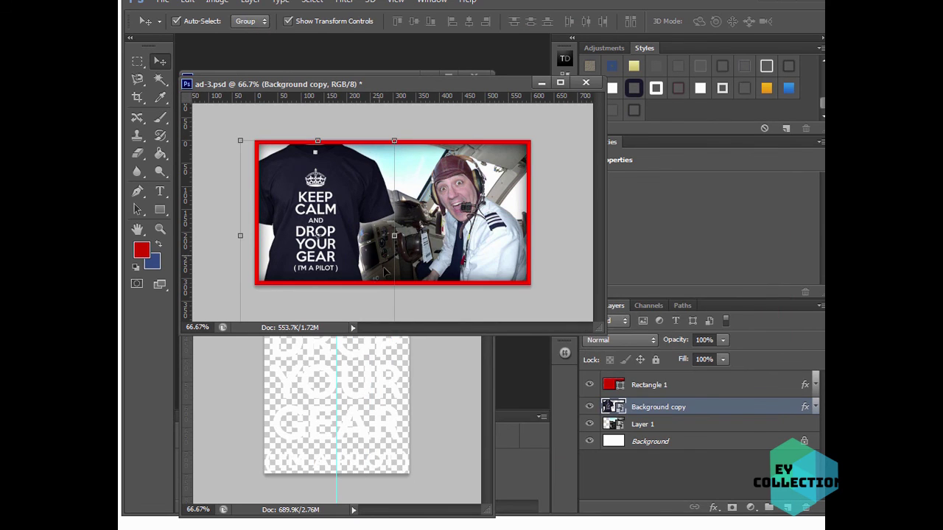
{"action": "left_click", "coordinate": [569, 285]}
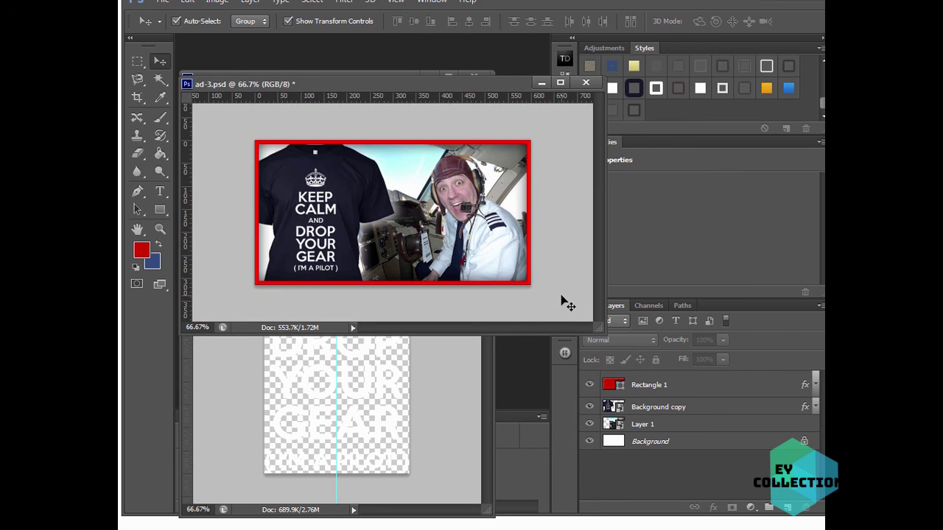
Save ad-3.psd and save a PNG copy of it in the Pilots folder with smallest compression and no interlacing.
{"action": "key", "text": "ctrl+s"}
{"action": "key", "text": "ctrl+shift+s"}
{"action": "left_click", "coordinate": [466, 310]}
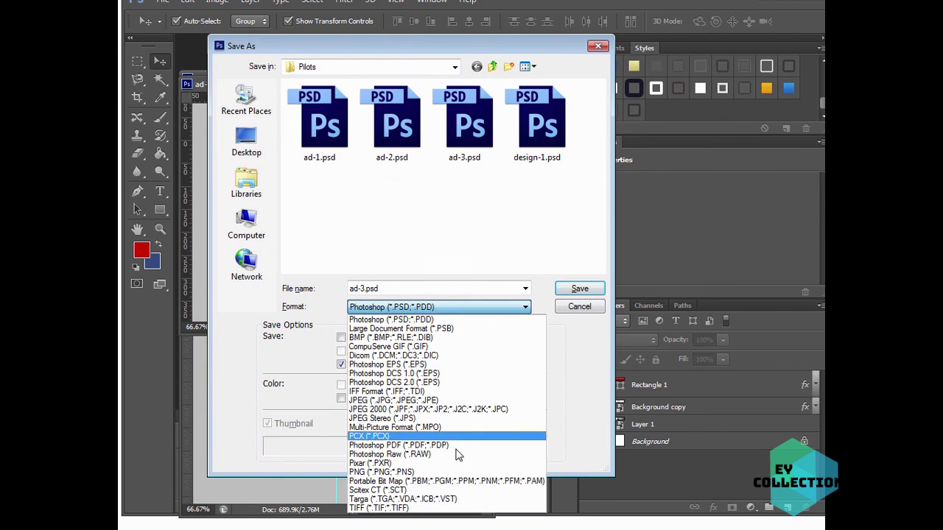
{"action": "left_click", "coordinate": [456, 472]}
{"action": "left_click", "coordinate": [579, 288]}
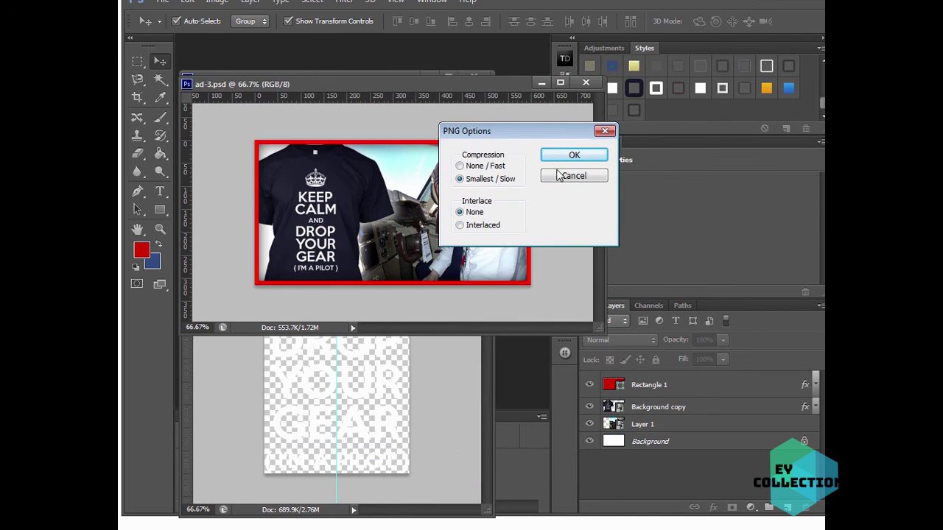
{"action": "left_click", "coordinate": [569, 157]}
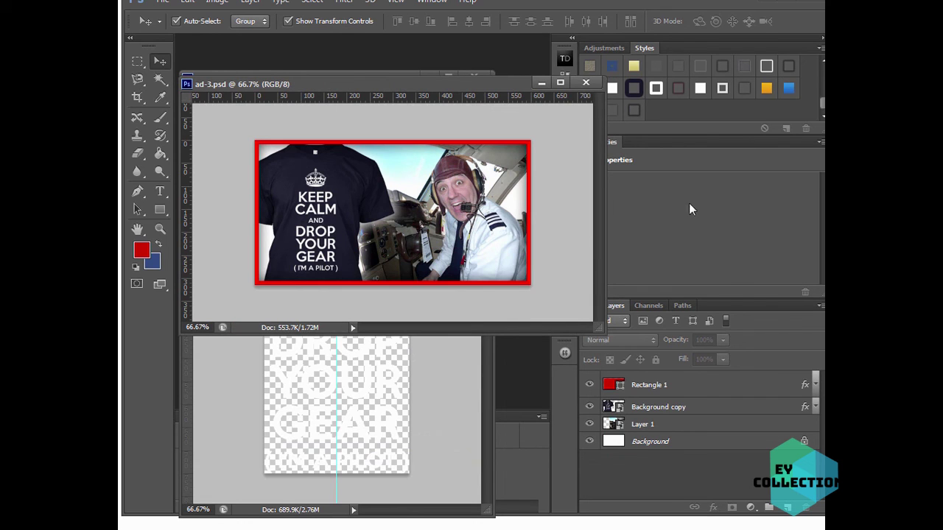
Display ad-3.psd at actual pixels and enlarge its document window so the whole framed image can be inspected.
{"action": "key", "text": "z"}
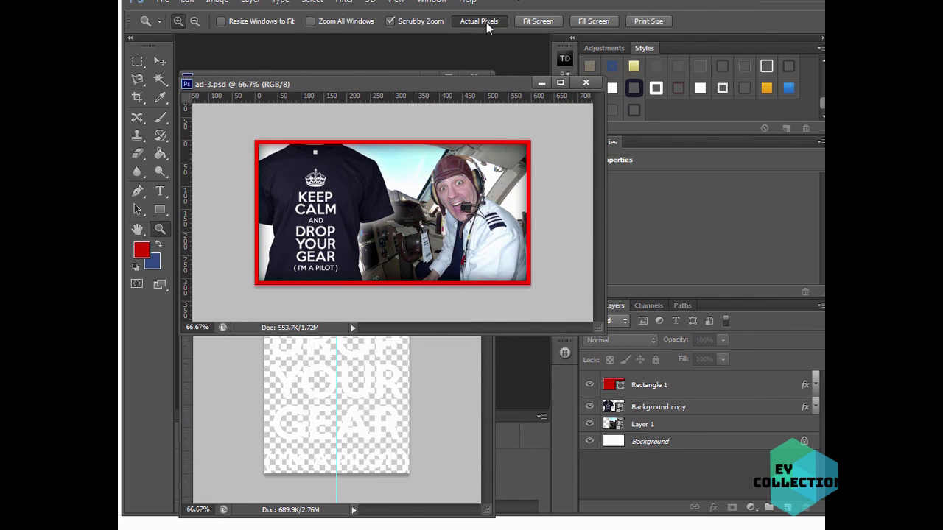
{"action": "left_click", "coordinate": [479, 21]}
{"action": "left_click_drag", "start_coordinate": [606, 337], "coordinate": [751, 363]}
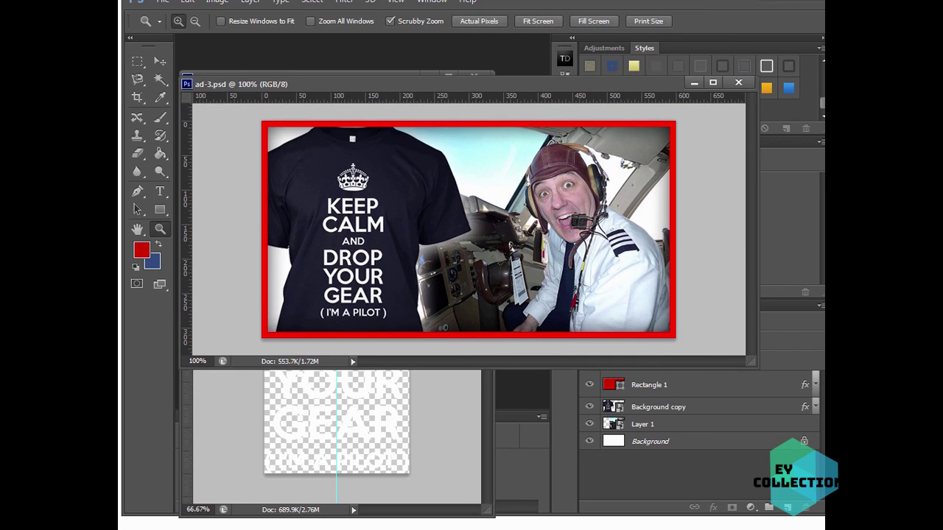
Compare the finished ad-1.psd, ad-3.psd and ad-2.psd images, moving the ad-2.psd window fully into view.
{"action": "key", "text": "ctrl+Tab"}
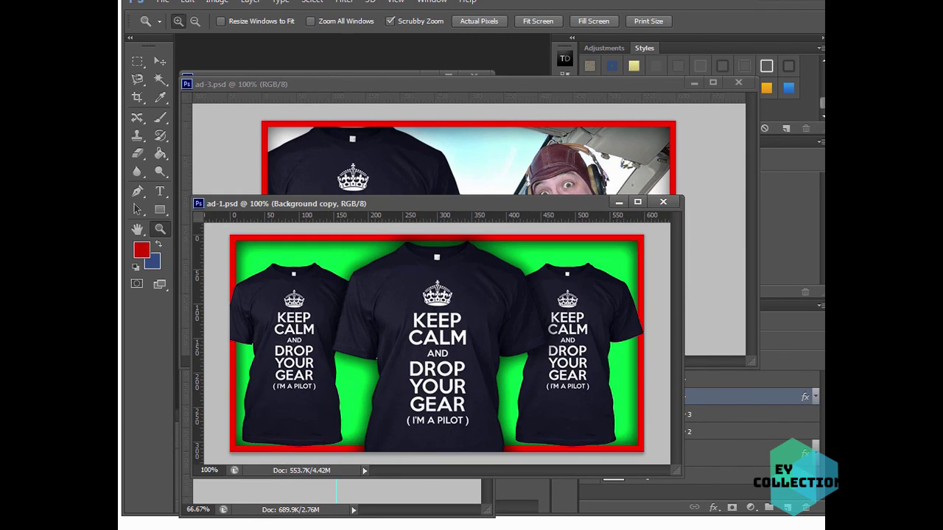
{"action": "left_click", "coordinate": [287, 109]}
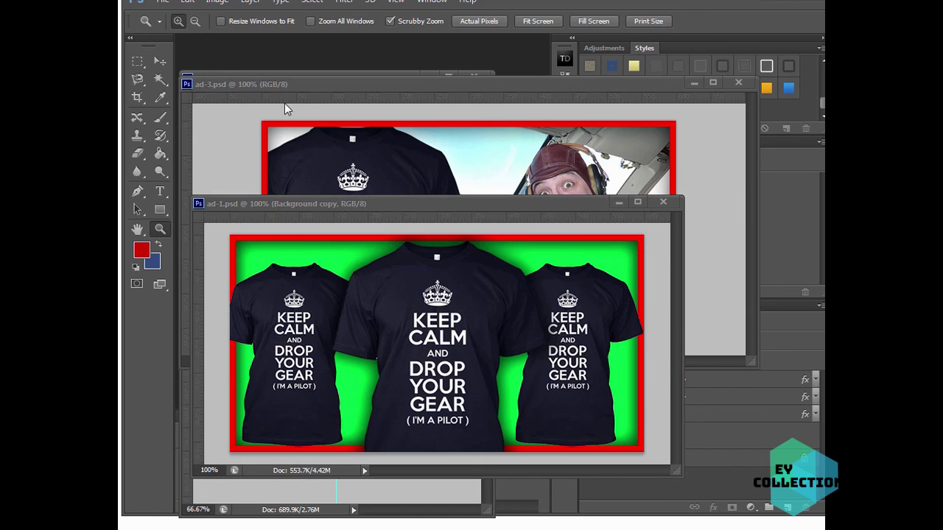
{"action": "left_click", "coordinate": [473, 87]}
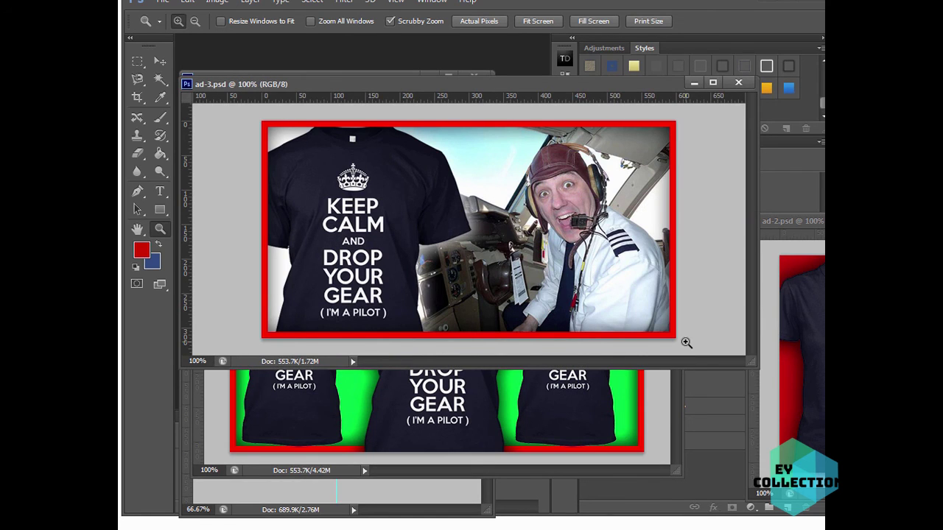
{"action": "left_click_drag", "start_coordinate": [811, 221], "coordinate": [417, 154]}
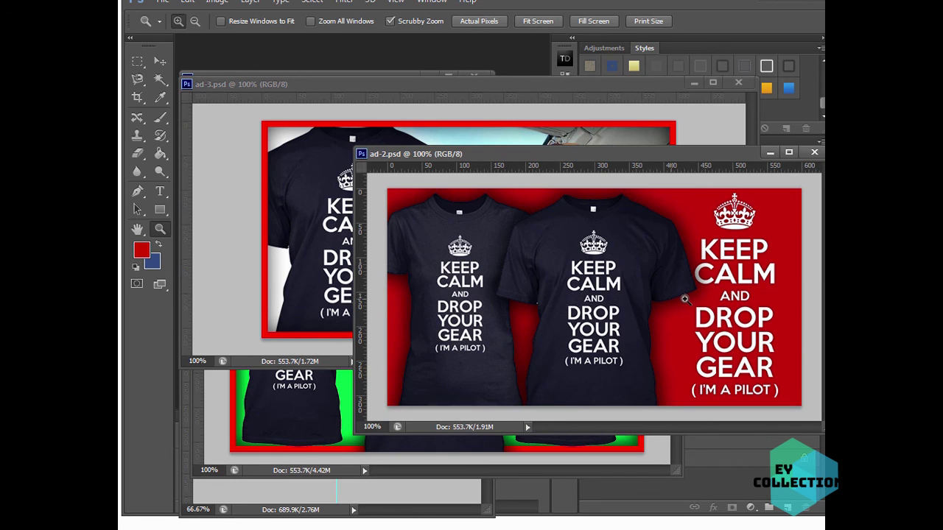